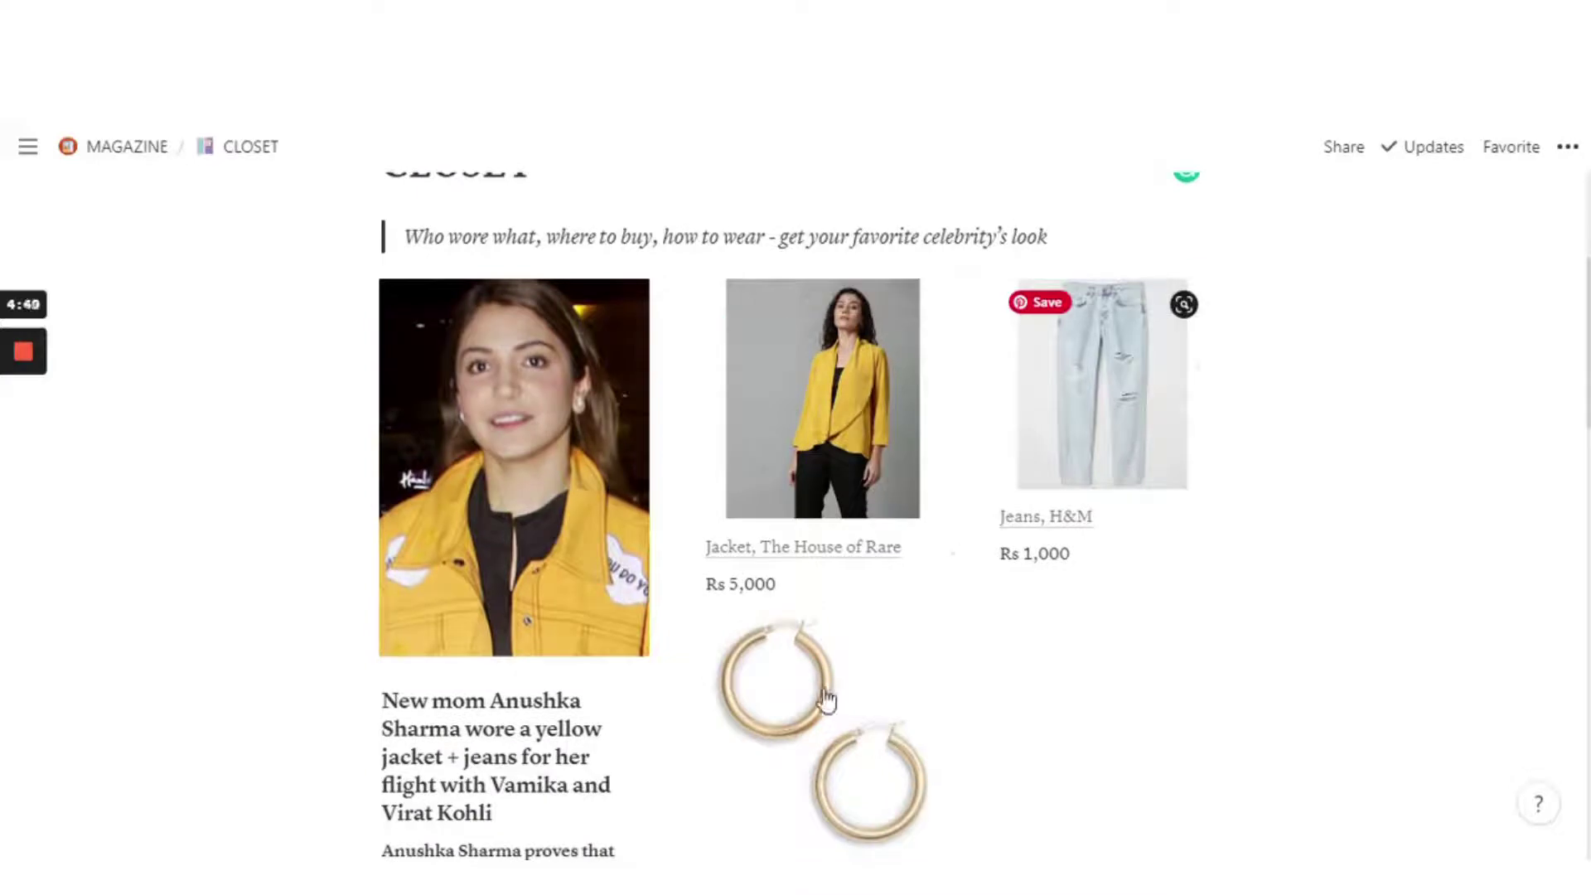
Turn the quote beneath the CLOSET title, "Who wore what, where to buy, how to wear…", into a Code block
{"action": "scroll", "coordinate": [546, 458], "scroll_direction": "up", "scroll_amount": 5}
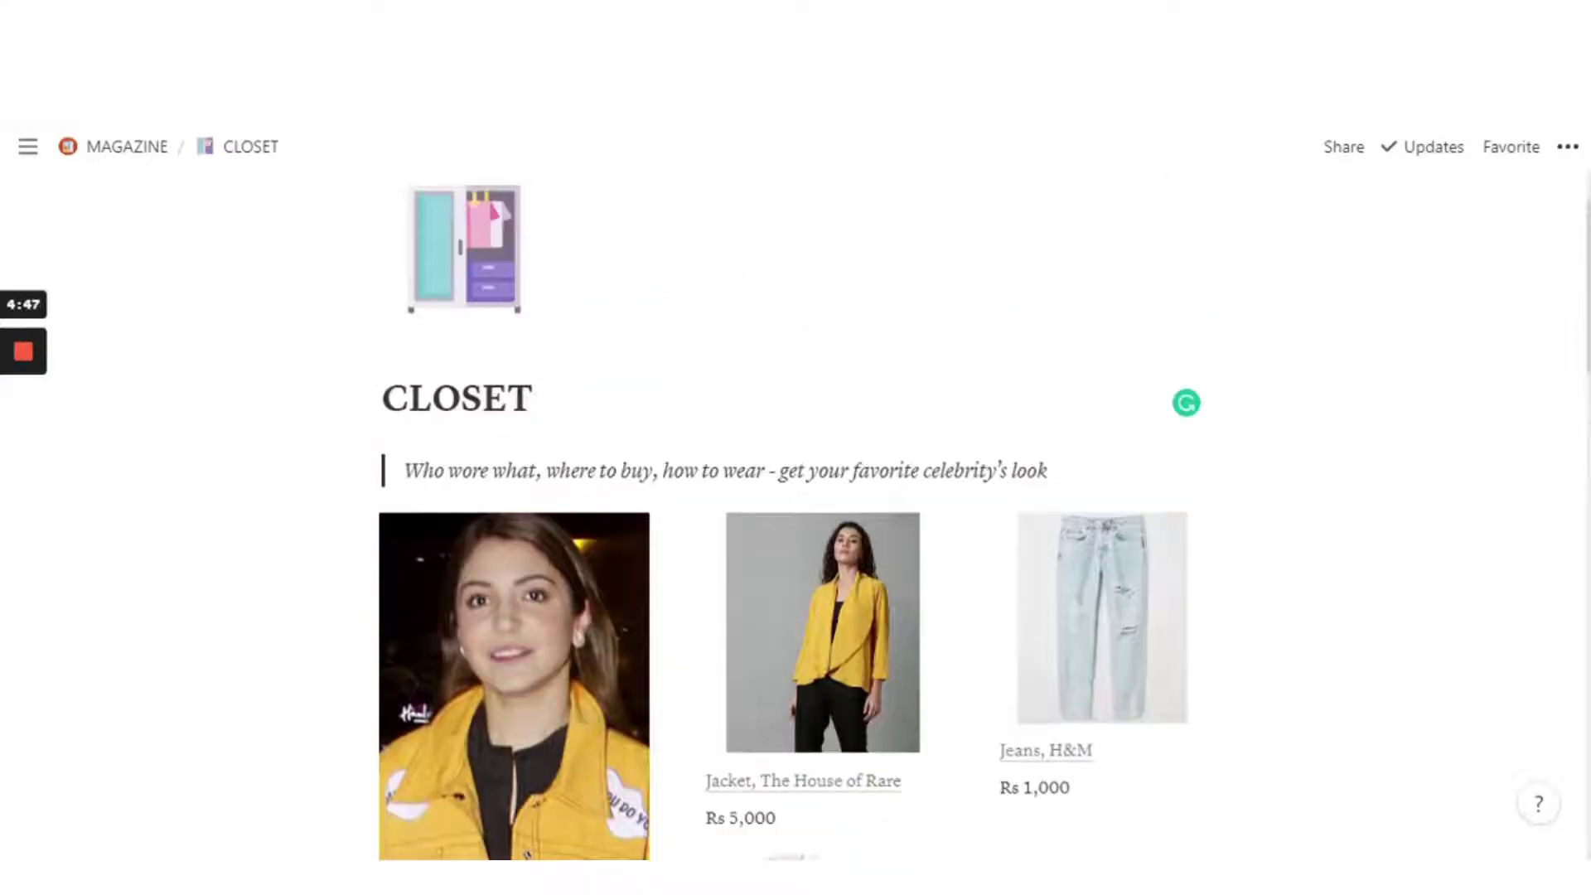
{"action": "scroll", "coordinate": [547, 458], "scroll_direction": "down", "scroll_amount": 3}
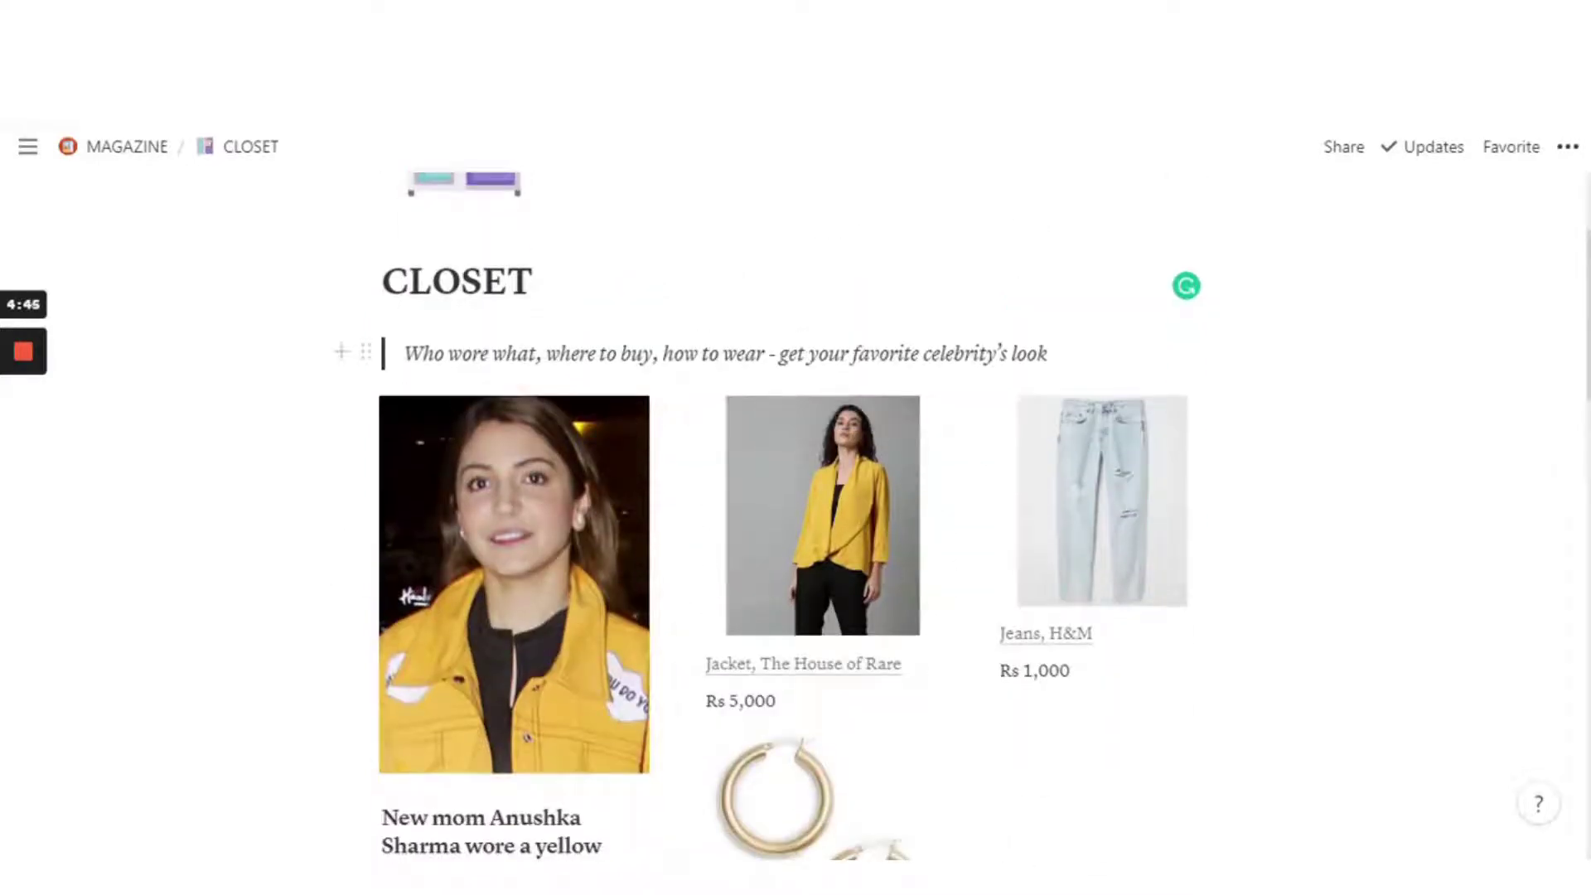
{"action": "triple_click", "coordinate": [446, 354]}
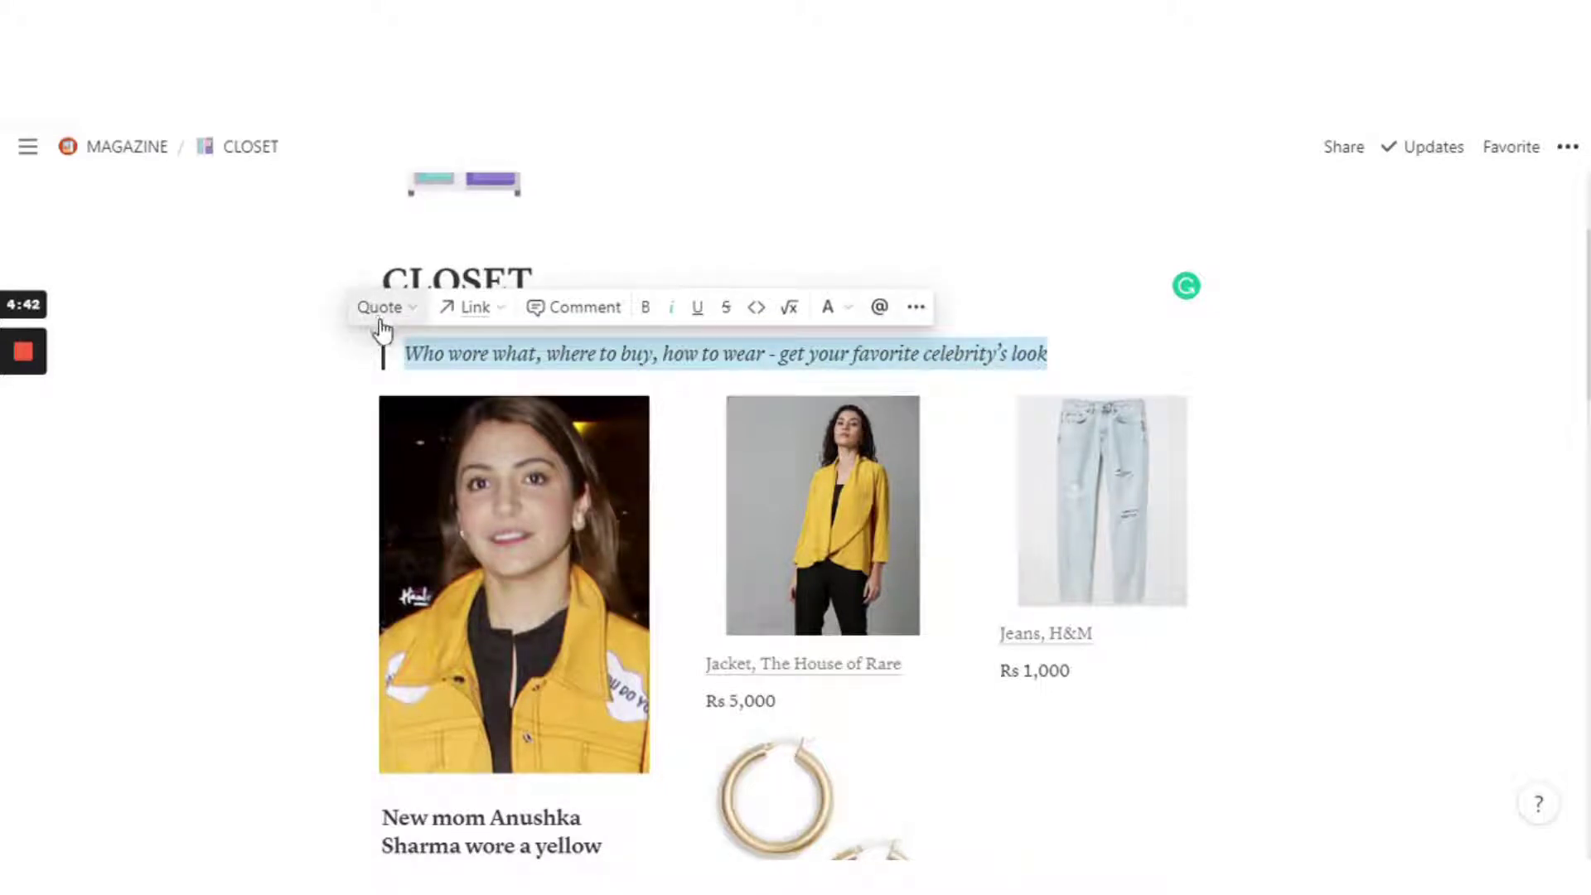
{"action": "left_click", "coordinate": [490, 353]}
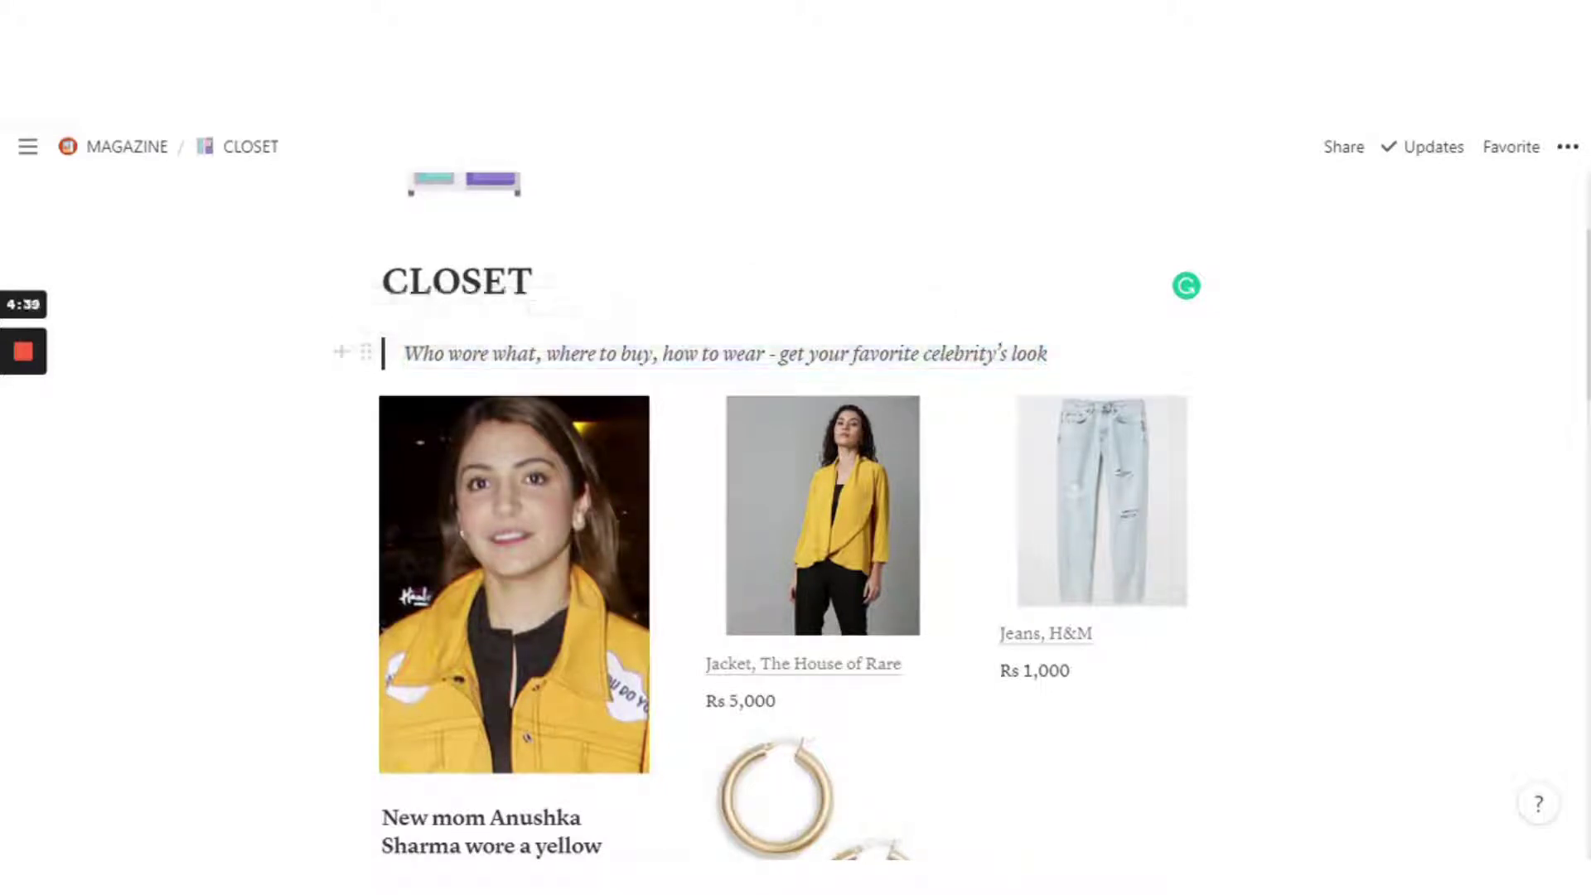
{"action": "triple_click", "coordinate": [439, 355]}
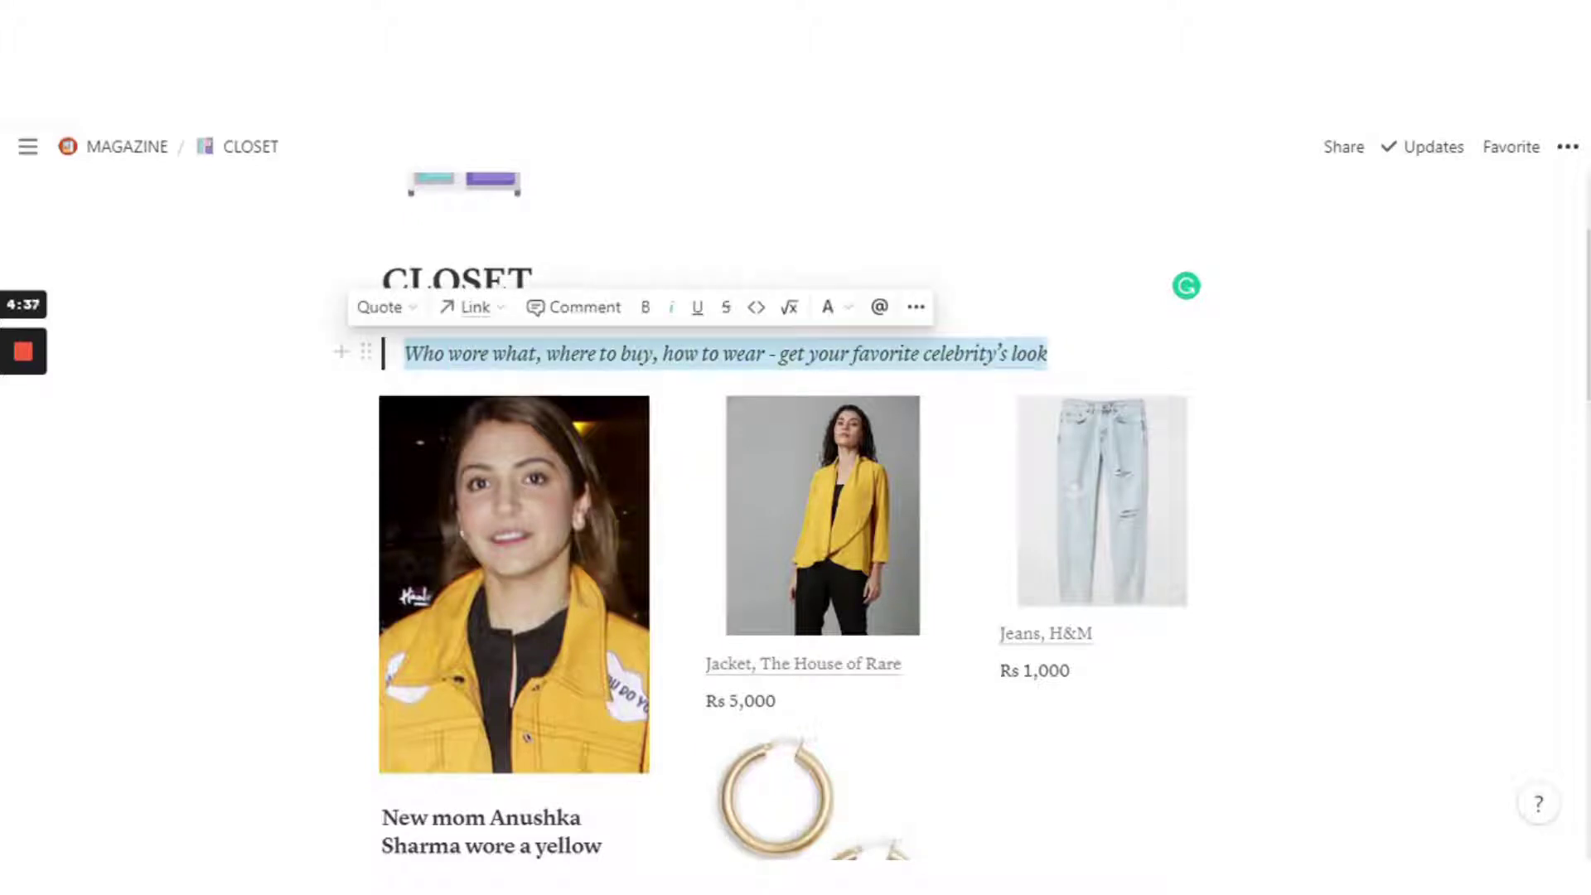
{"action": "left_click", "coordinate": [404, 318]}
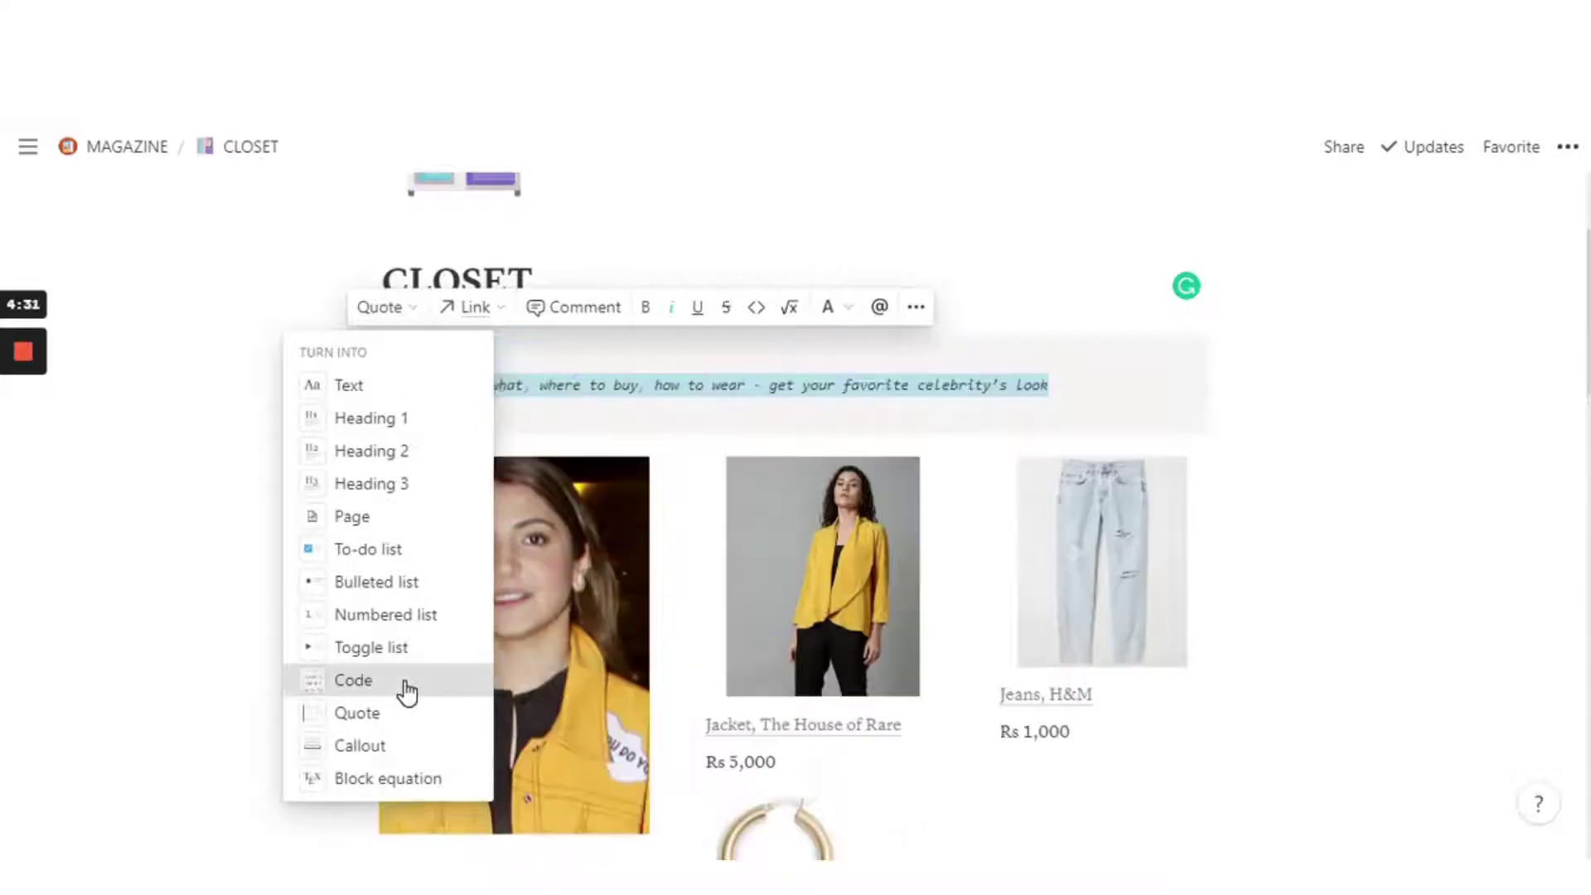
{"action": "left_click", "coordinate": [405, 686]}
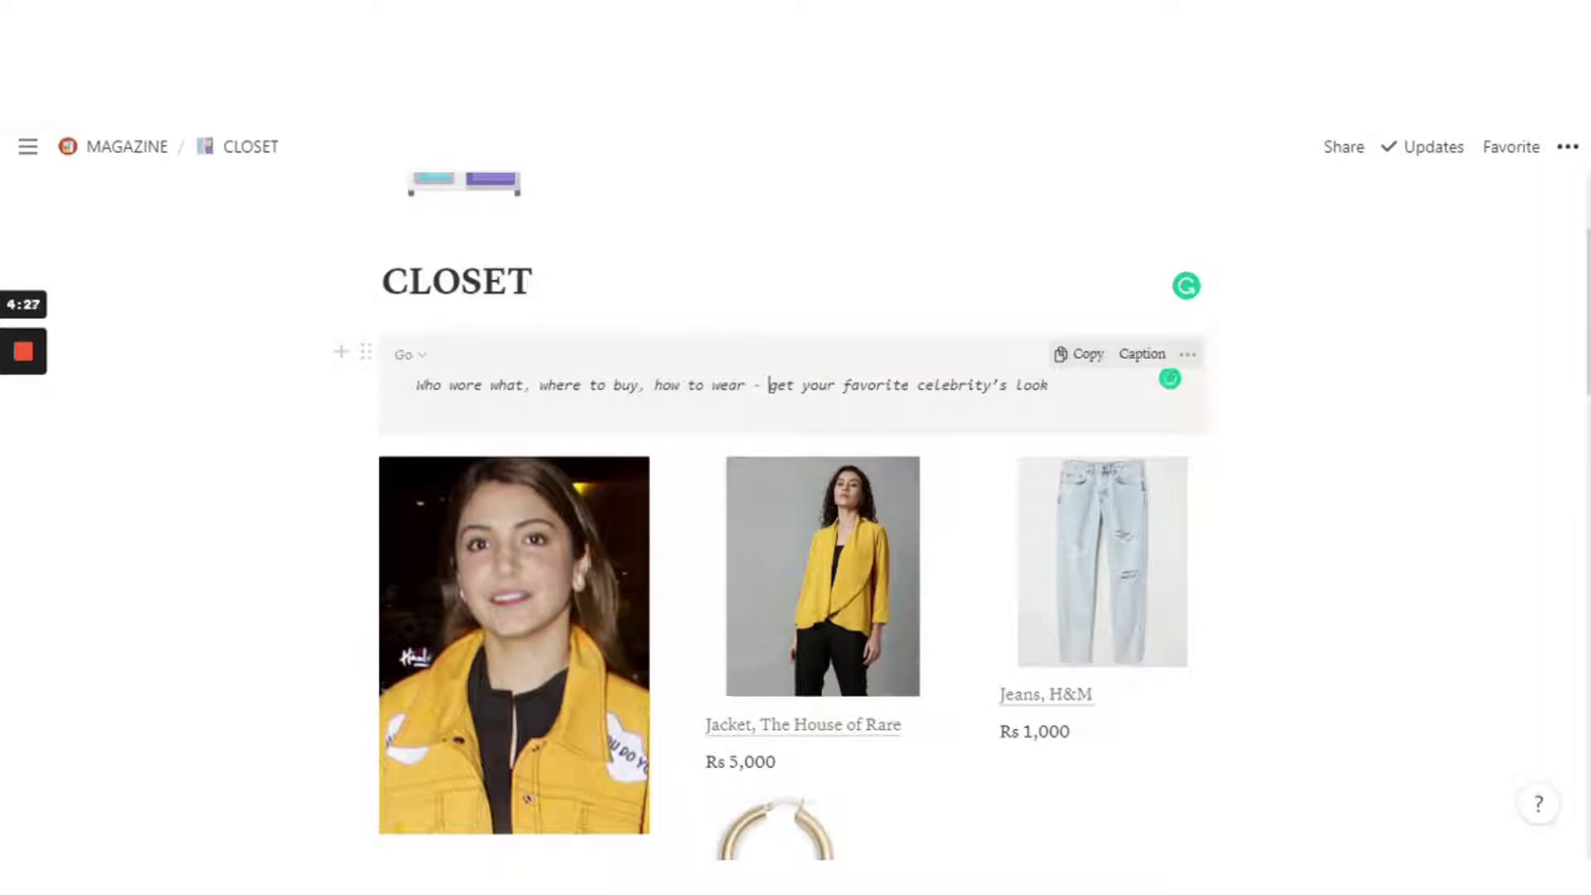
Set the text colour of the whole tagline in the code block to Purple
{"action": "double_click", "coordinate": [962, 384]}
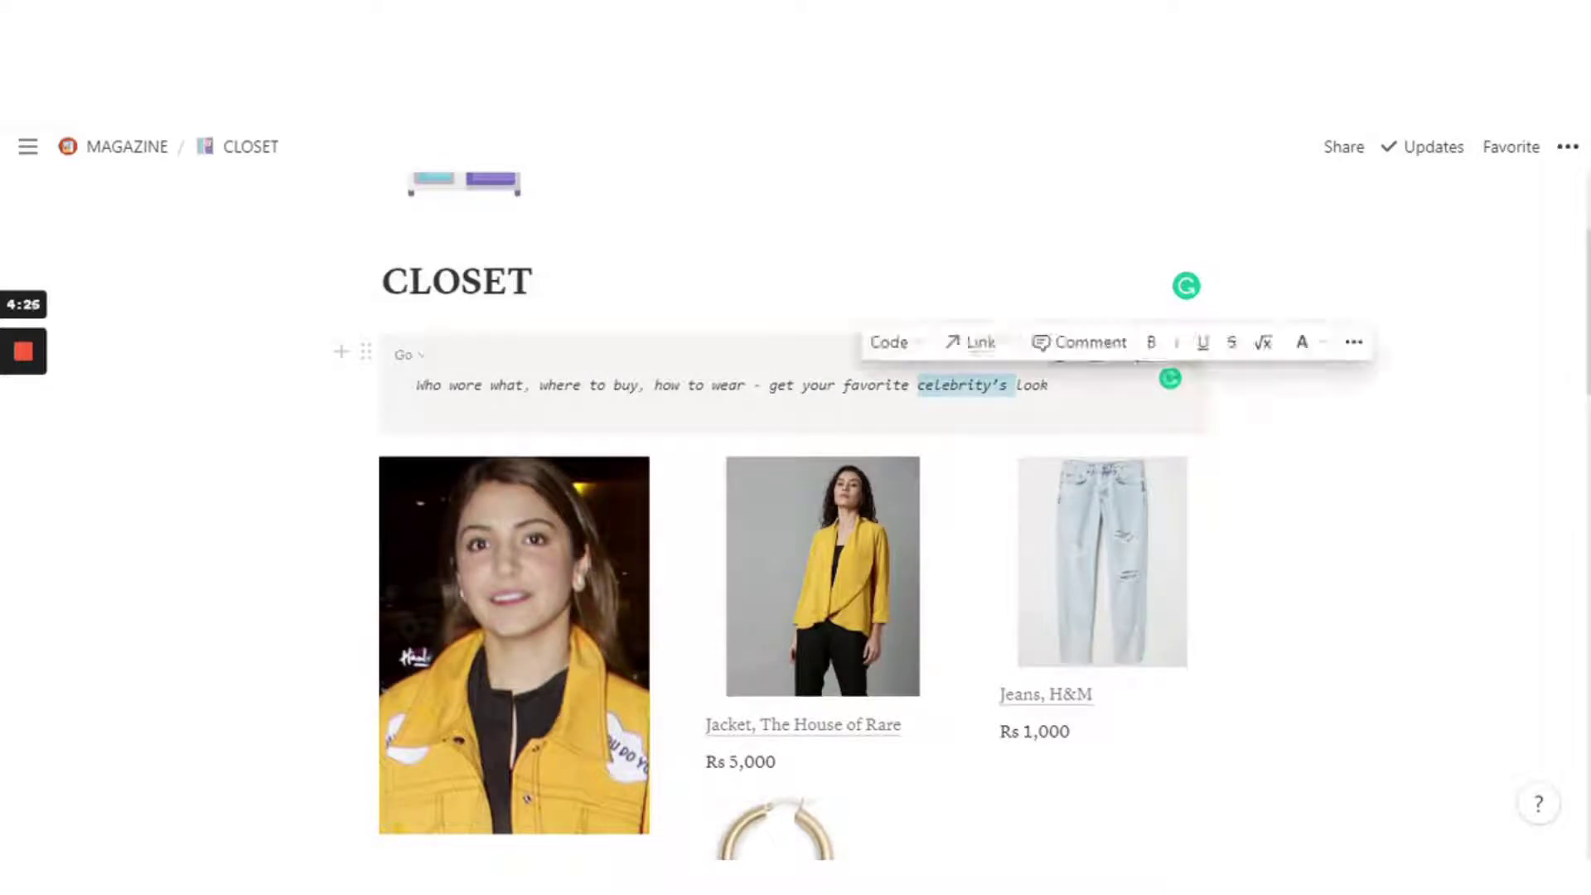
{"action": "key", "text": "ctrl+a"}
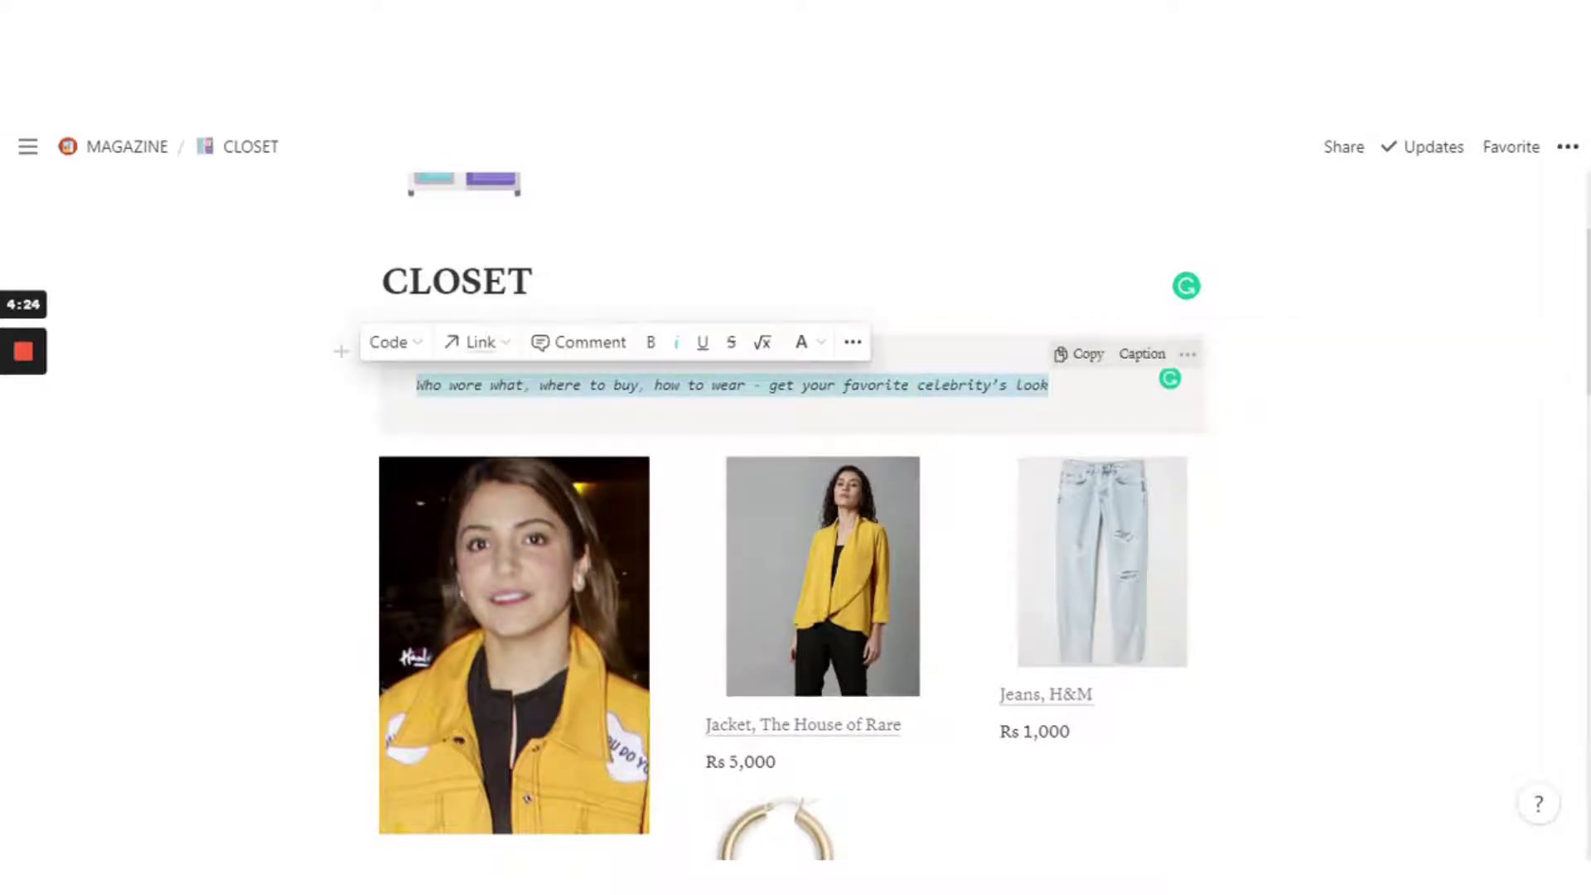
{"action": "left_click", "coordinate": [800, 342]}
{"action": "scroll", "coordinate": [792, 605], "scroll_direction": "down", "scroll_amount": 2}
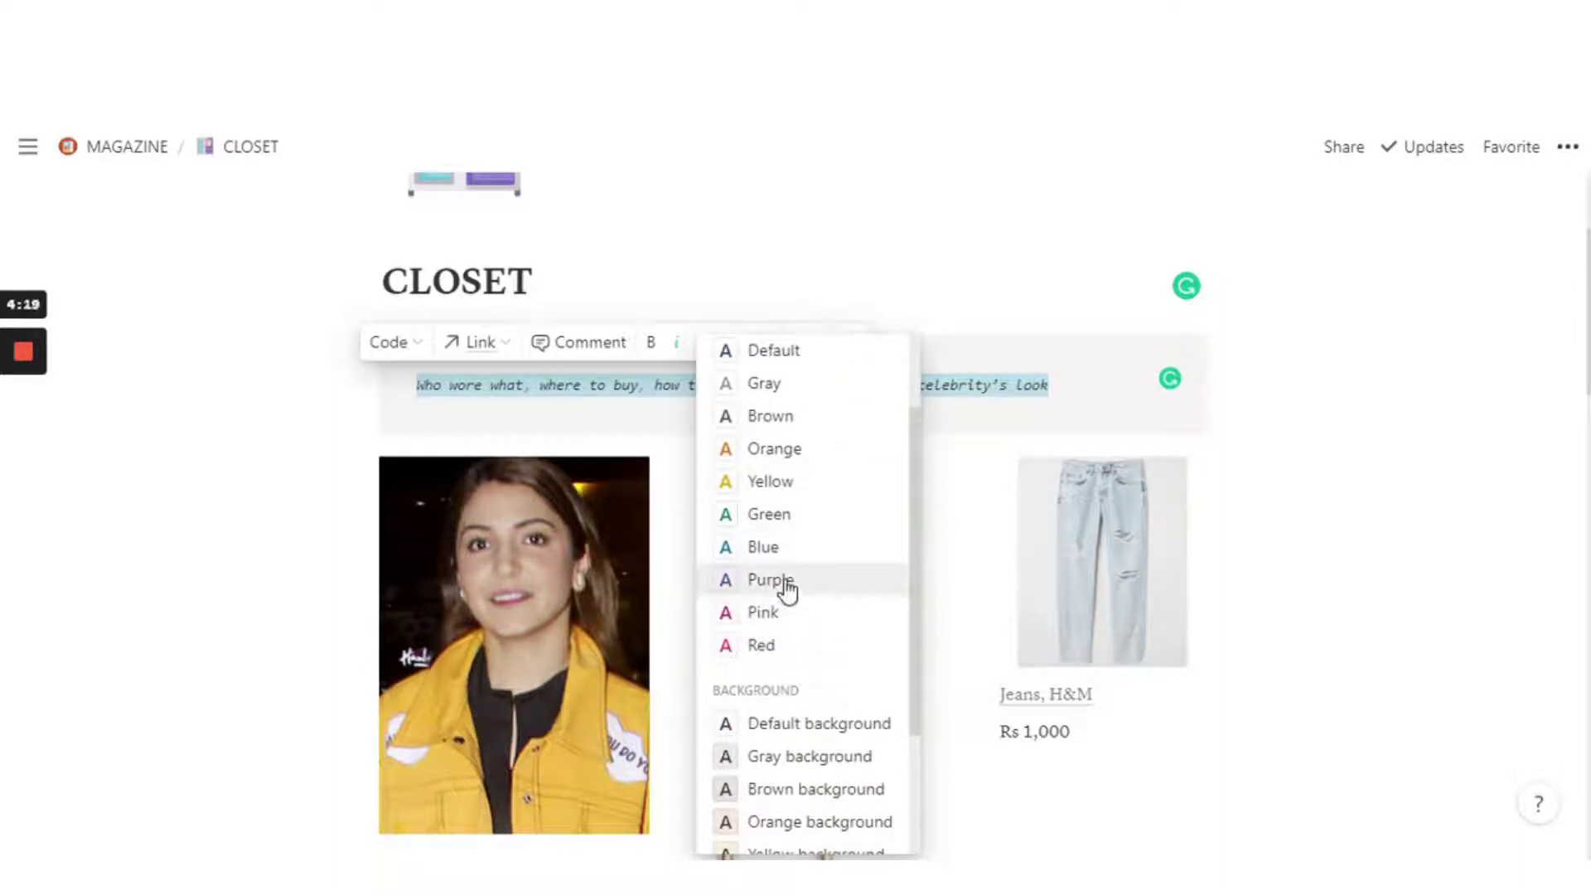
{"action": "left_click", "coordinate": [770, 580]}
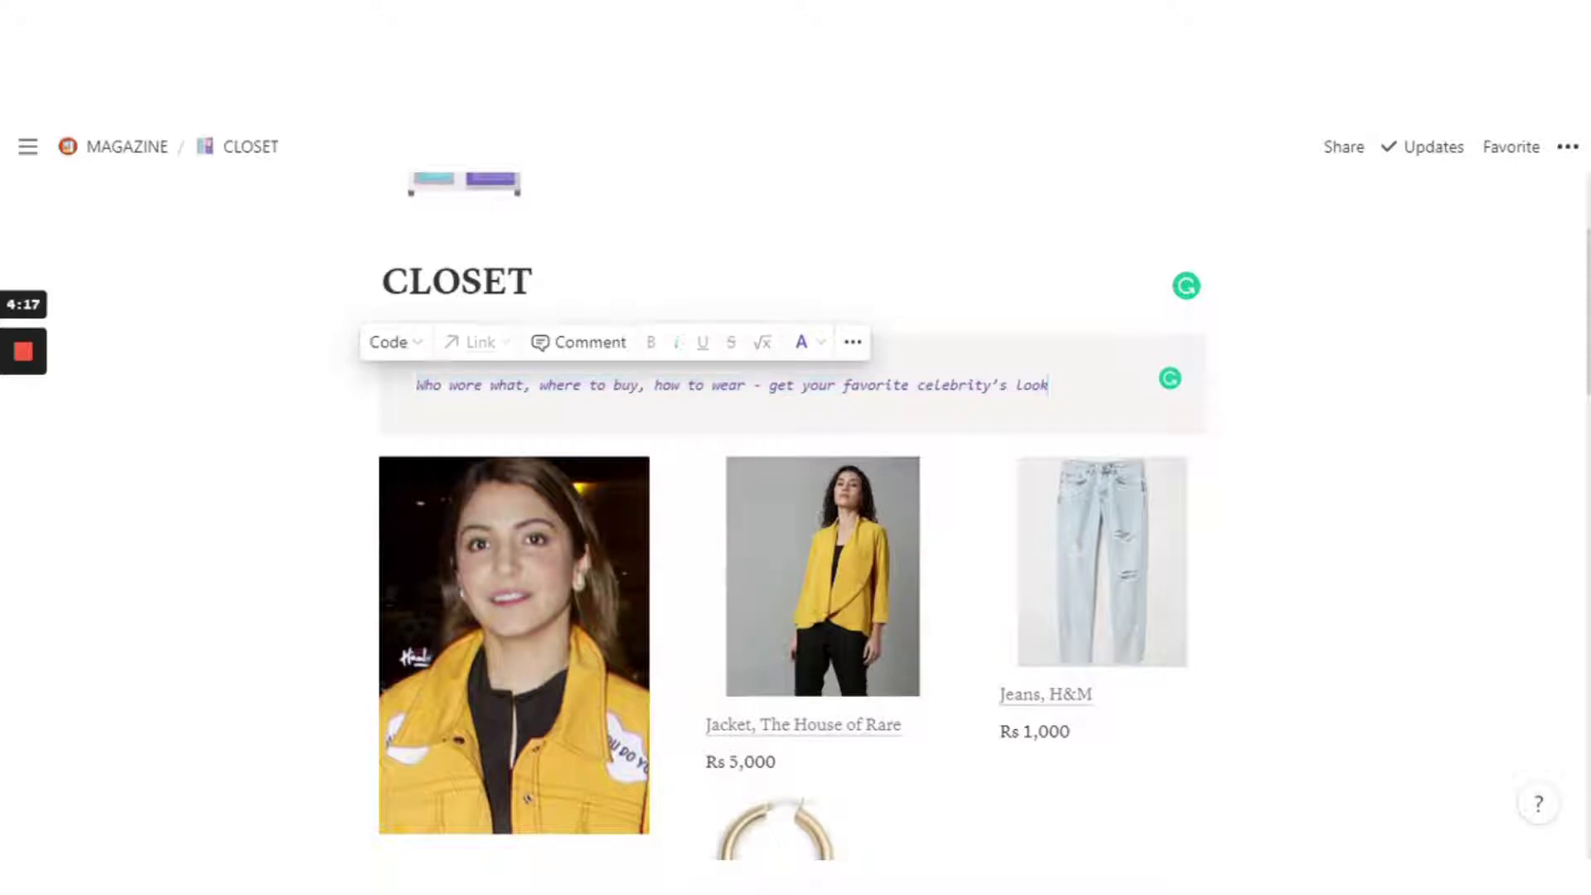
{"action": "left_click", "coordinate": [1049, 385]}
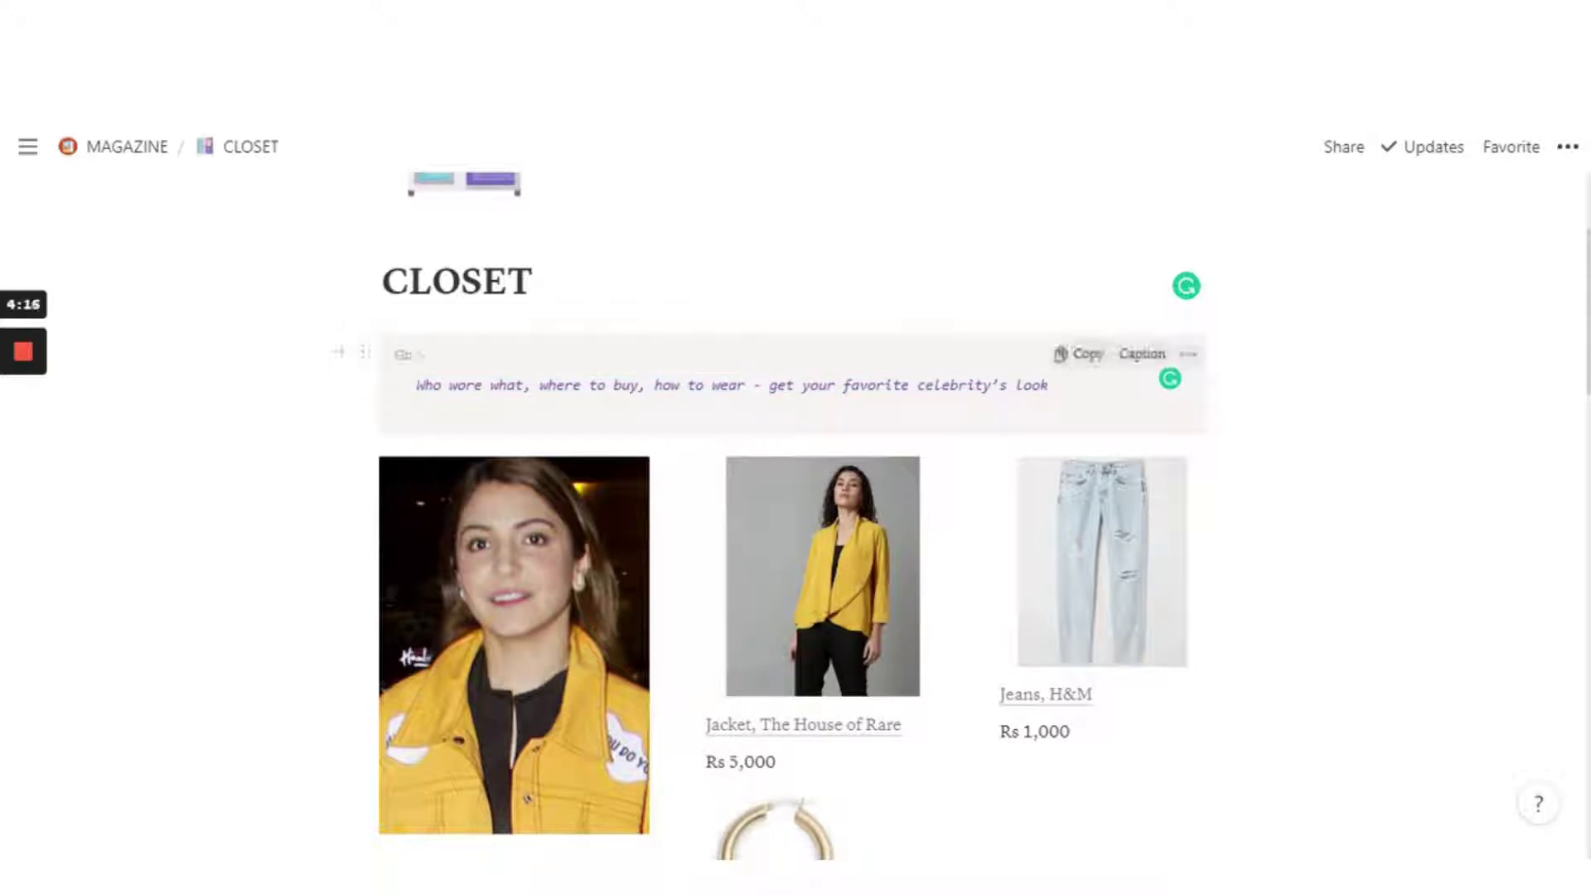
{"action": "triple_click", "coordinate": [975, 385]}
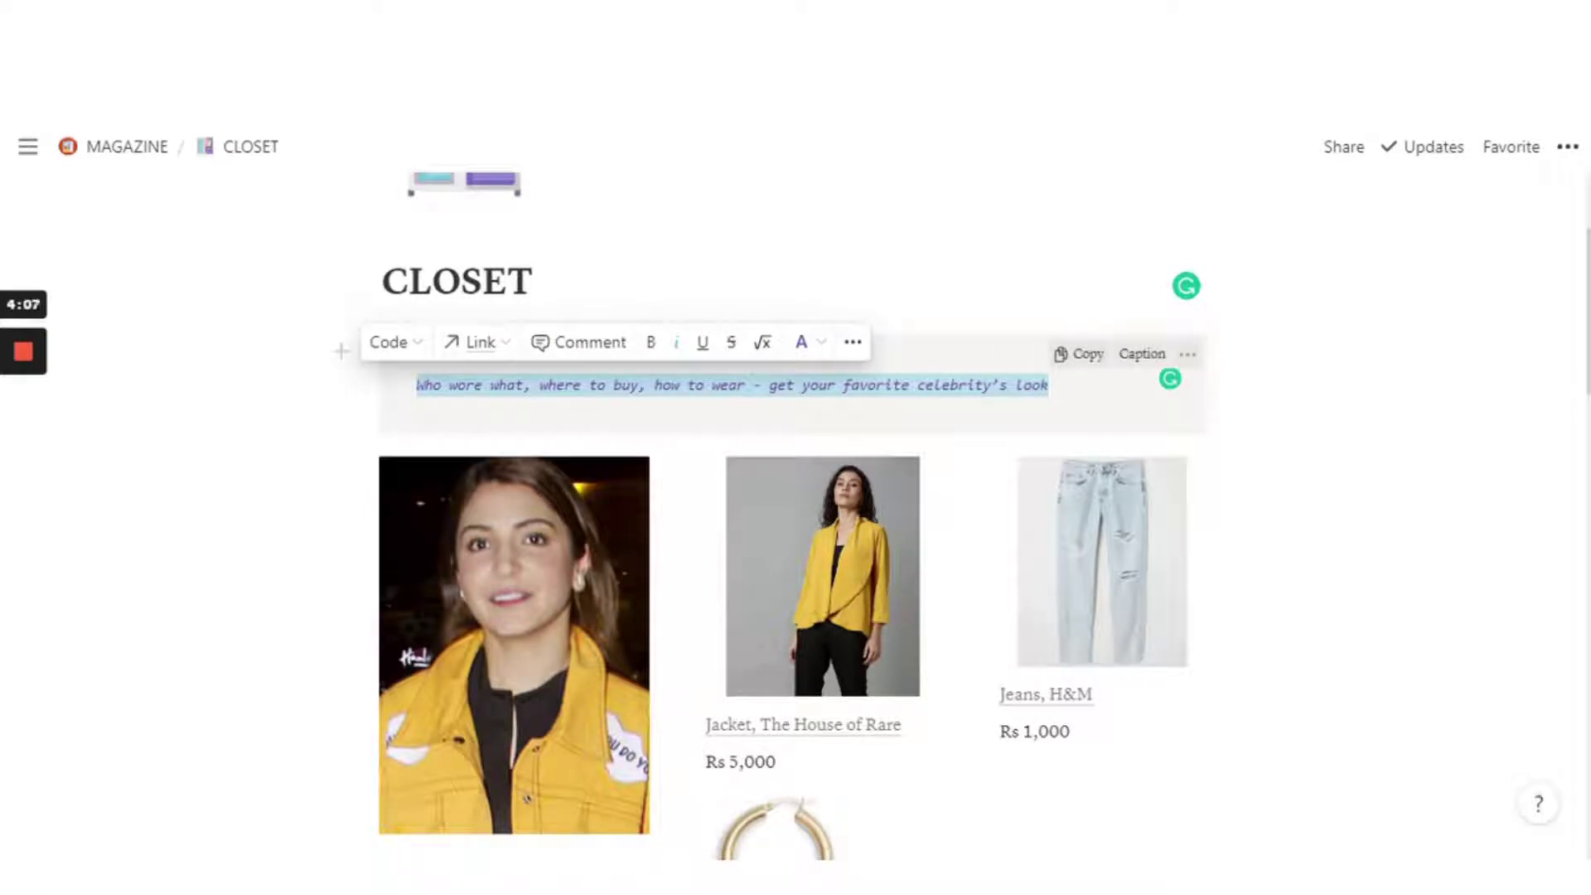
{"action": "left_click", "coordinate": [826, 384]}
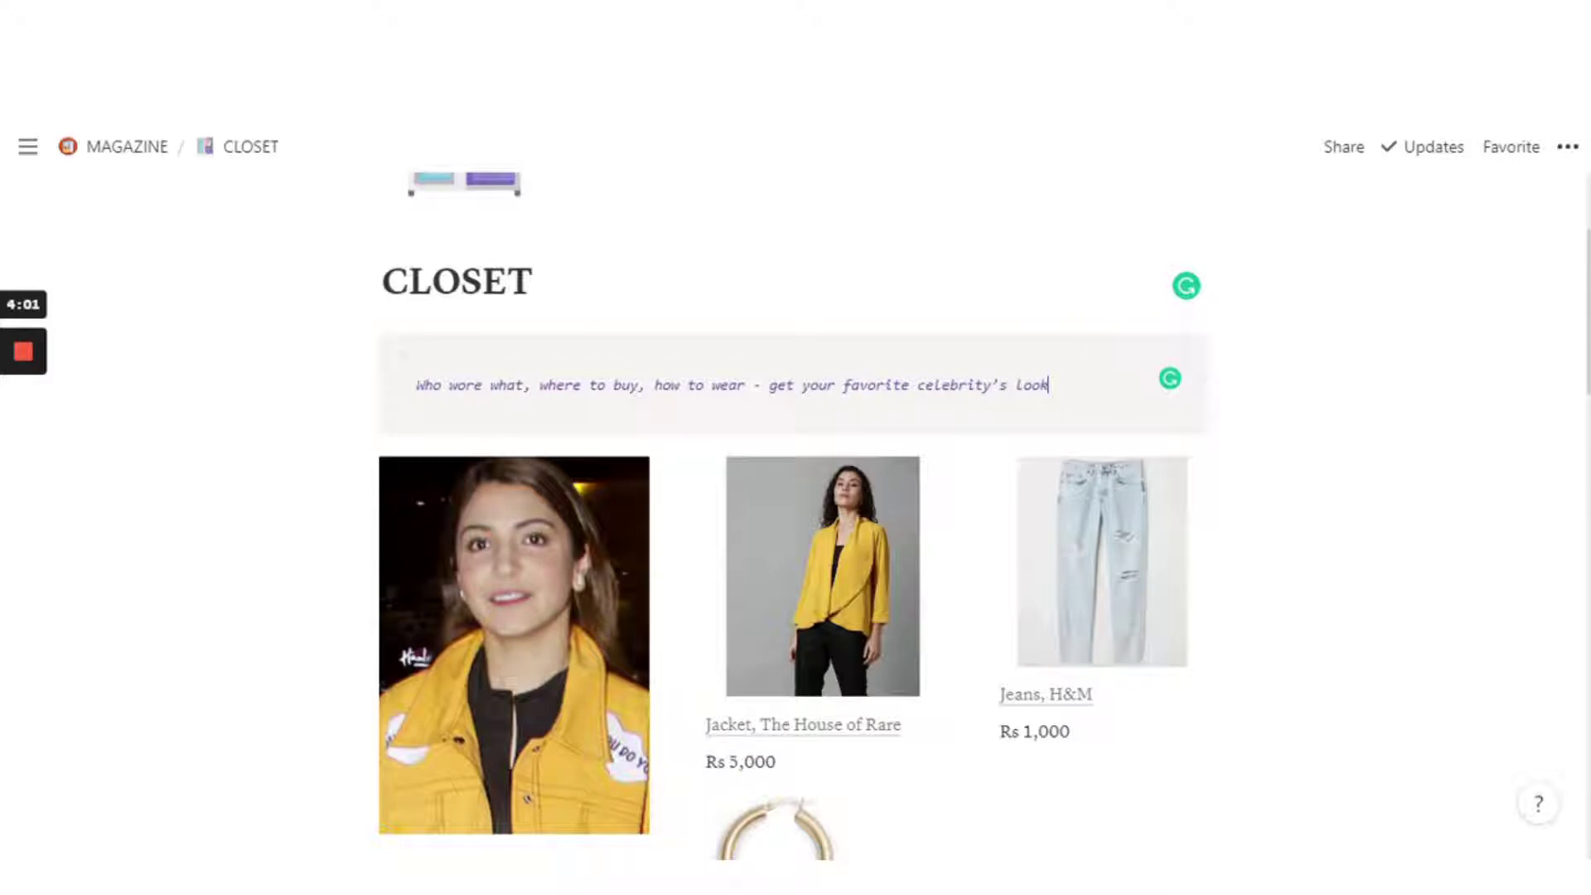
Review the celebrity looks on the CLOSET page, including each outfit's item images, shop links and prices
{"action": "scroll", "coordinate": [704, 291], "scroll_direction": "down", "scroll_amount": 3}
{"action": "scroll", "coordinate": [703, 290], "scroll_direction": "up", "scroll_amount": 2}
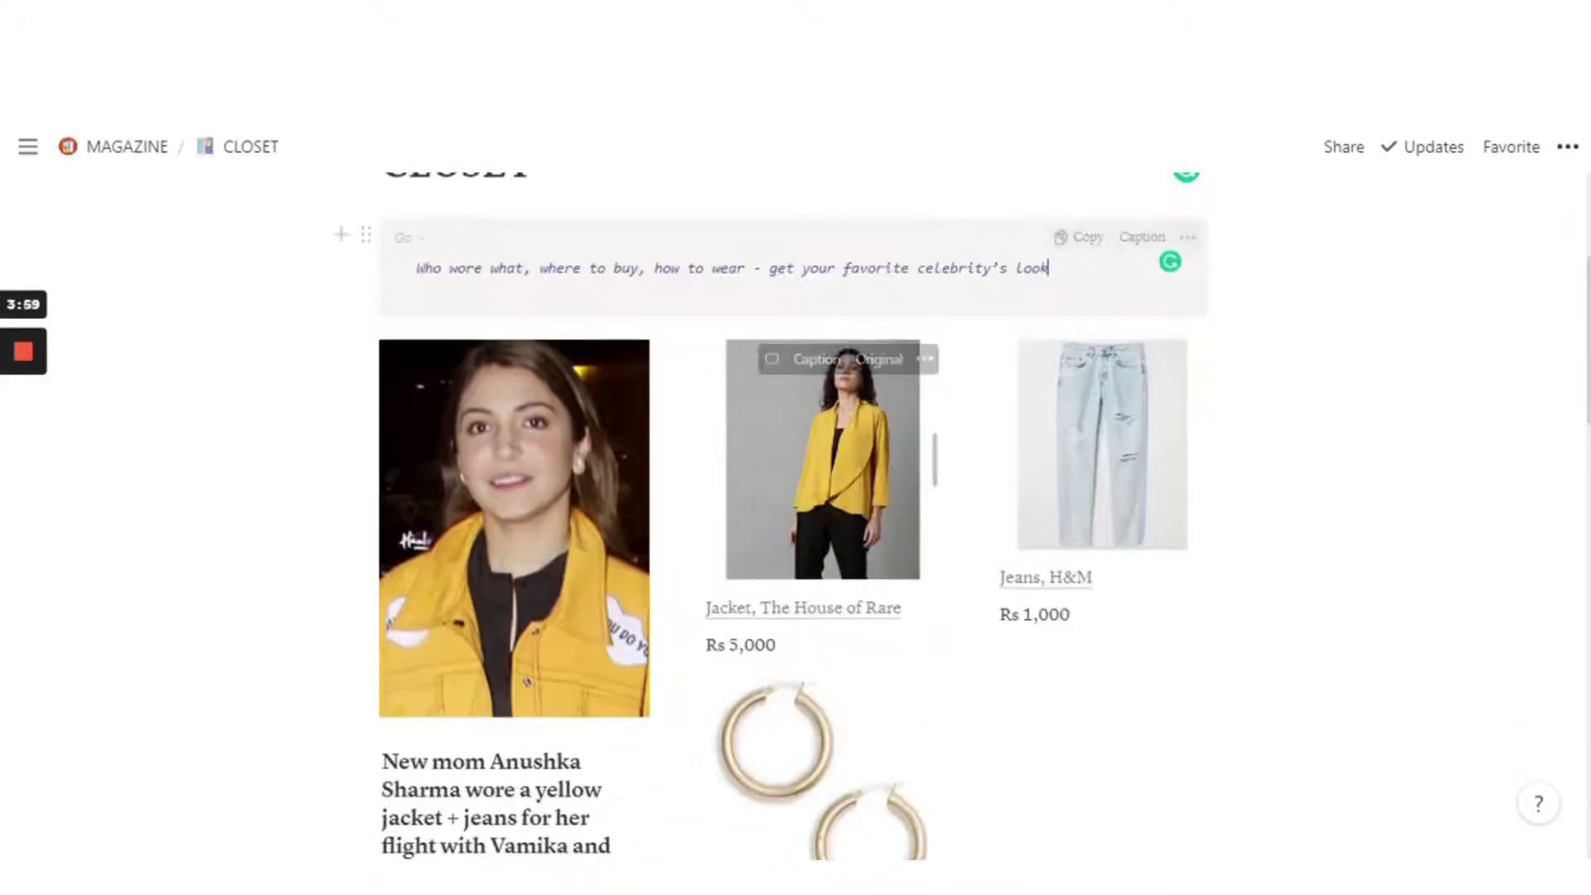
{"action": "scroll", "coordinate": [930, 461], "scroll_direction": "down", "scroll_amount": 2}
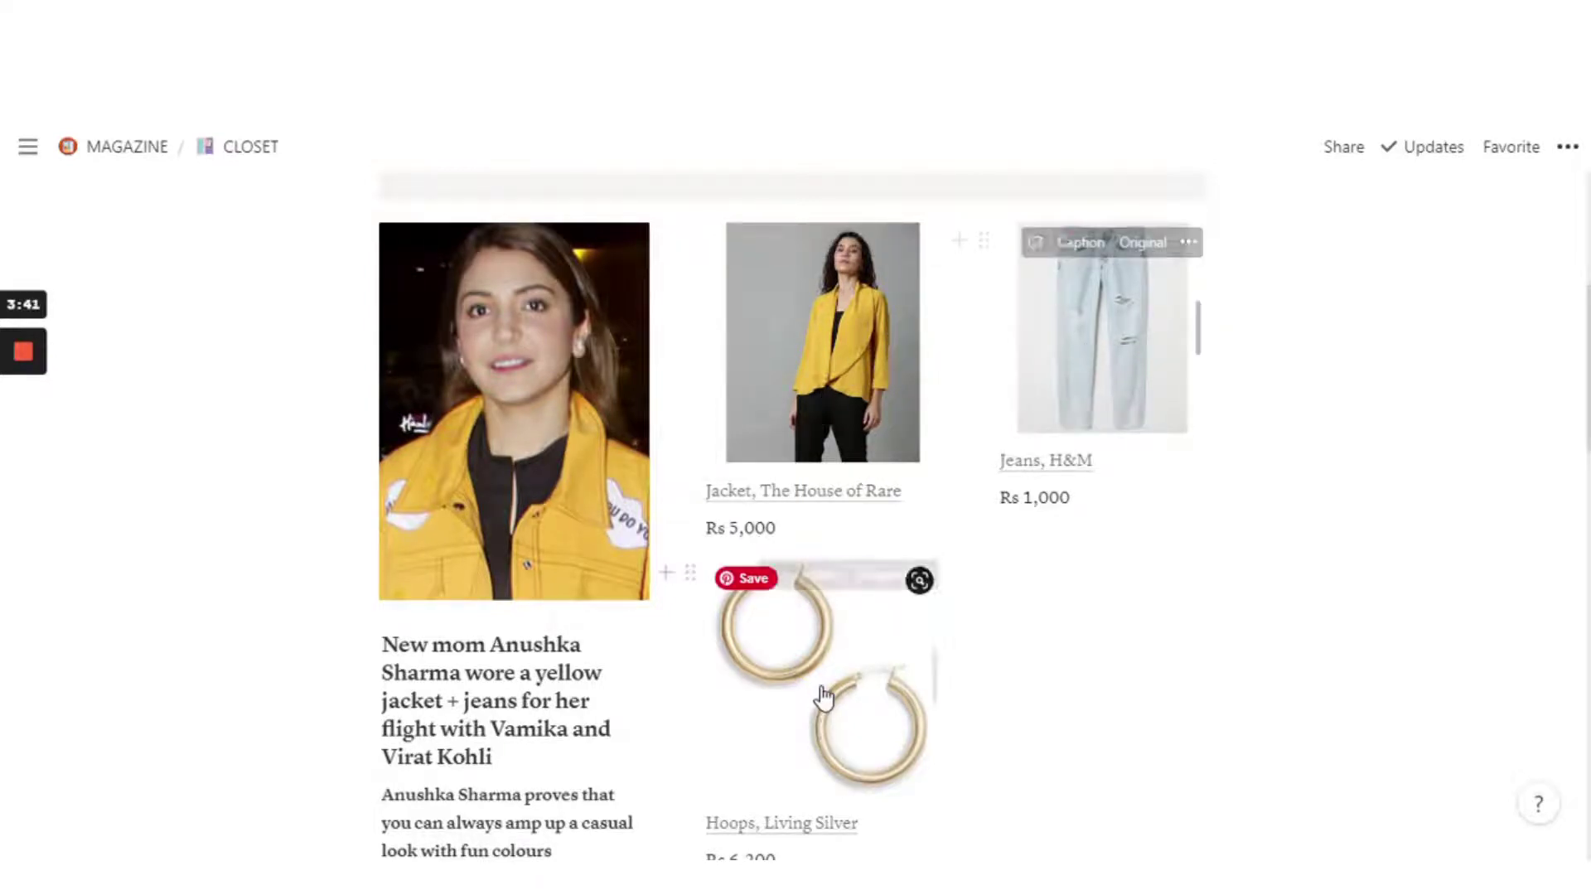
{"action": "scroll", "coordinate": [1175, 539], "scroll_direction": "down", "scroll_amount": 8}
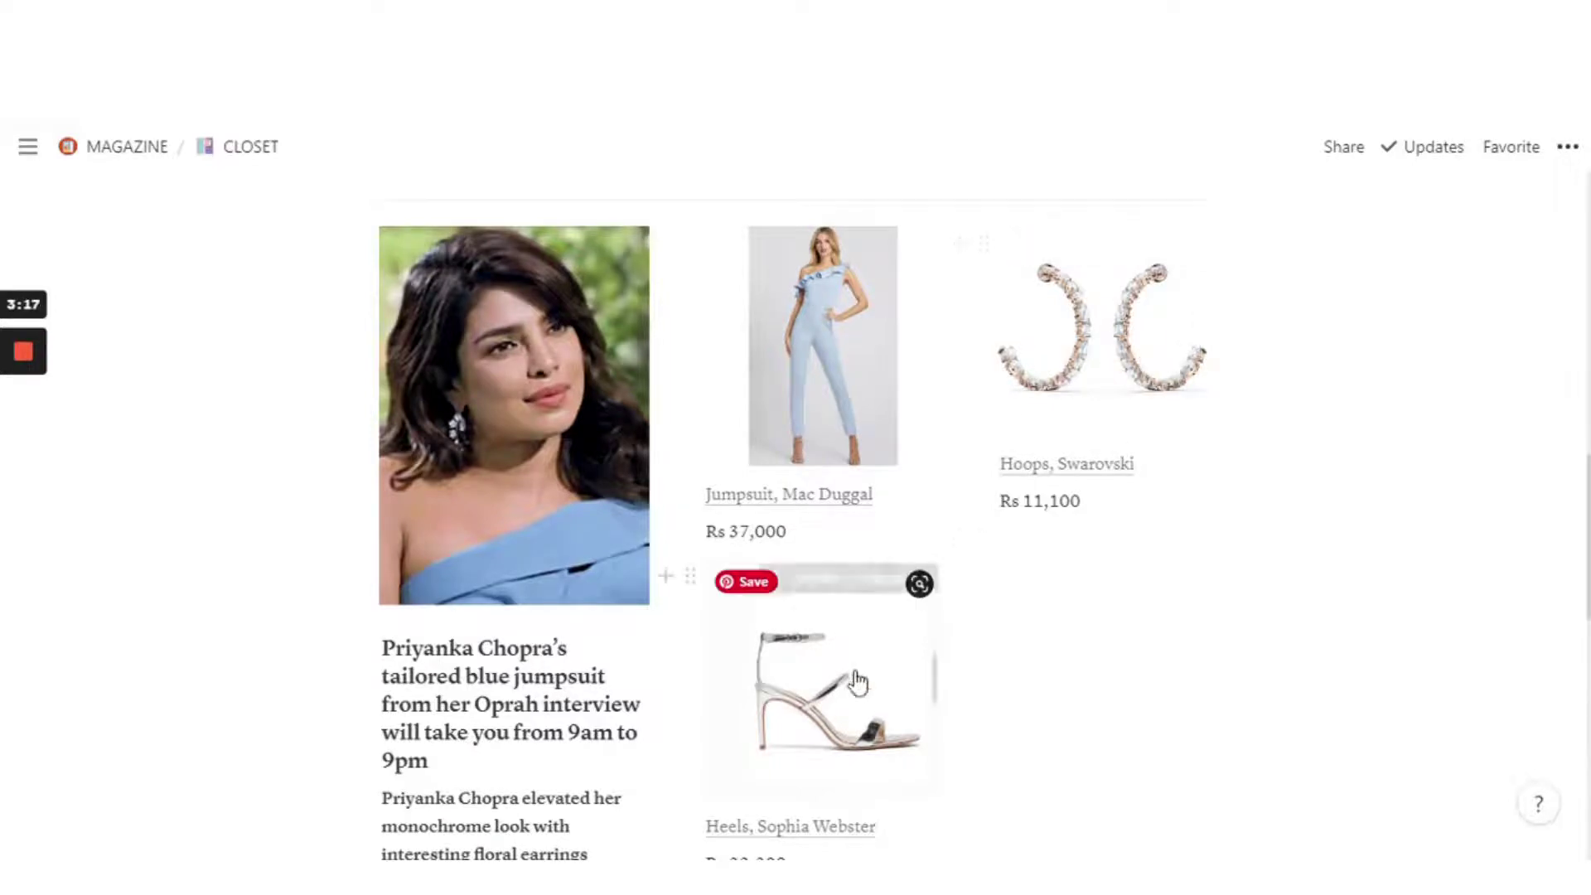
{"action": "scroll", "coordinate": [858, 681], "scroll_direction": "down", "scroll_amount": 7}
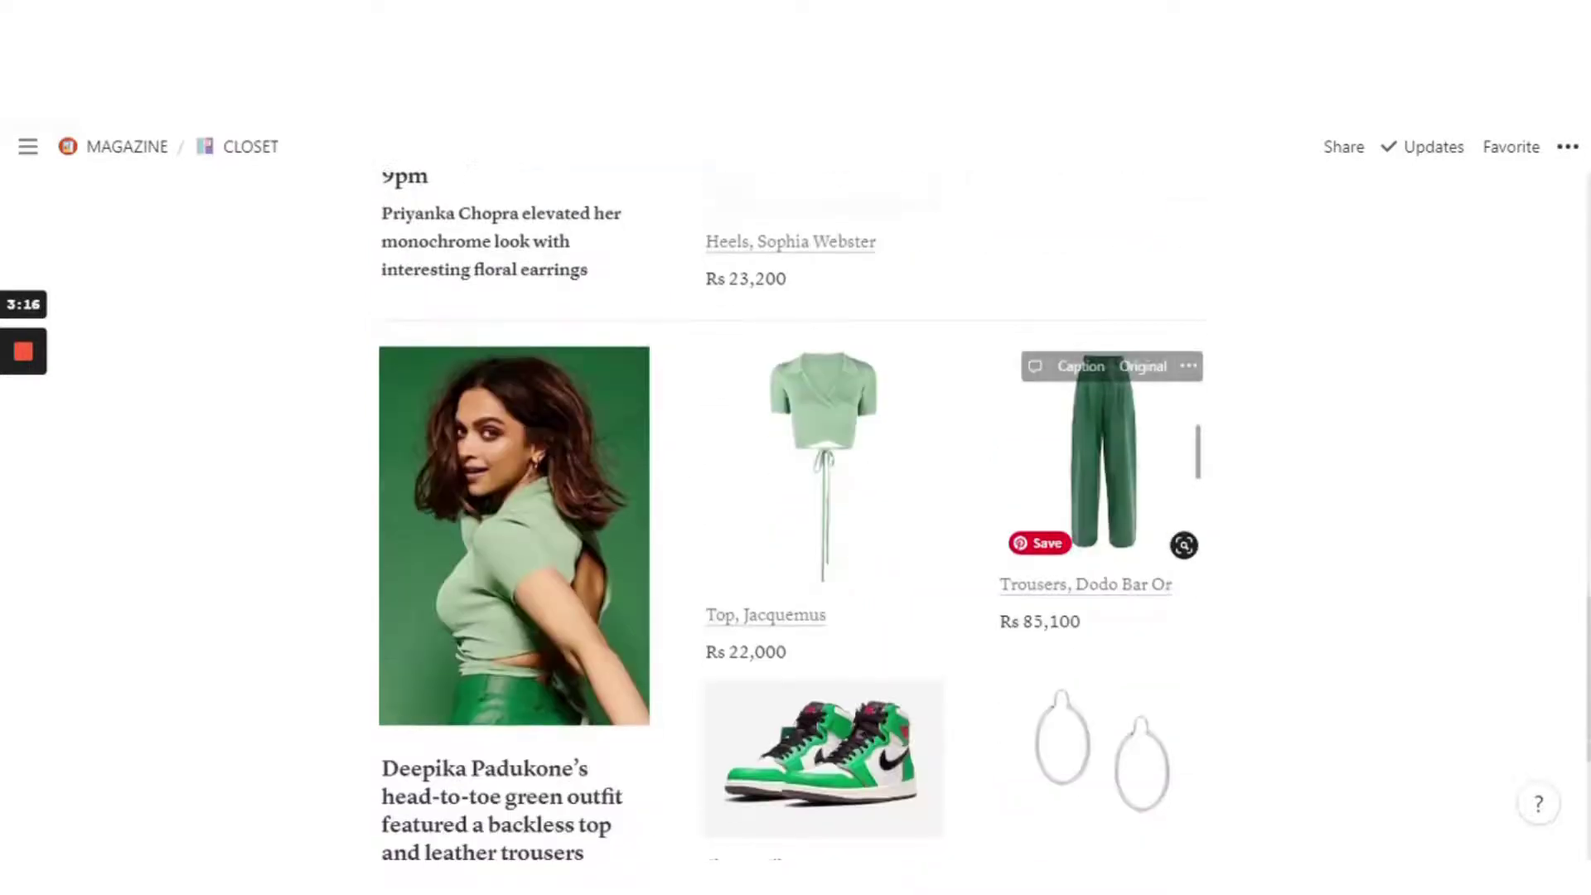
{"action": "scroll", "coordinate": [941, 414], "scroll_direction": "down", "scroll_amount": 2}
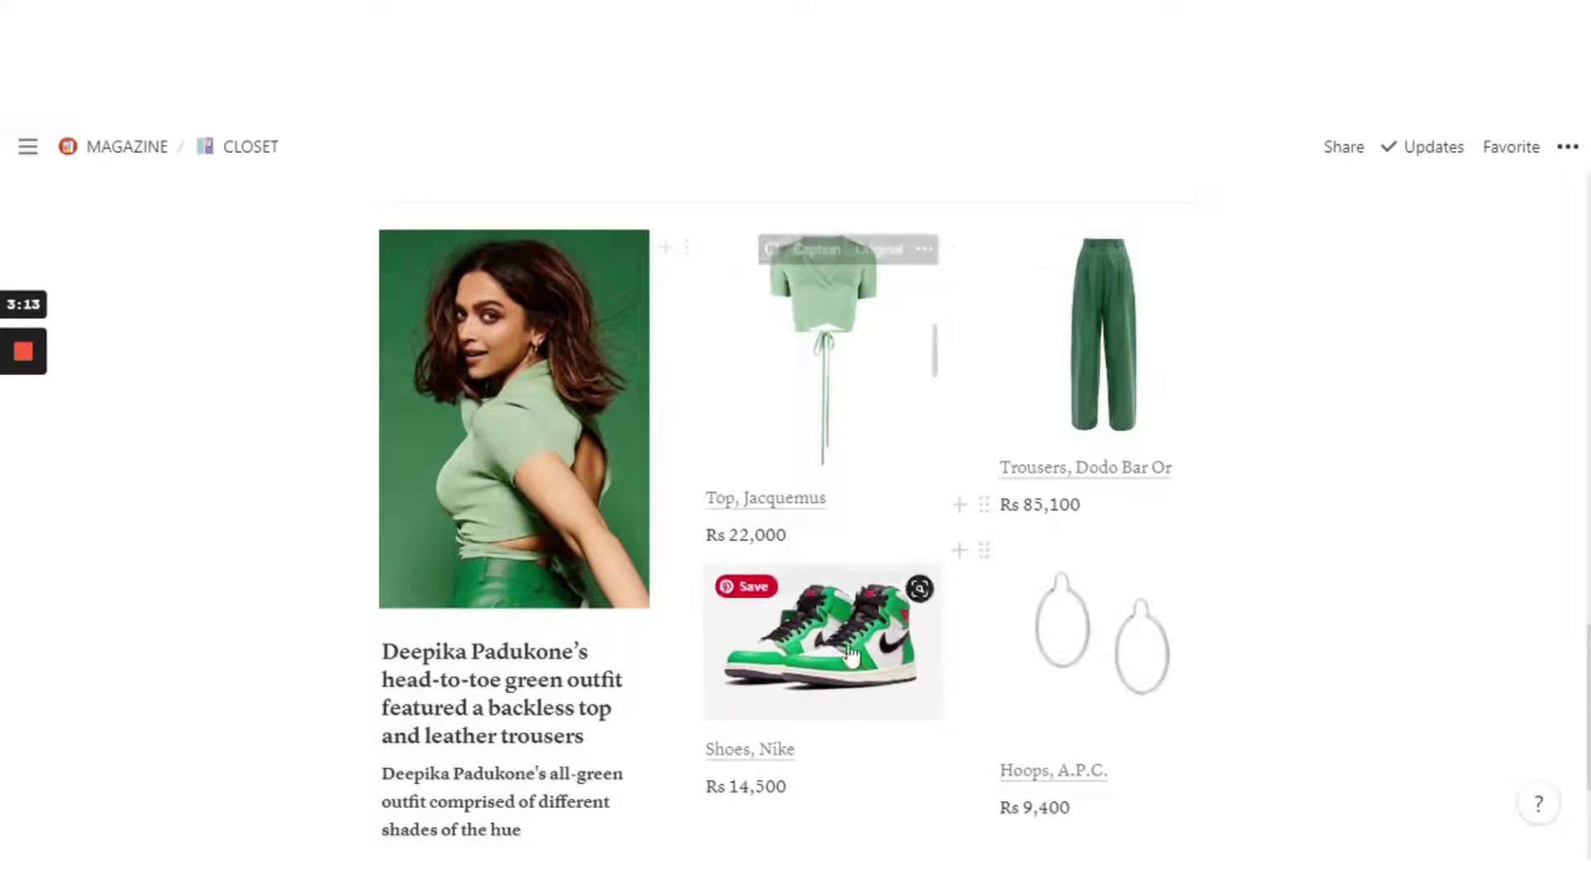
{"action": "scroll", "coordinate": [1102, 629], "scroll_direction": "down", "scroll_amount": 3}
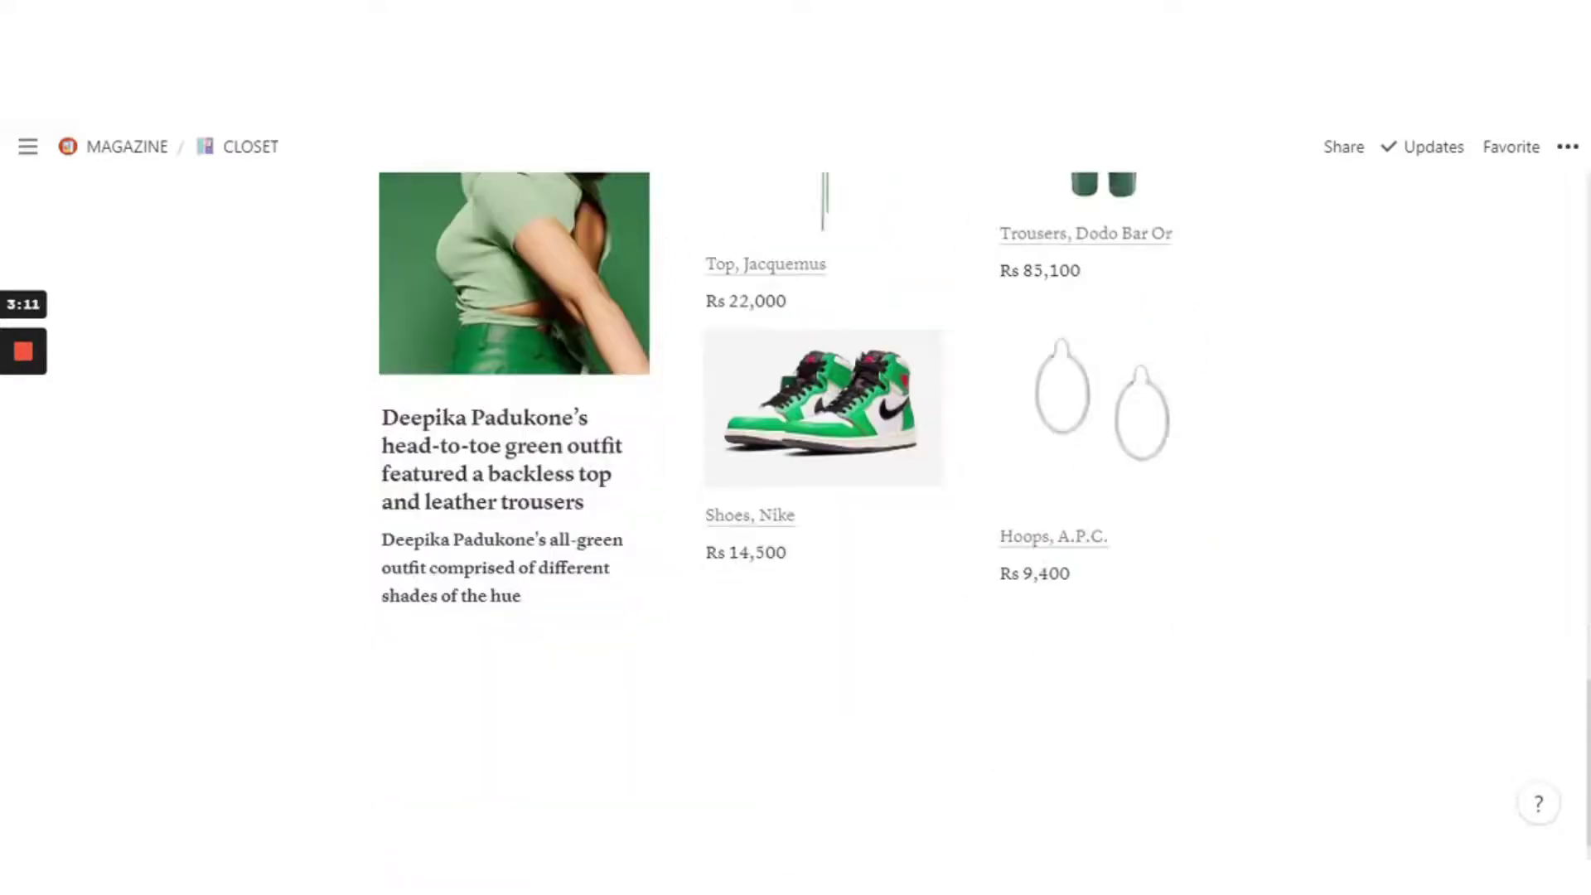
{"action": "scroll", "coordinate": [829, 497], "scroll_direction": "up", "scroll_amount": 4}
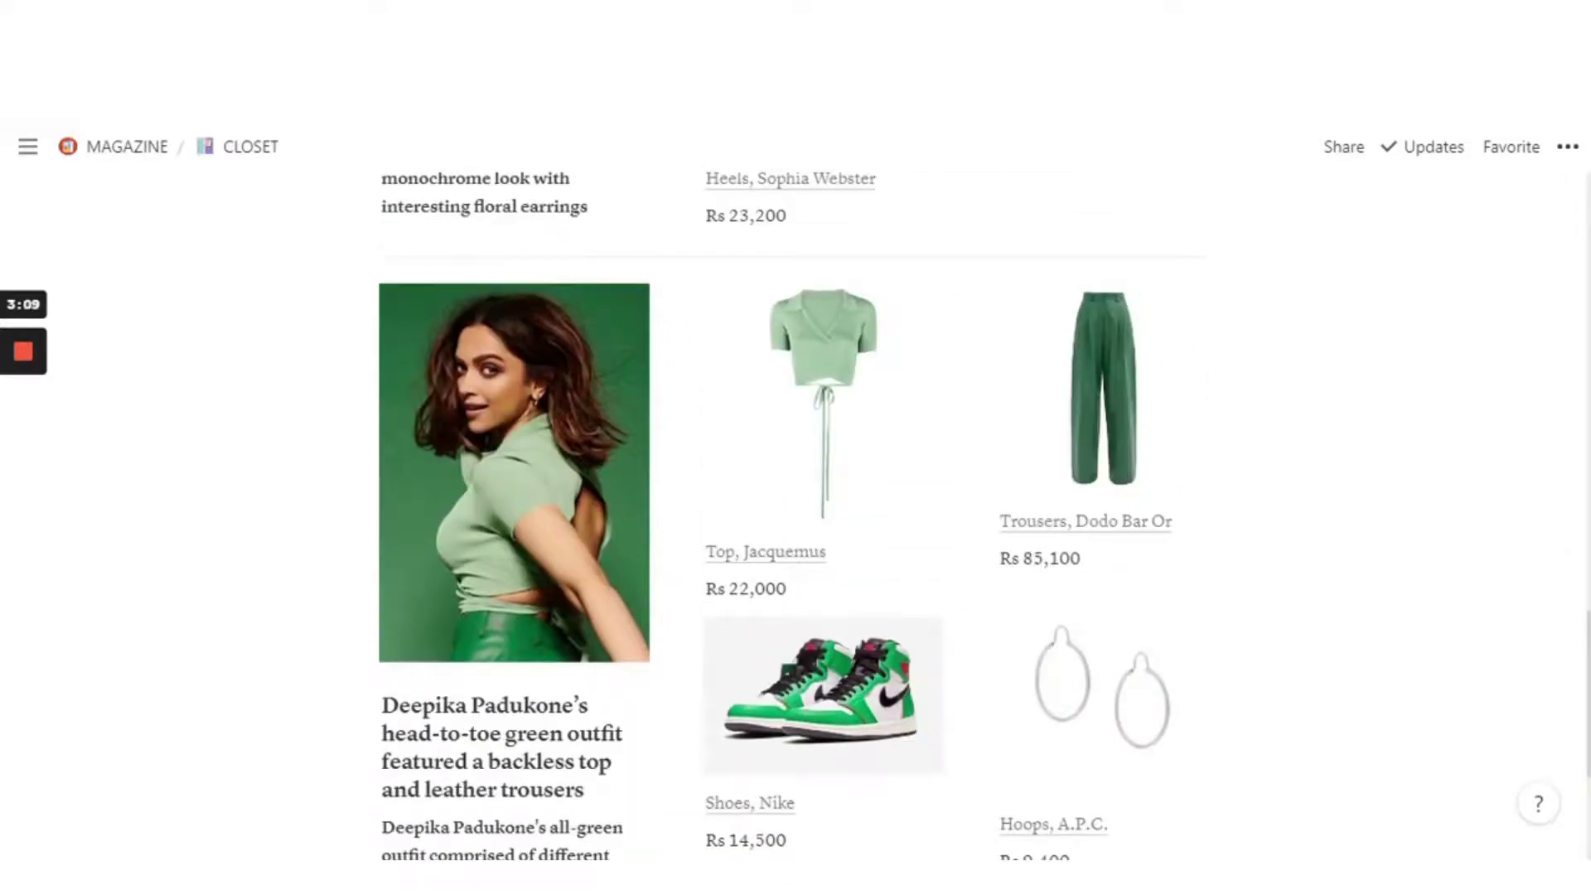
{"action": "scroll", "coordinate": [795, 497], "scroll_direction": "up", "scroll_amount": 4}
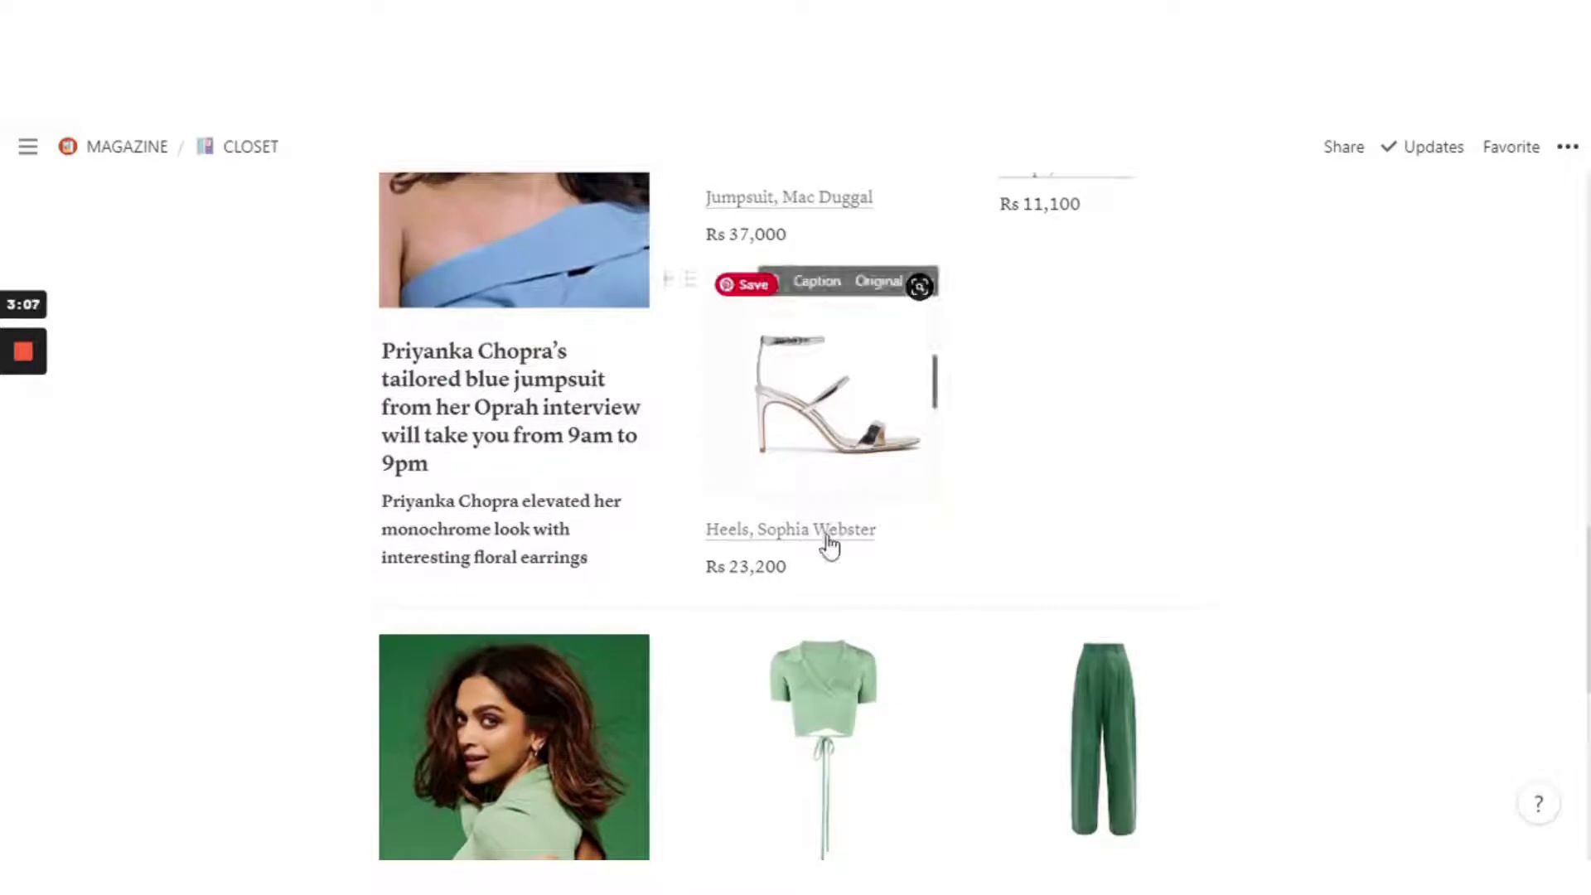
{"action": "scroll", "coordinate": [1176, 483], "scroll_direction": "up", "scroll_amount": 4}
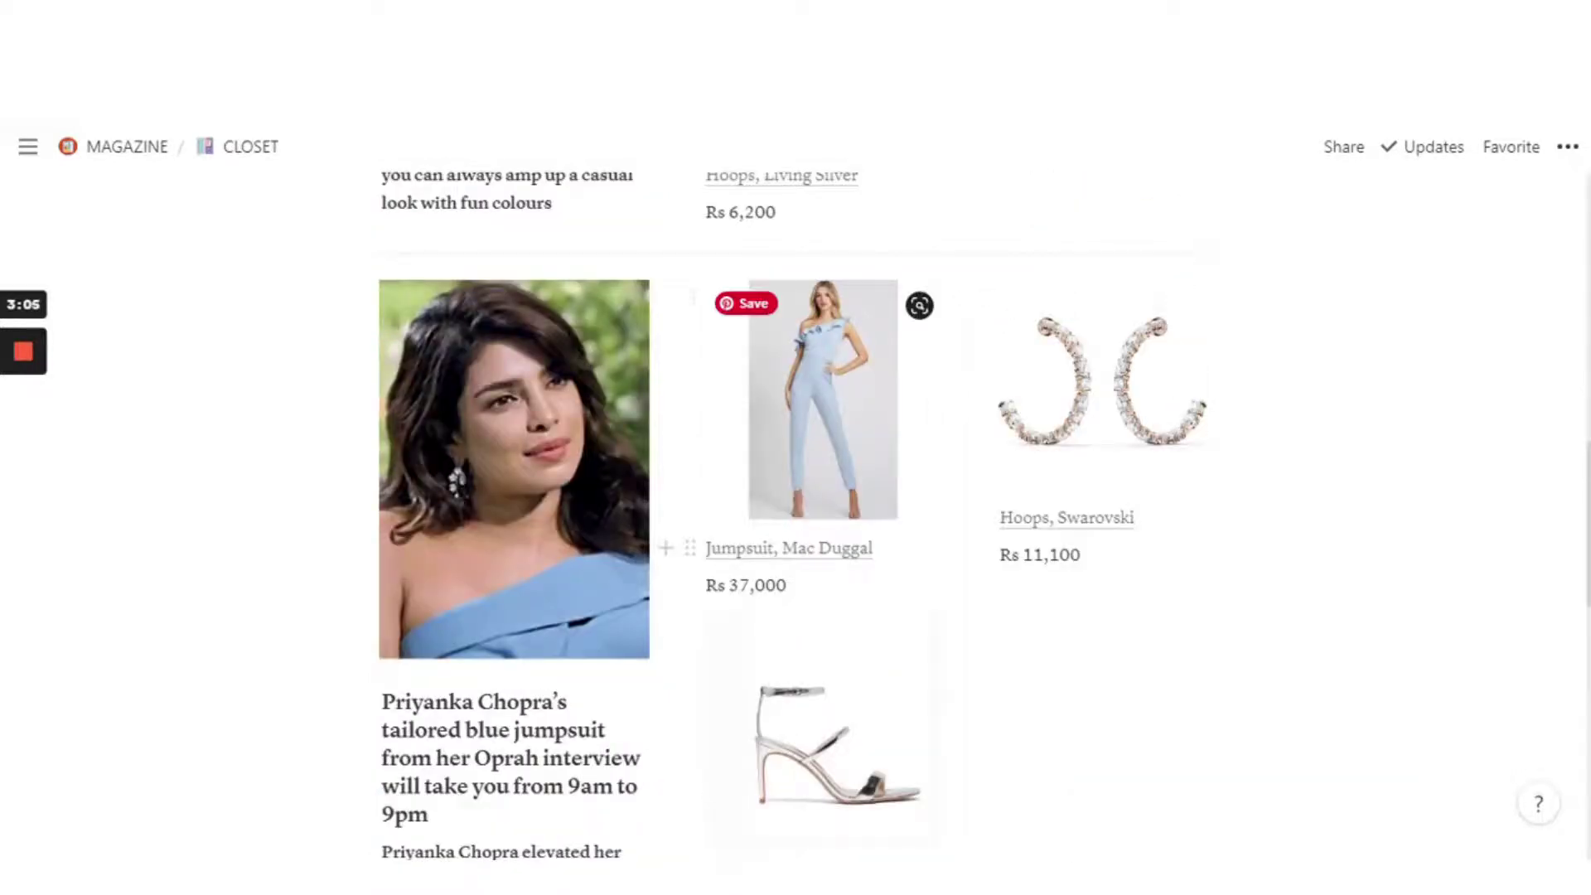
{"action": "scroll", "coordinate": [821, 415], "scroll_direction": "down", "scroll_amount": 1}
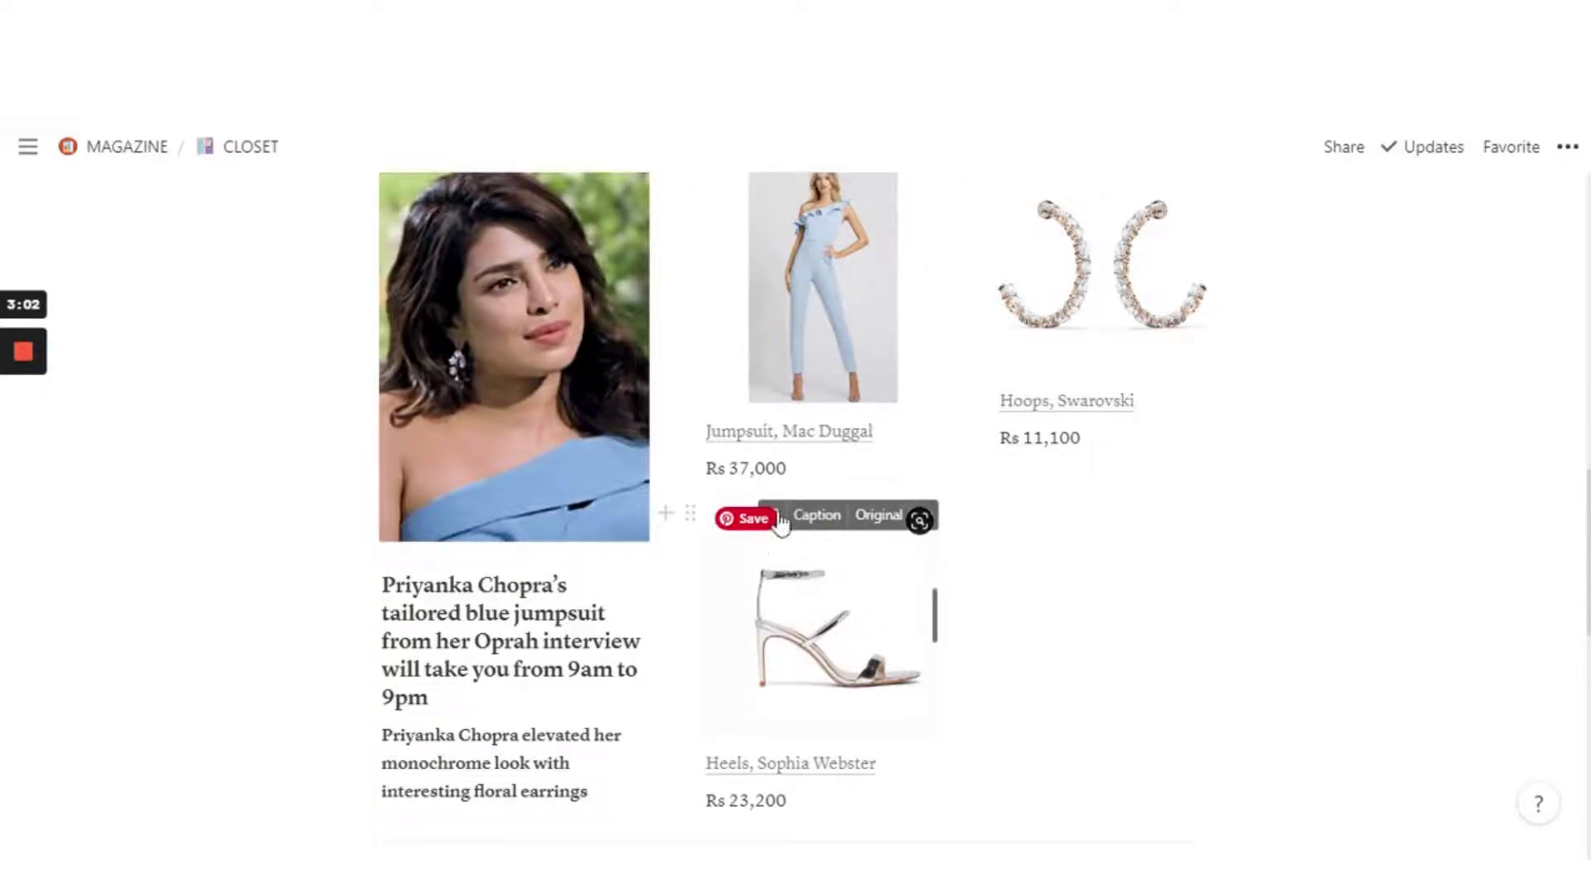
{"action": "scroll", "coordinate": [796, 539], "scroll_direction": "up", "scroll_amount": 3}
{"action": "scroll", "coordinate": [793, 539], "scroll_direction": "up", "scroll_amount": 8}
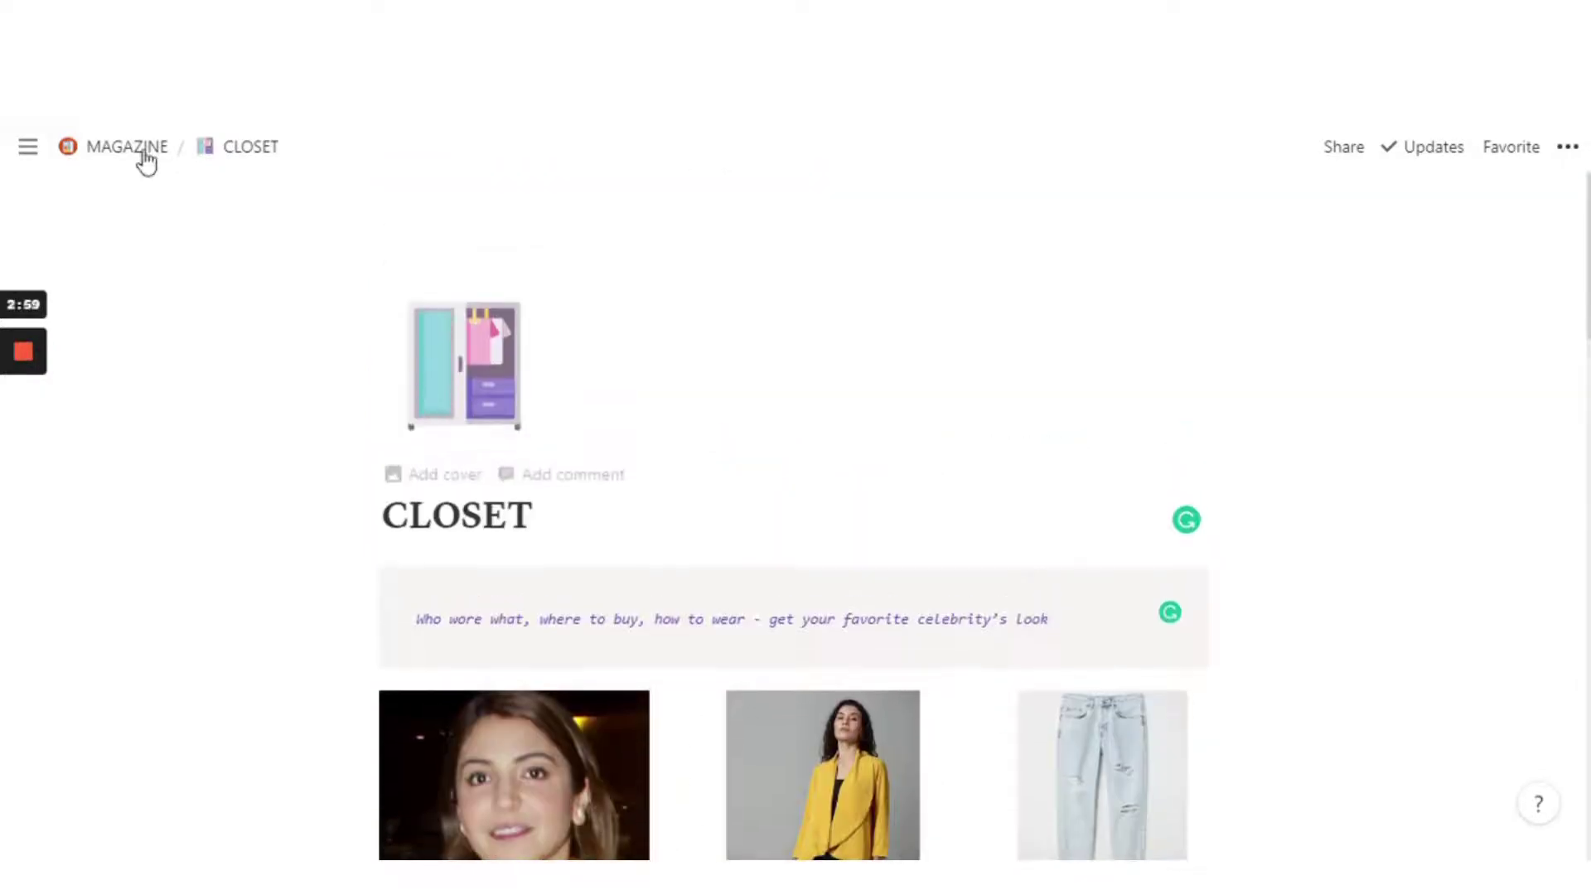
Return to the parent MAGAZINE page and open its HAIR CARE page
{"action": "left_click", "coordinate": [135, 149]}
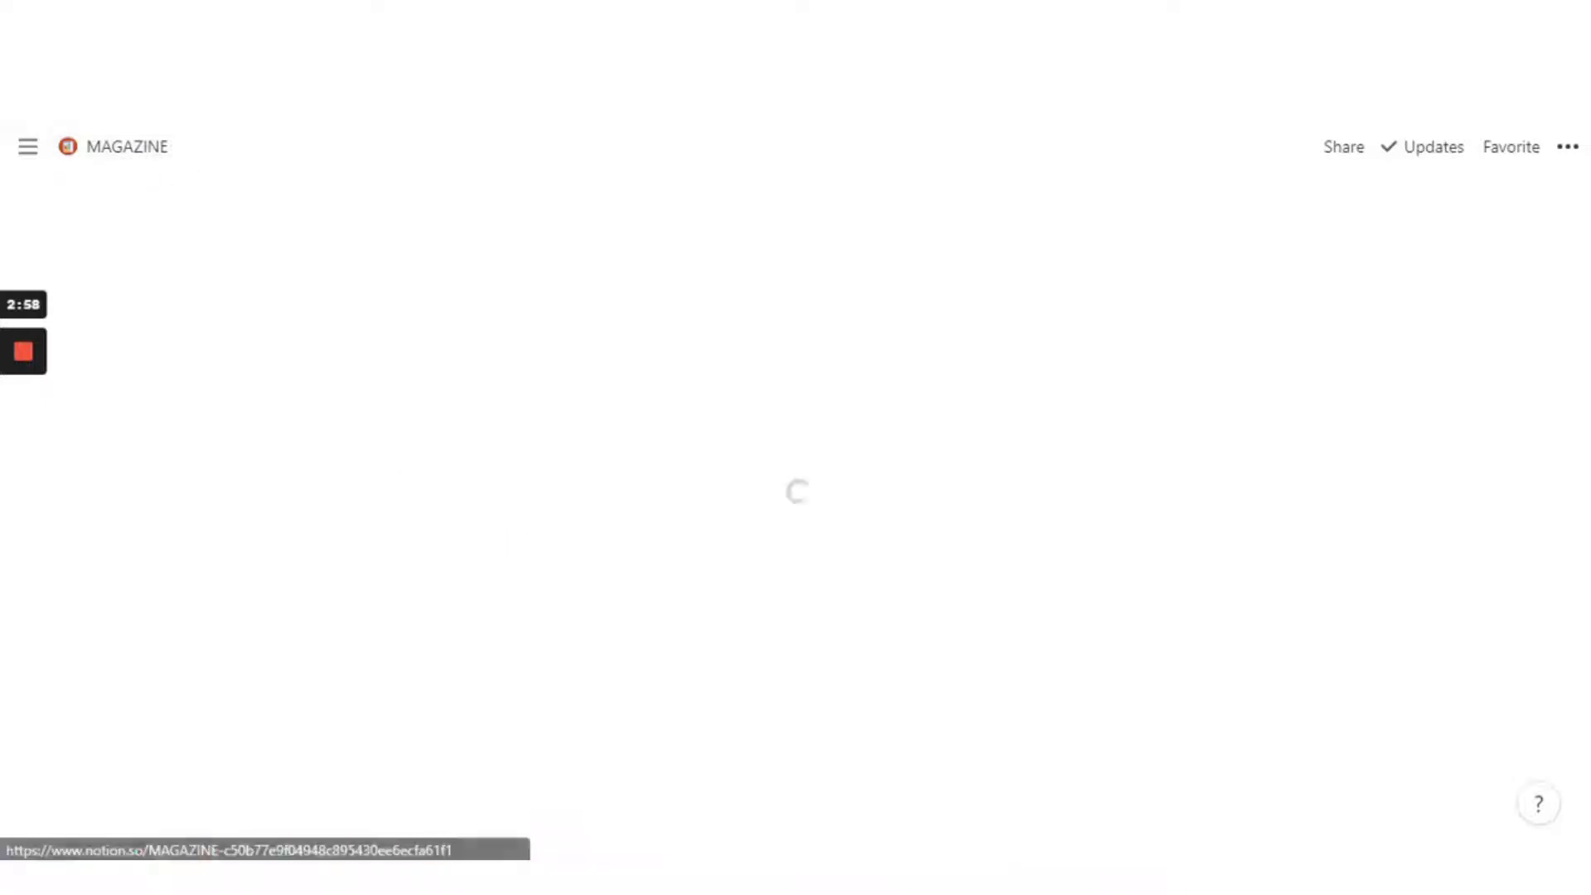
{"action": "scroll", "coordinate": [877, 396], "scroll_direction": "down", "scroll_amount": 5}
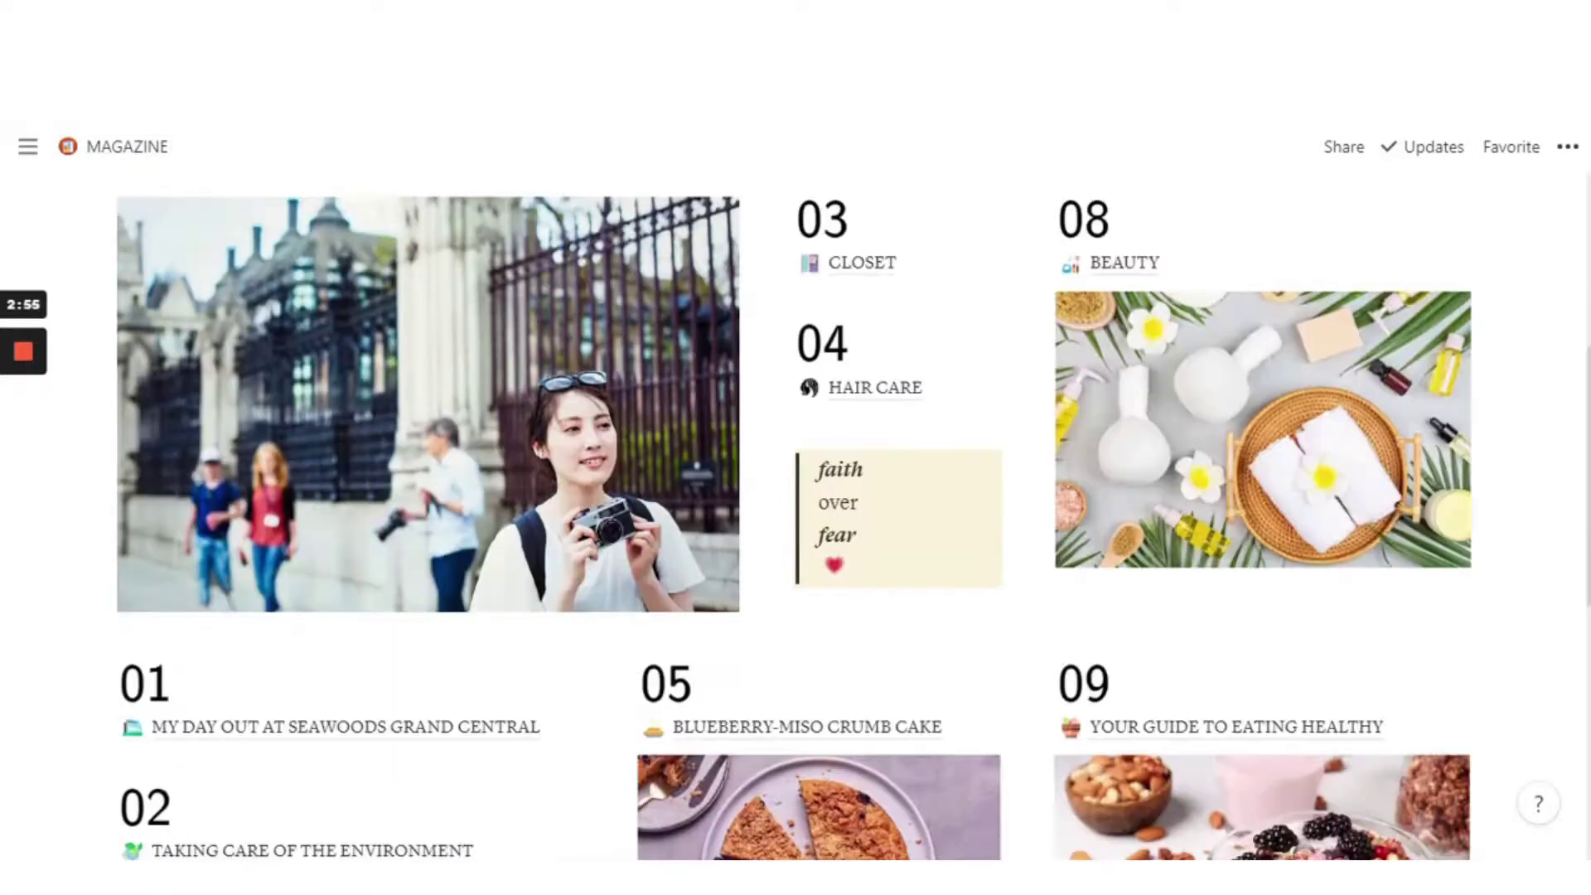
{"action": "left_click", "coordinate": [853, 396]}
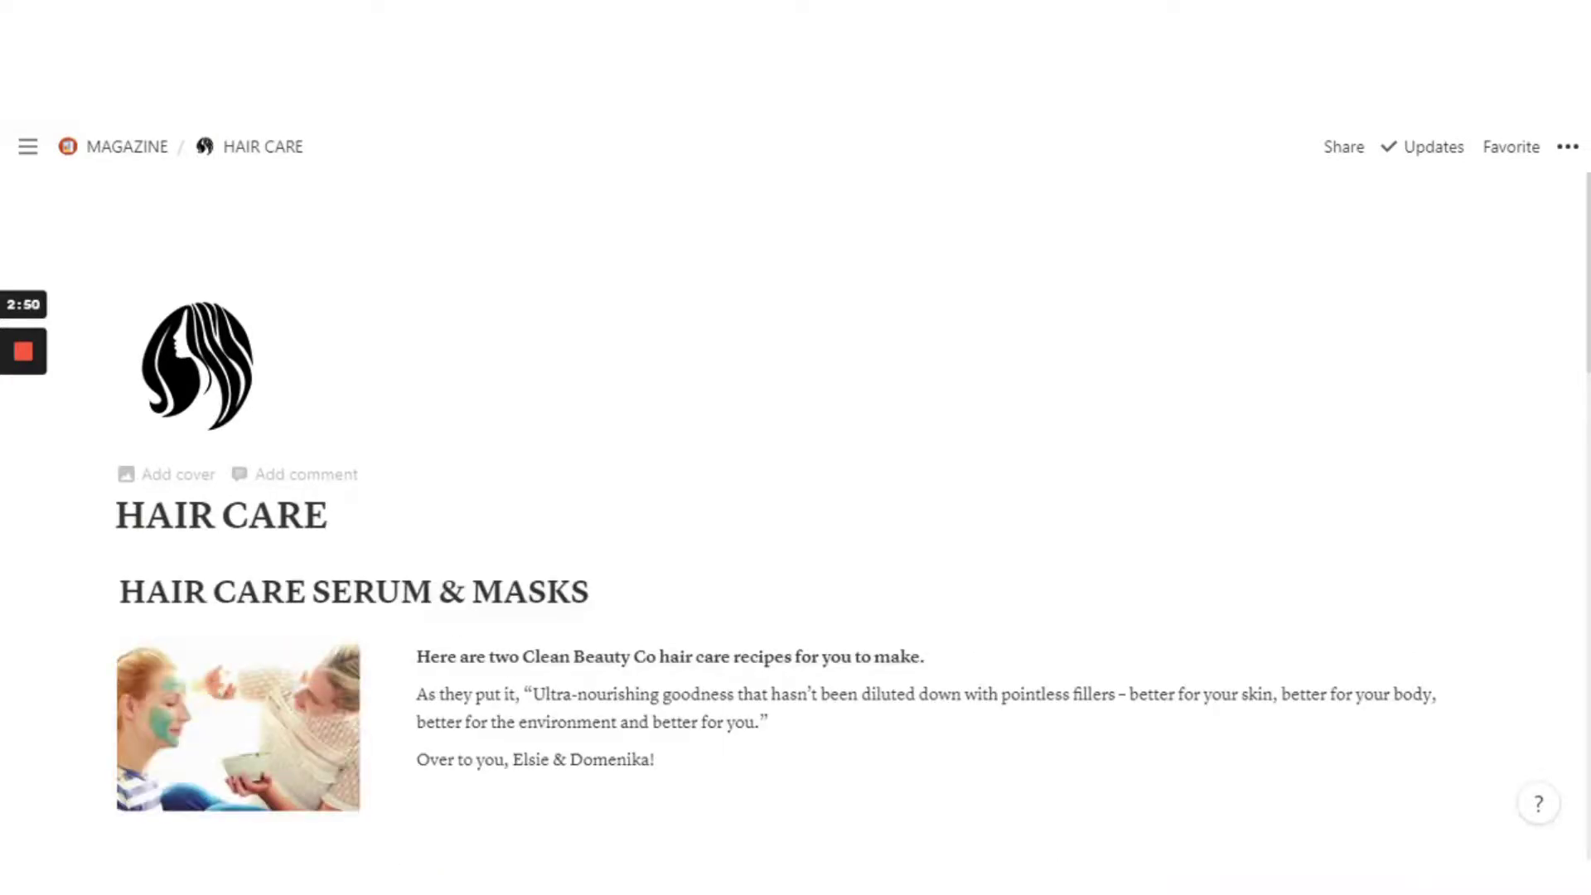
Examine the HAIR CARE page's icon, title, "HAIR CARE SERUM & MASKS" heading and introduction down to the first hair mask recipe
{"action": "scroll", "coordinate": [795, 497], "scroll_direction": "down", "scroll_amount": 3}
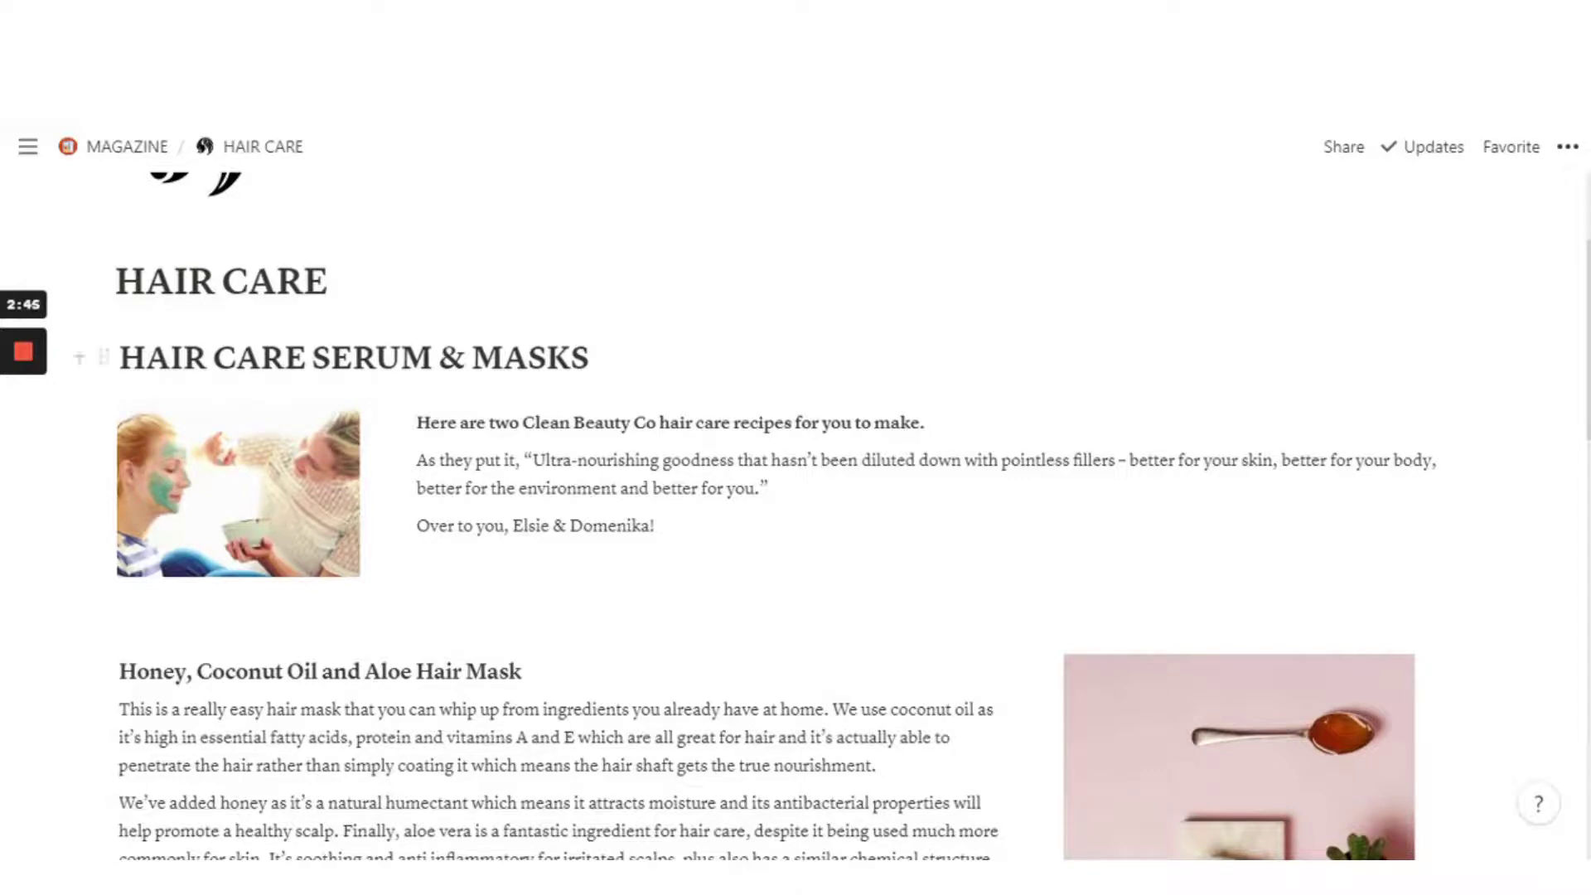
{"action": "scroll", "coordinate": [795, 497], "scroll_direction": "up", "scroll_amount": 3}
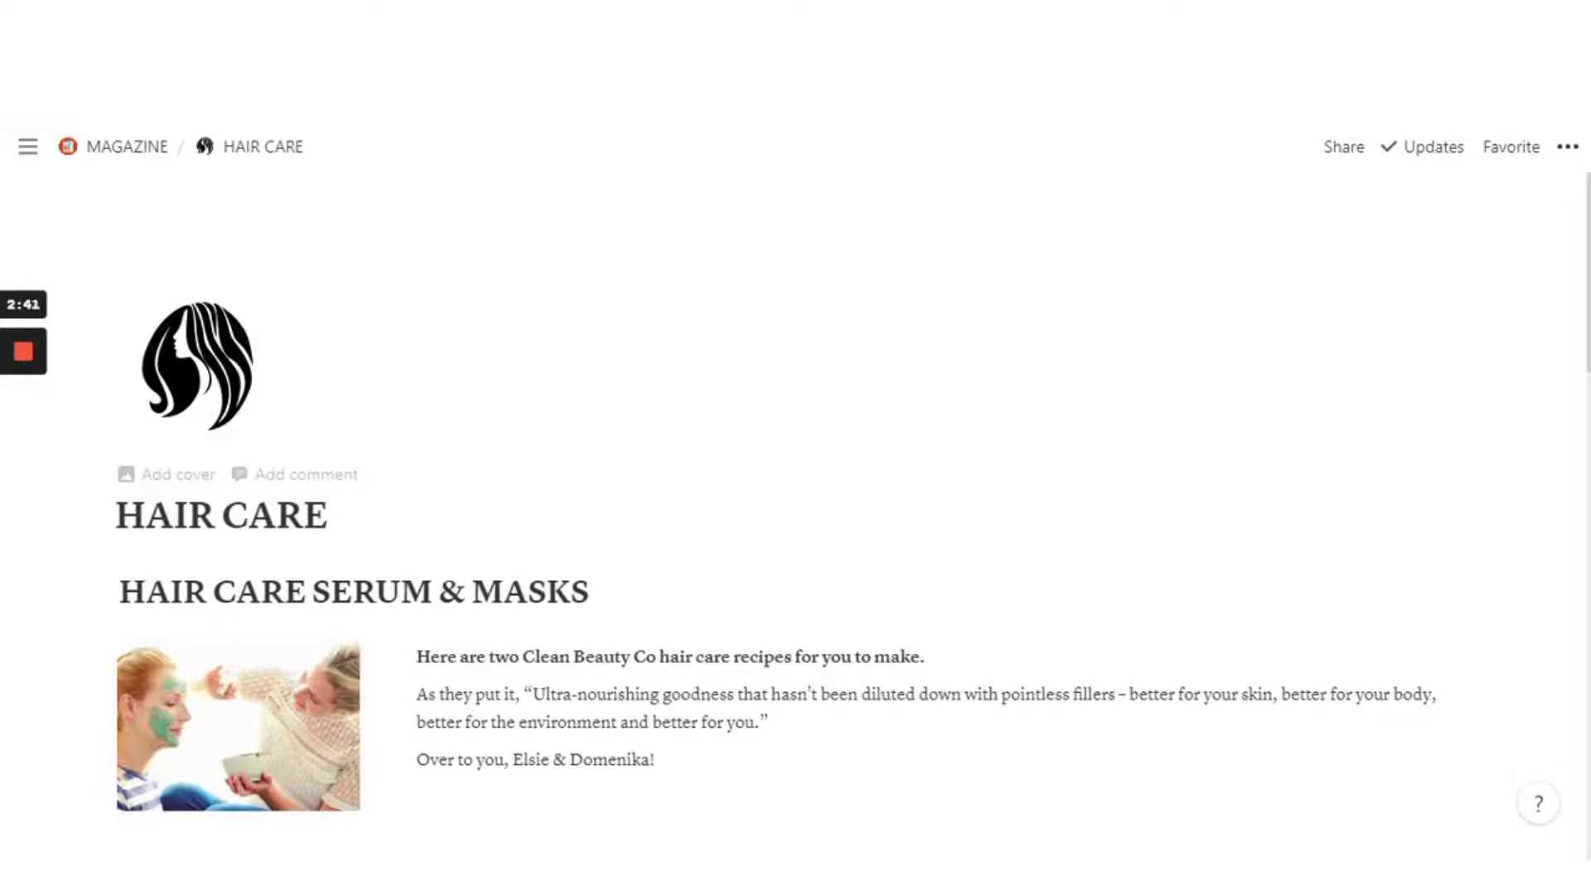
{"action": "scroll", "coordinate": [795, 497], "scroll_direction": "down", "scroll_amount": 2}
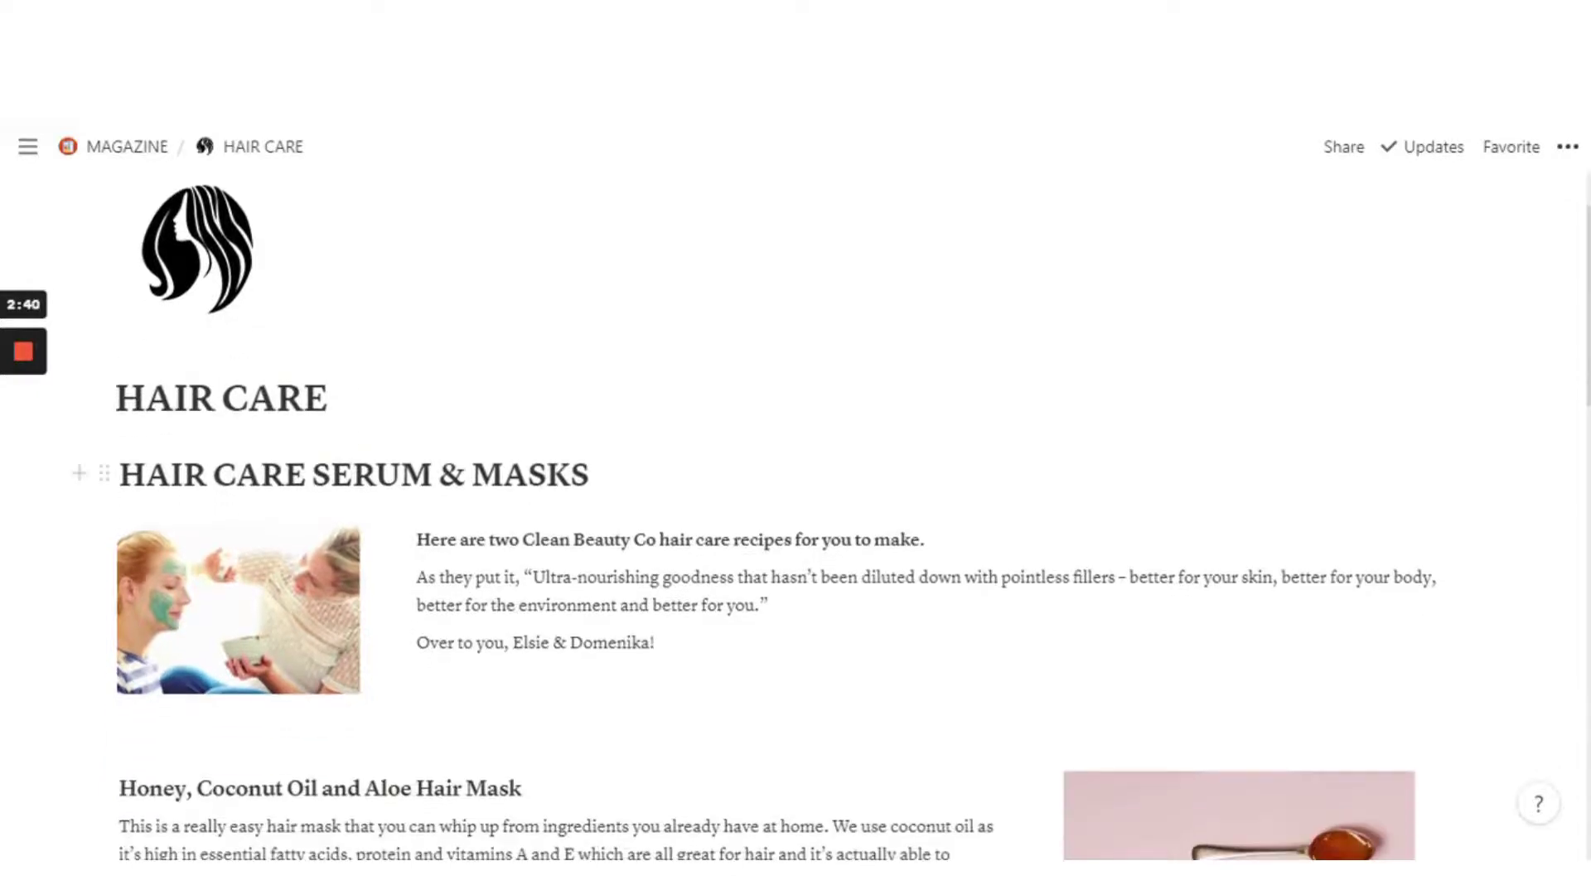
{"action": "double_click", "coordinate": [262, 475]}
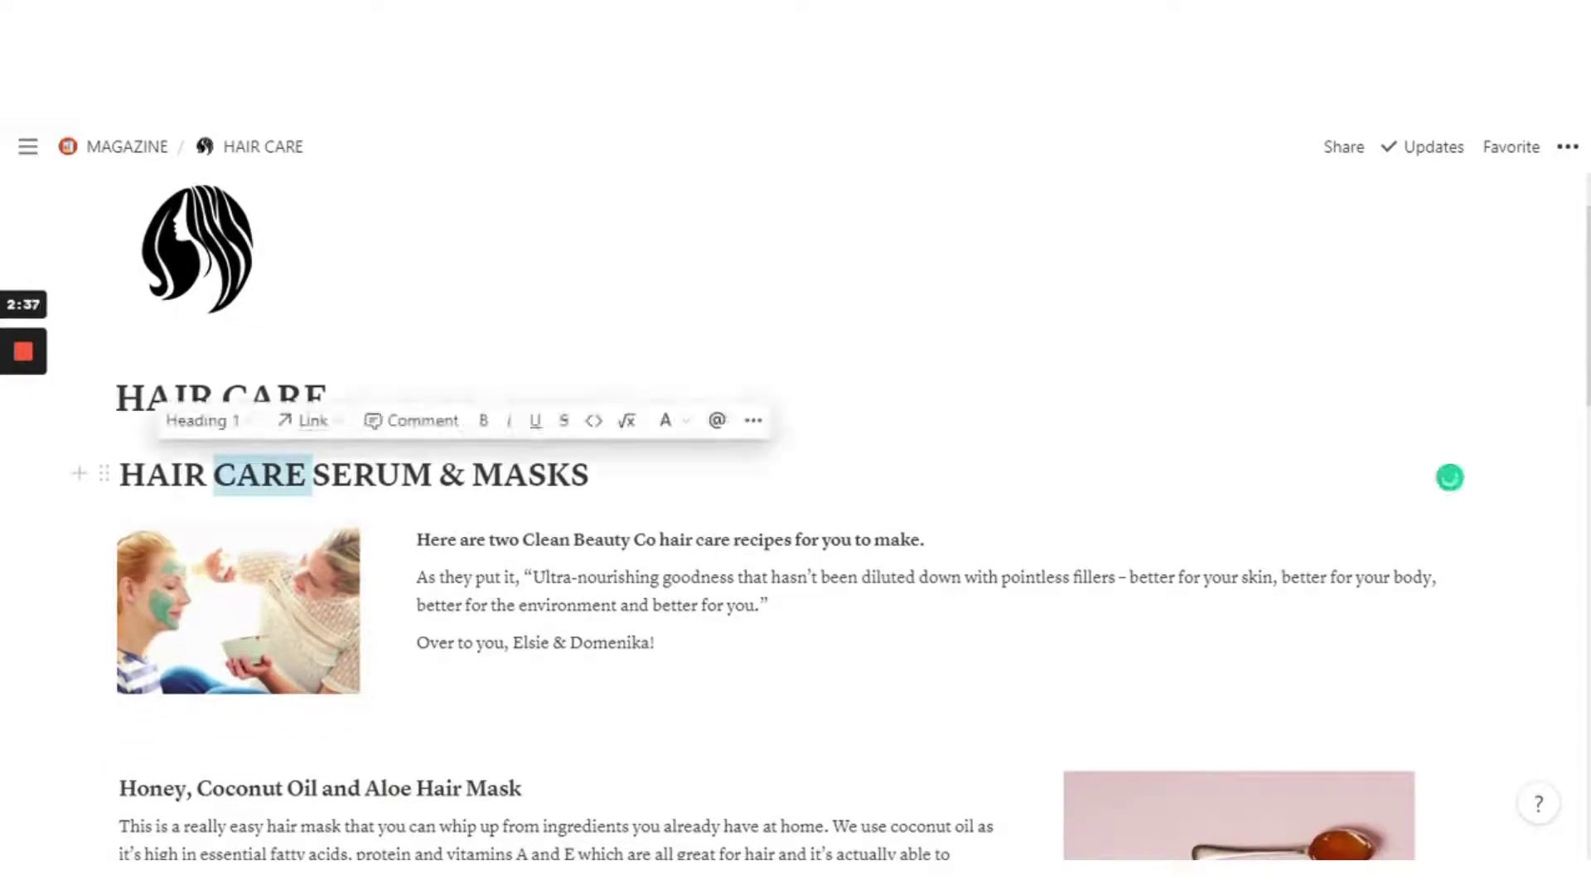
{"action": "triple_click", "coordinate": [467, 475]}
{"action": "left_click", "coordinate": [572, 475]}
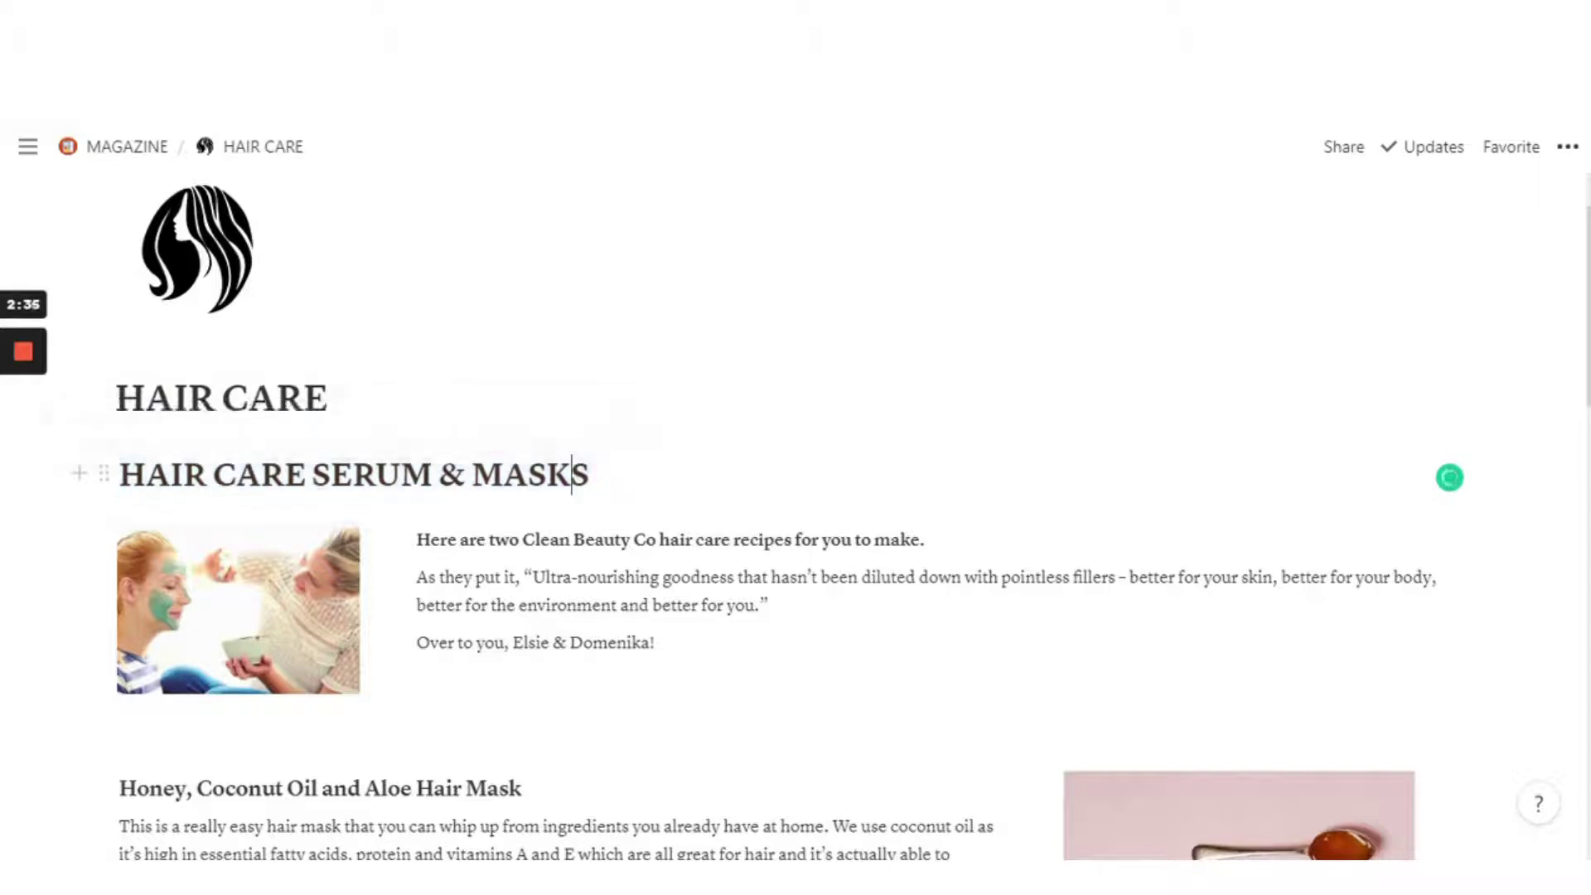
{"action": "scroll", "coordinate": [795, 497], "scroll_direction": "up", "scroll_amount": 2}
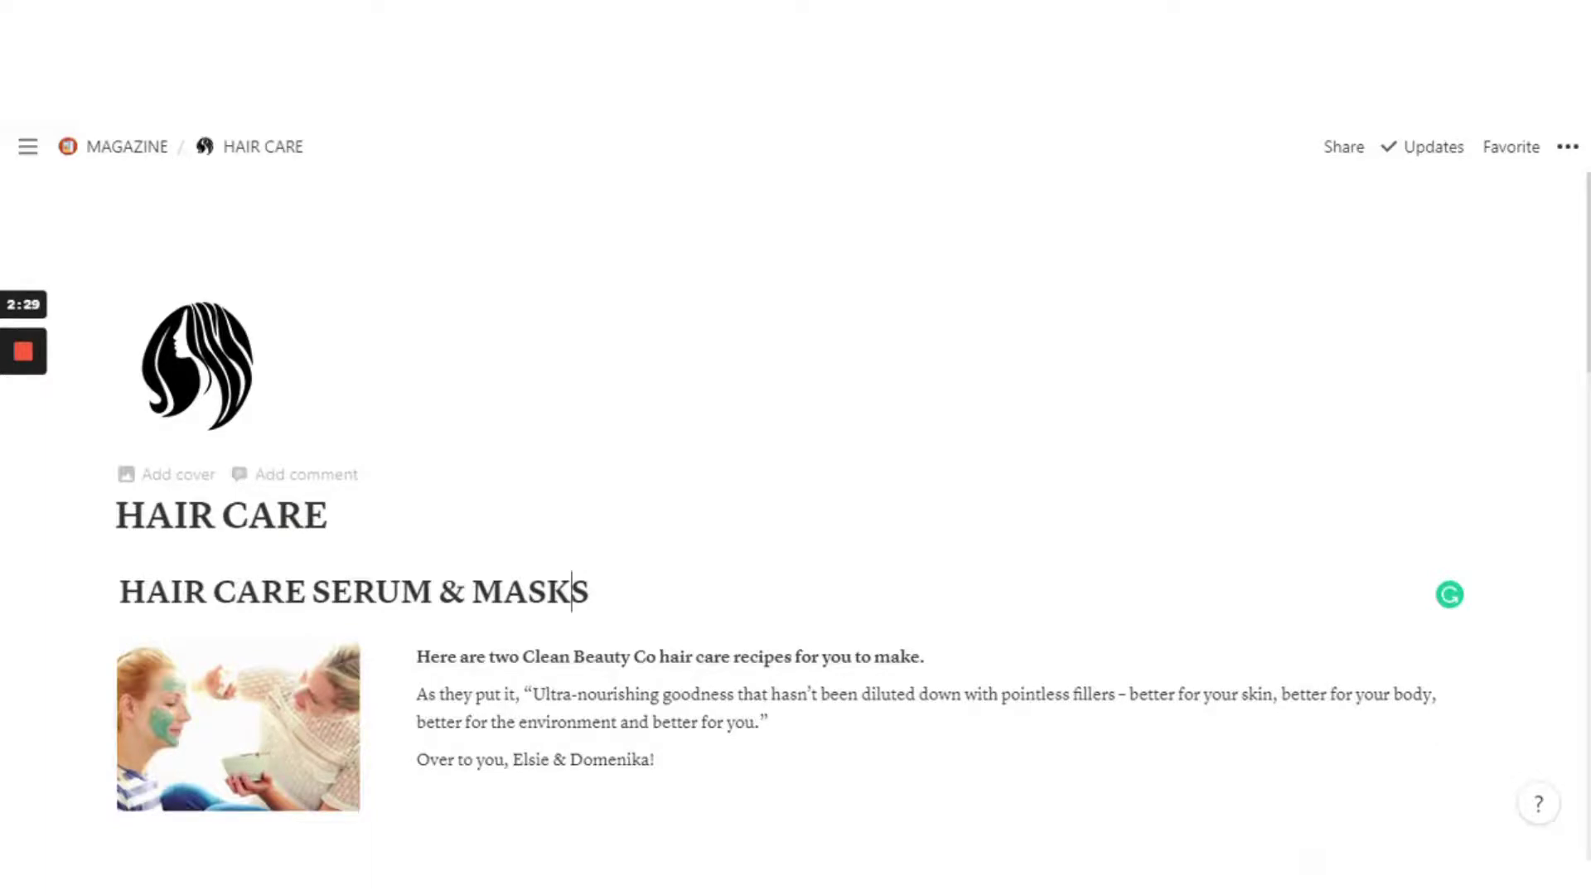
{"action": "scroll", "coordinate": [402, 343], "scroll_direction": "down", "scroll_amount": 4}
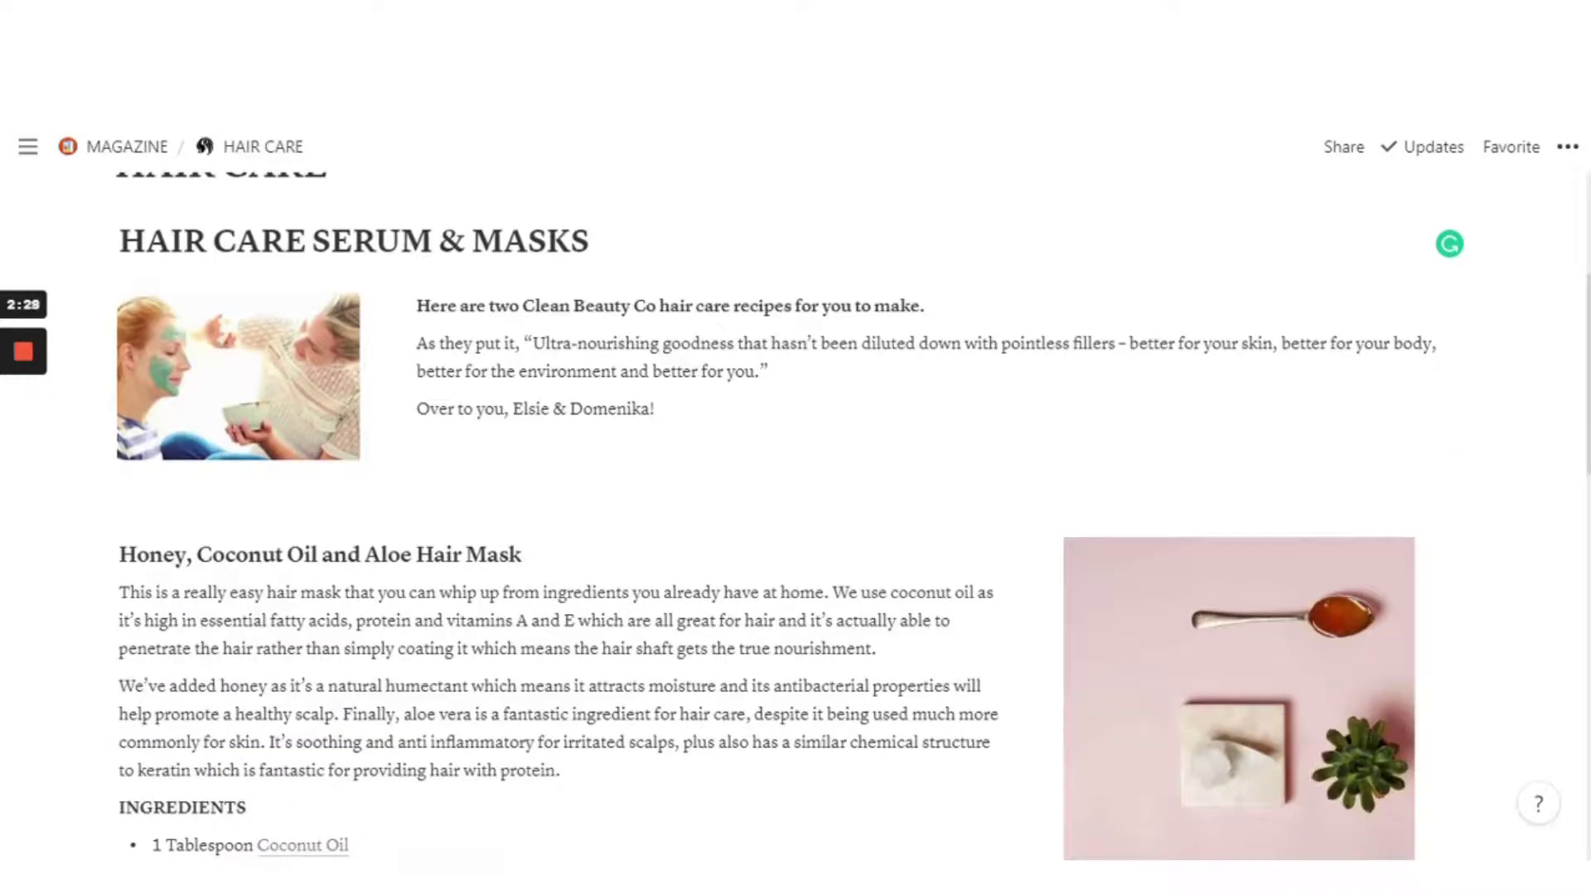
{"action": "double_click", "coordinate": [401, 240]}
{"action": "left_click", "coordinate": [591, 241]}
{"action": "scroll", "coordinate": [795, 497], "scroll_direction": "up", "scroll_amount": 3}
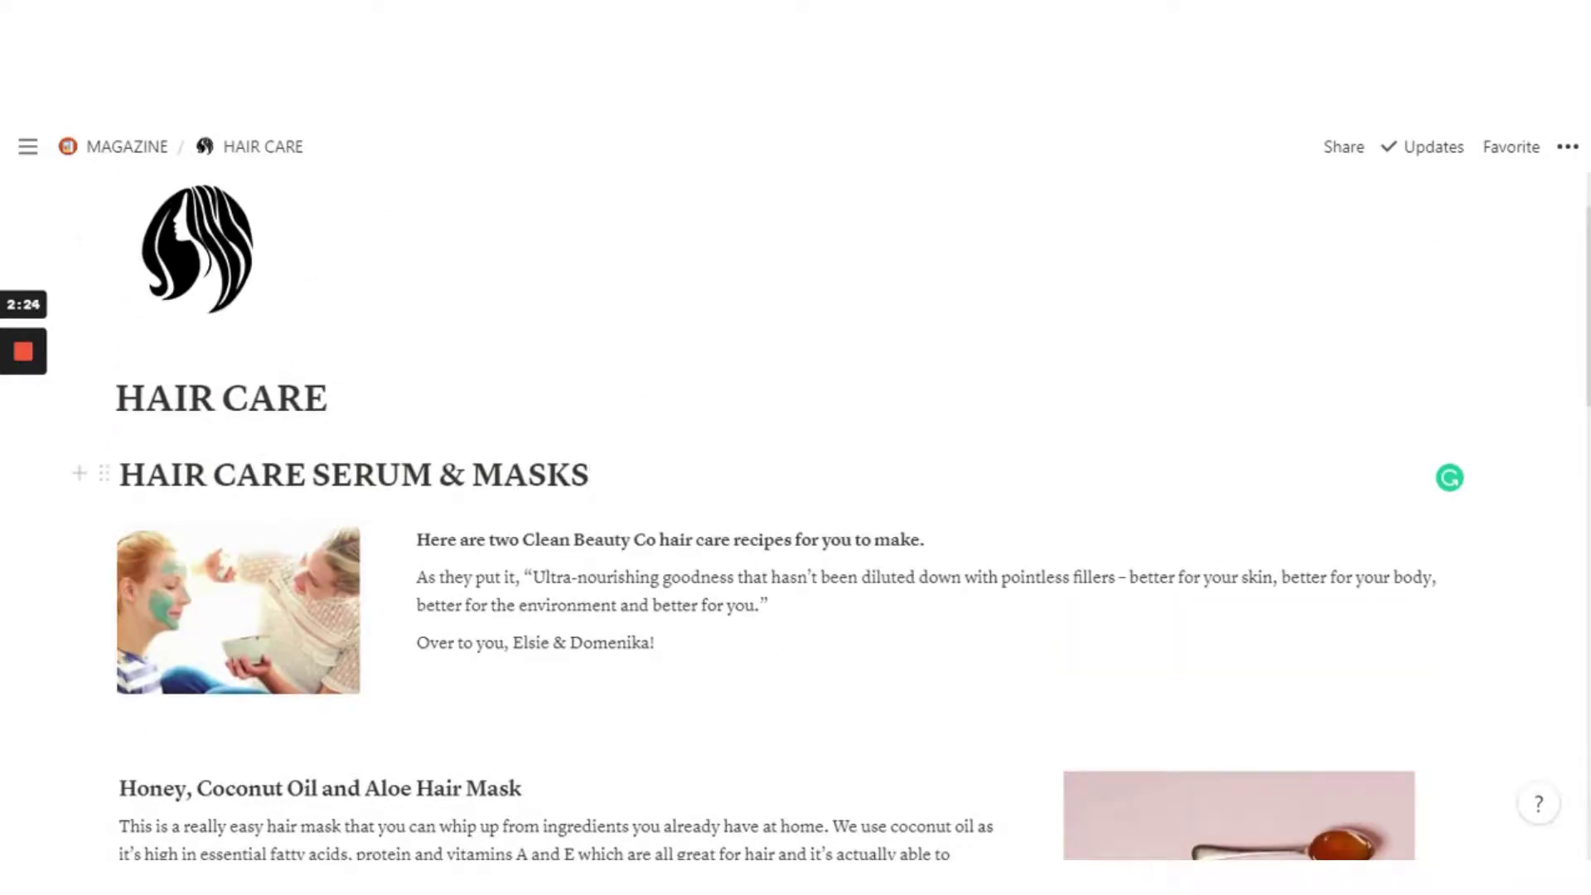
{"action": "scroll", "coordinate": [795, 497], "scroll_direction": "down", "scroll_amount": 3}
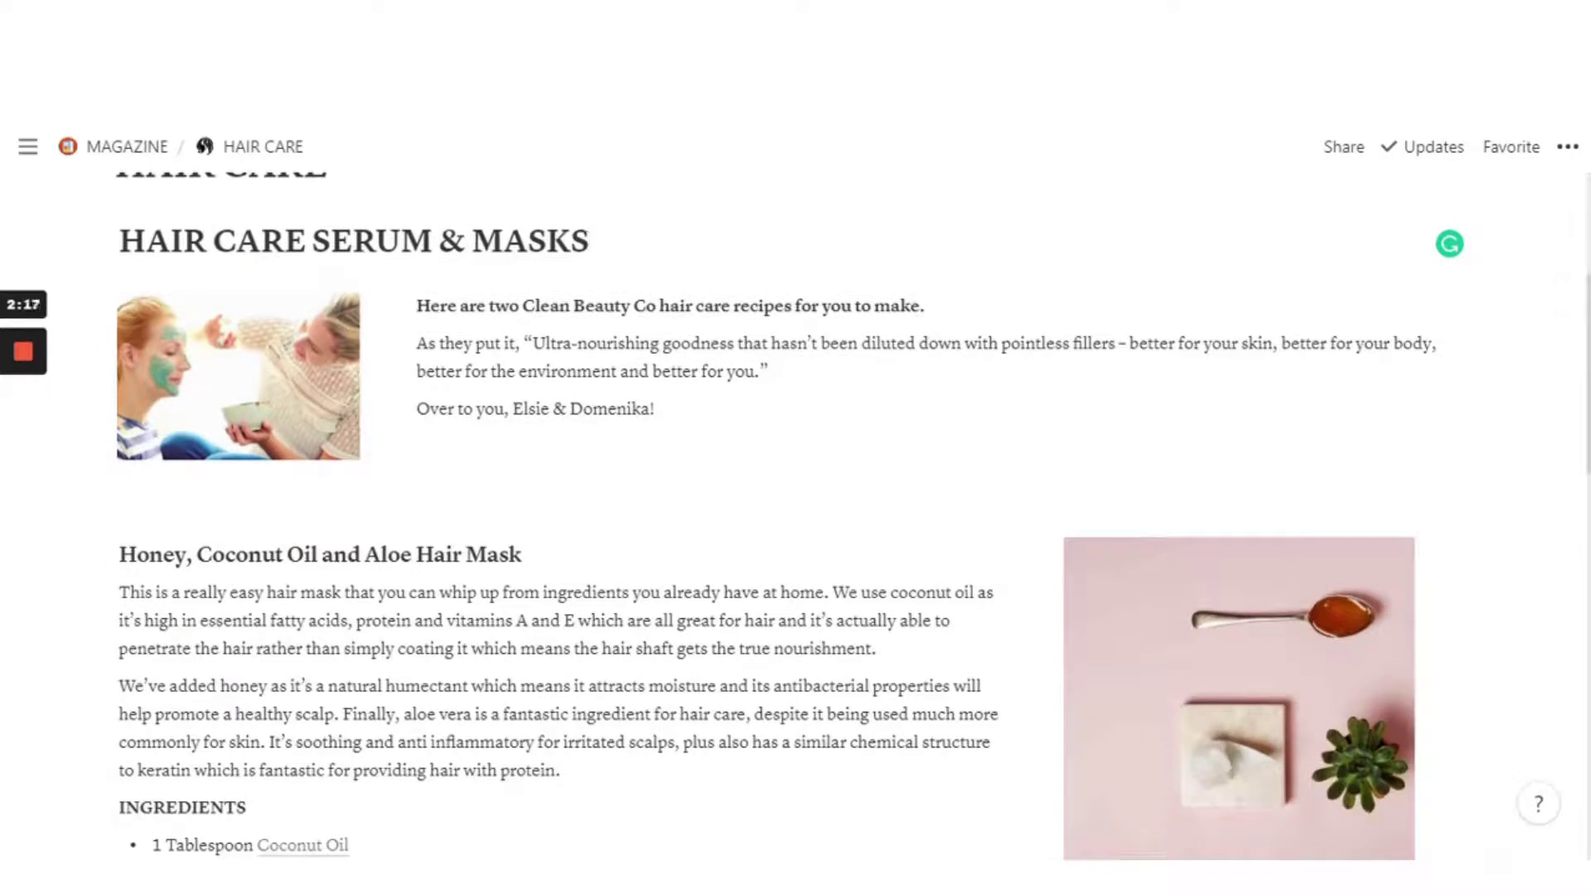
Replace the HAIR CARE page title with SKINCARE
{"action": "scroll", "coordinate": [795, 513], "scroll_direction": "up", "scroll_amount": 2}
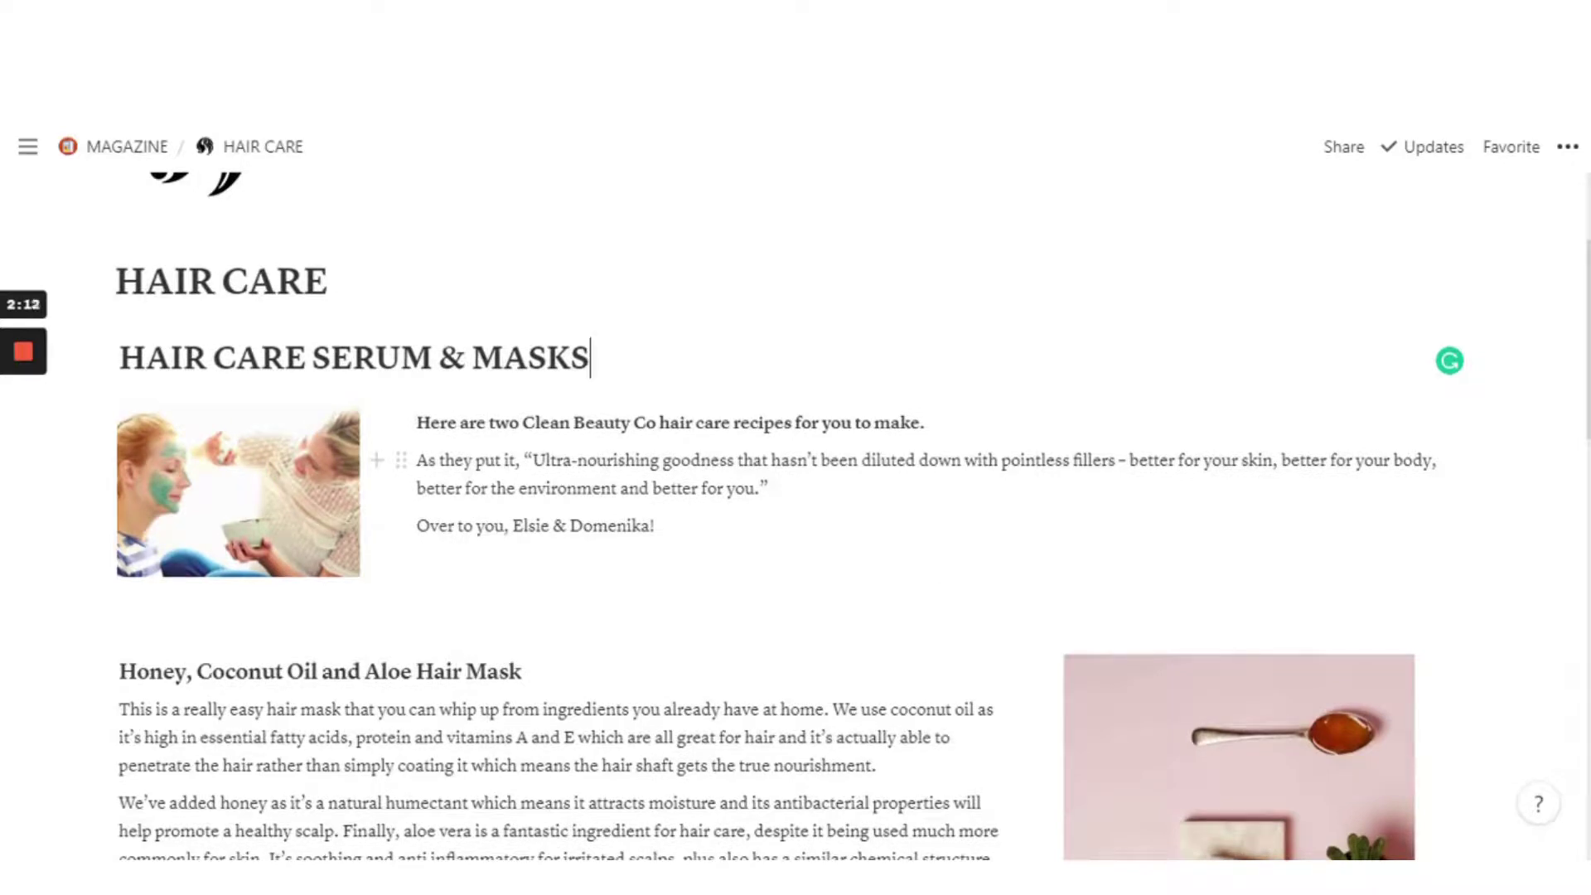
{"action": "scroll", "coordinate": [377, 530], "scroll_direction": "up", "scroll_amount": 2}
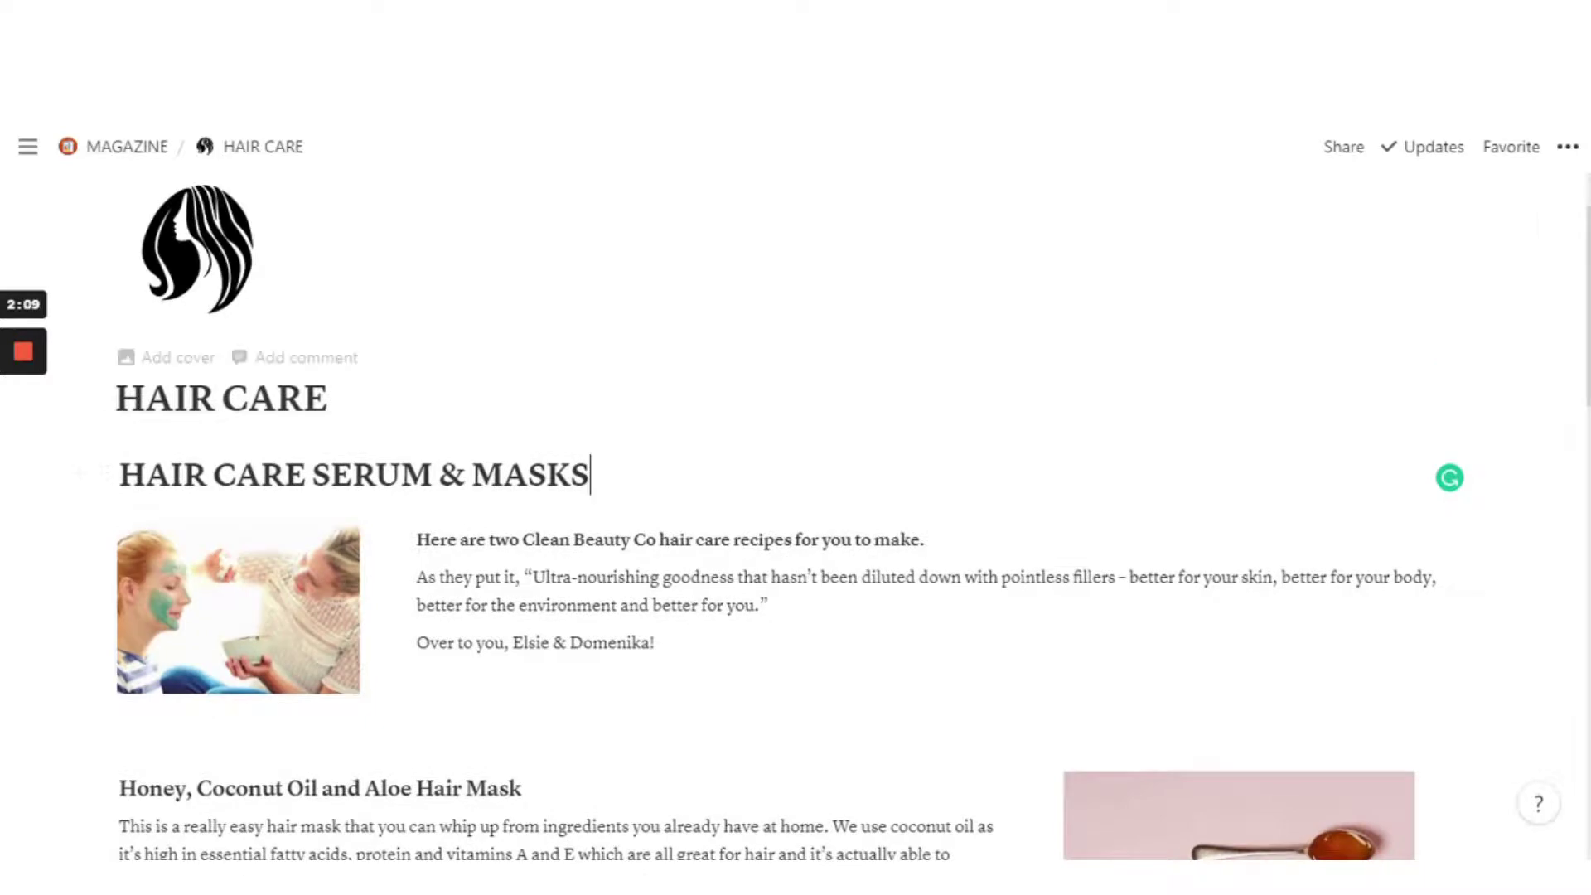
{"action": "left_click_drag", "start_coordinate": [117, 399], "coordinate": [328, 399]}
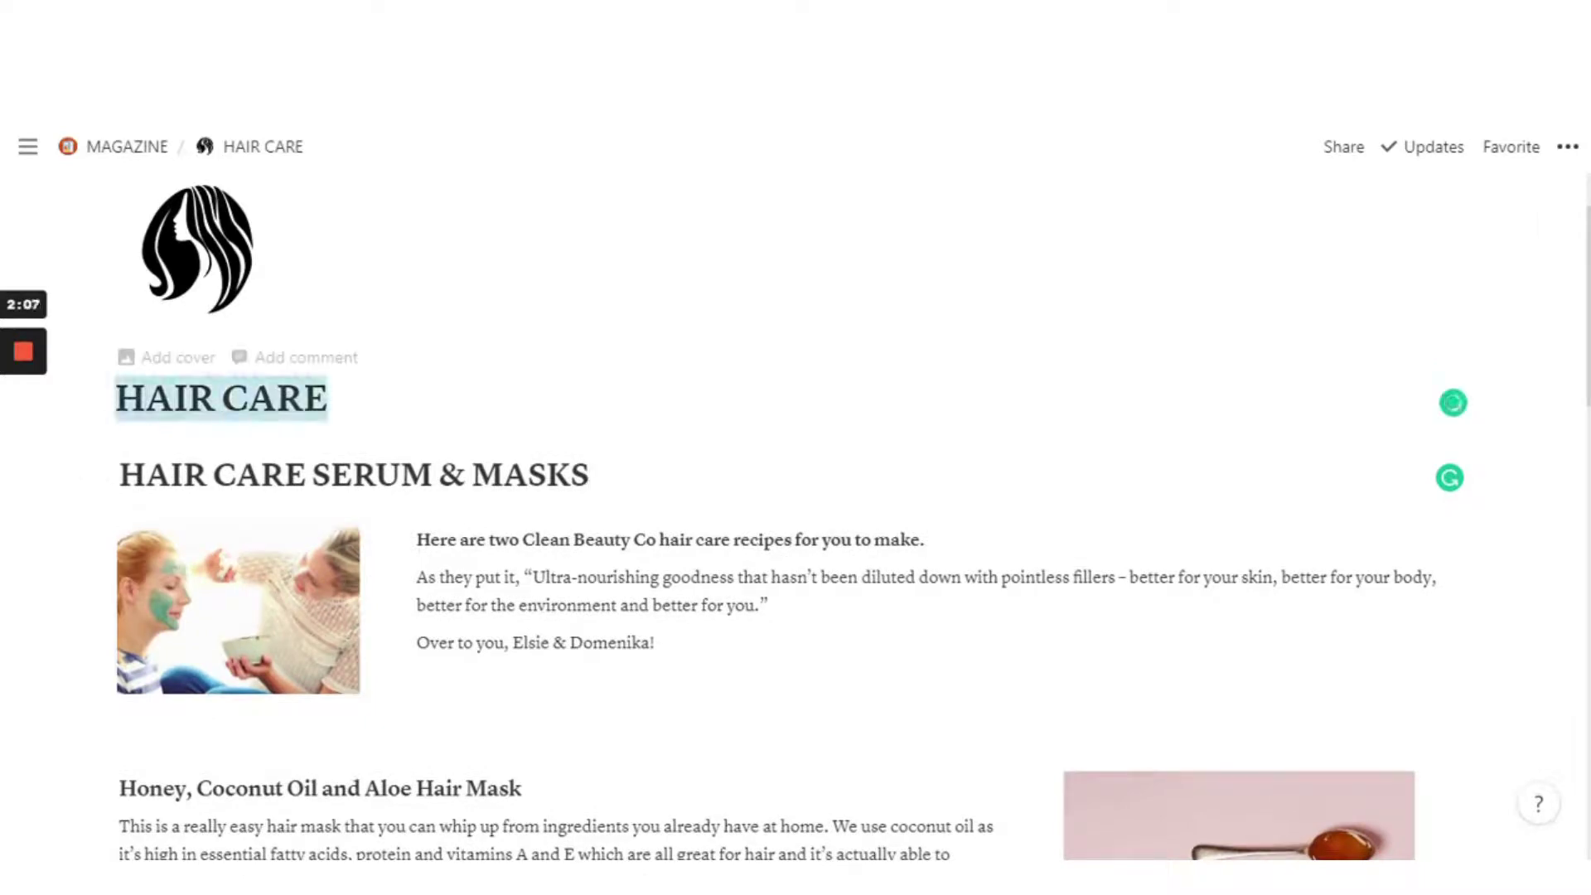
{"action": "type", "text": "SK"}
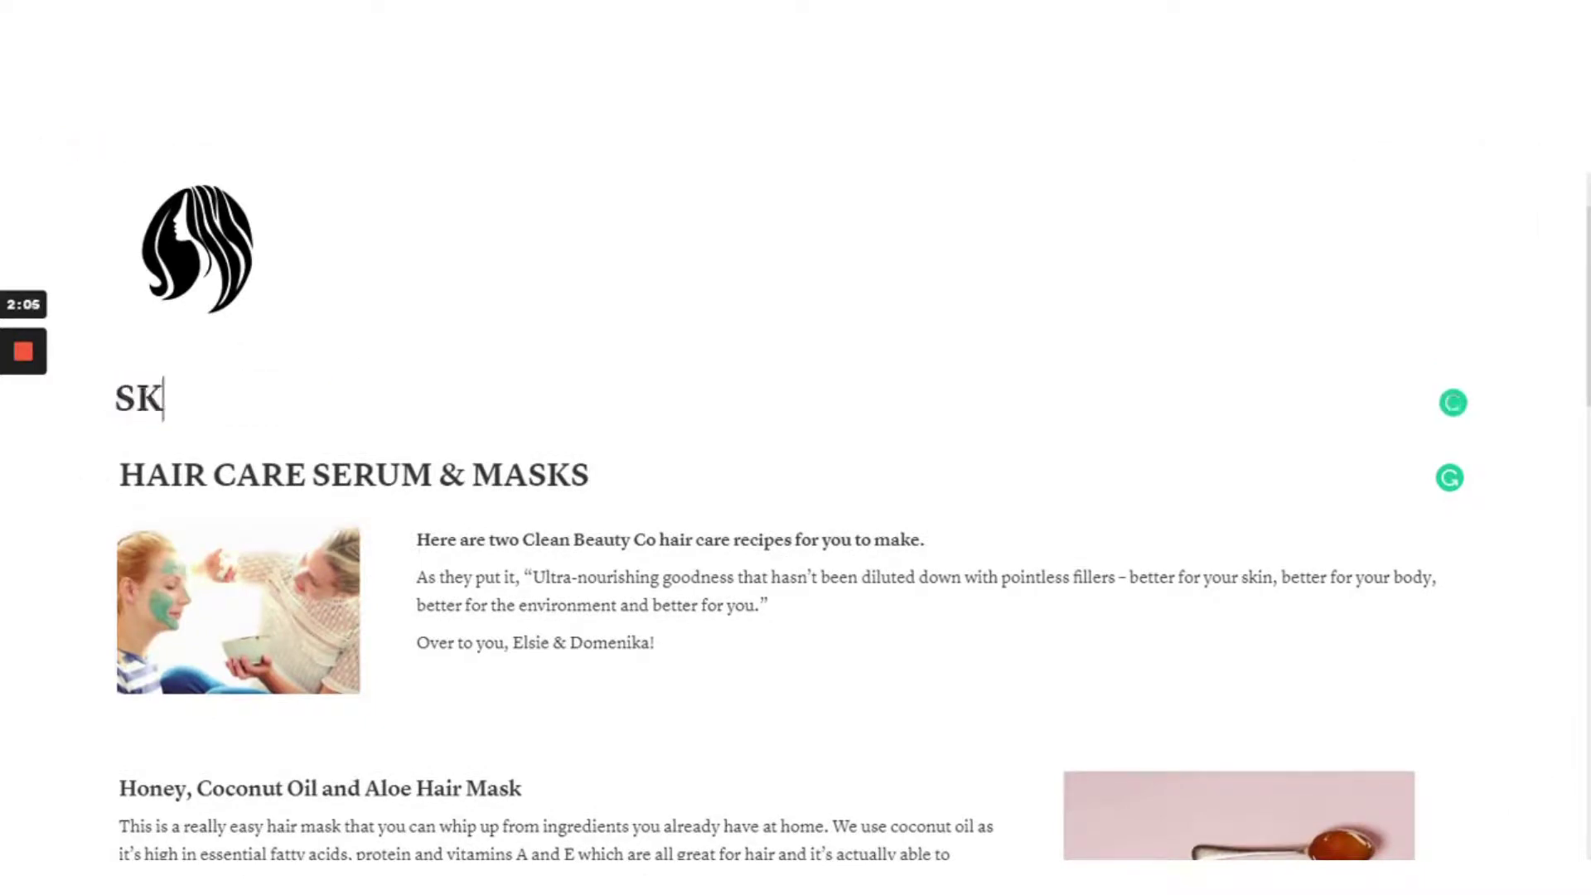
{"action": "type", "text": "INCARE"}
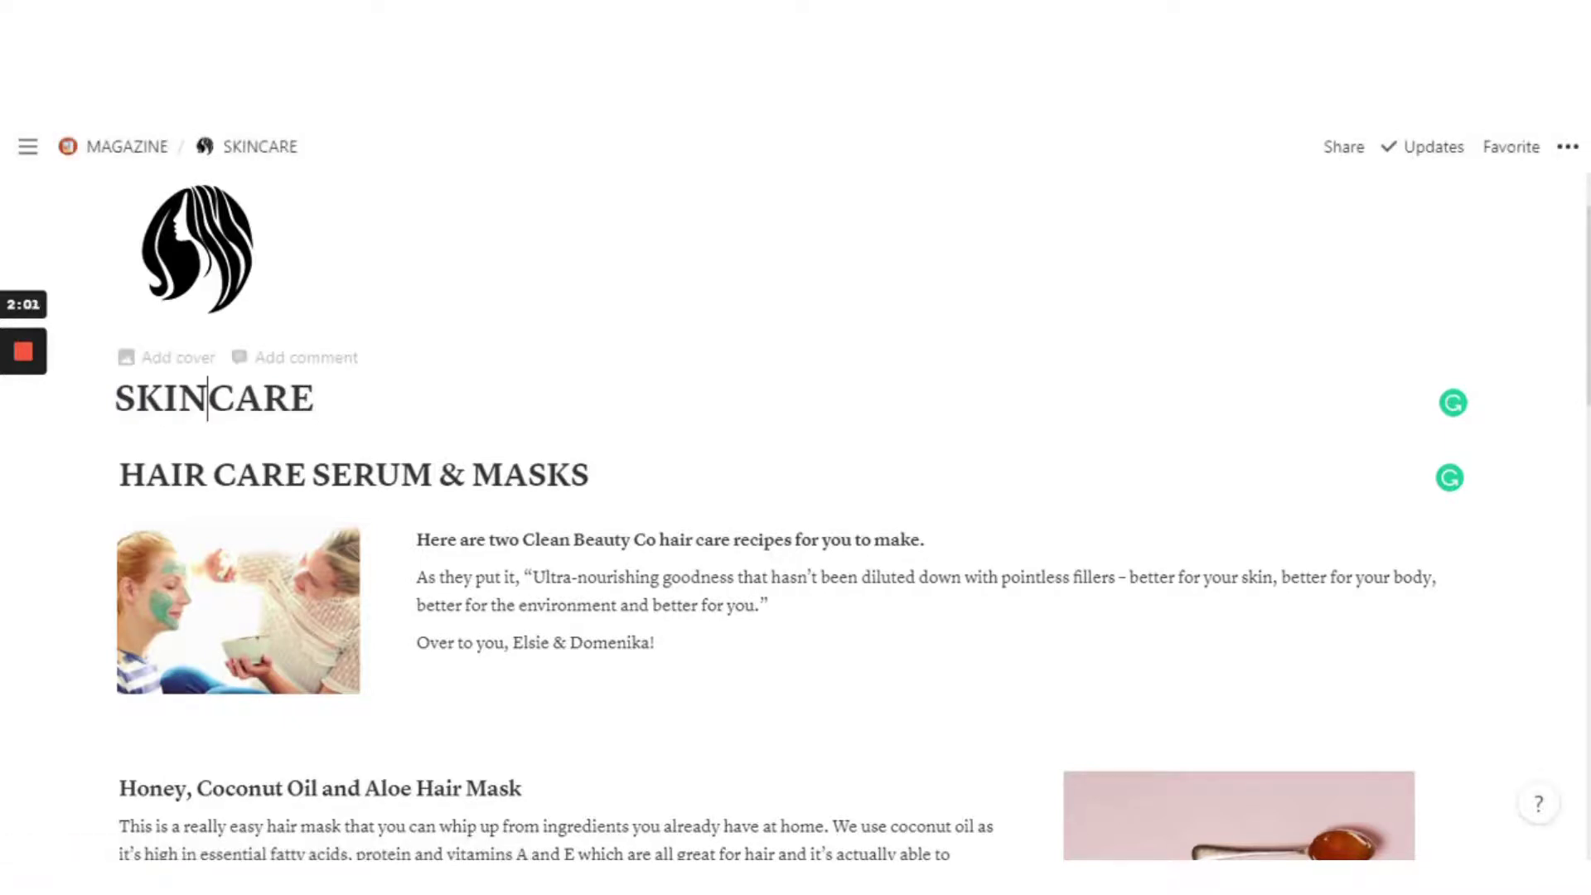
Undo the page title change
{"action": "key", "text": "ctrl+z"}
{"action": "key", "text": "ctrl+z"}
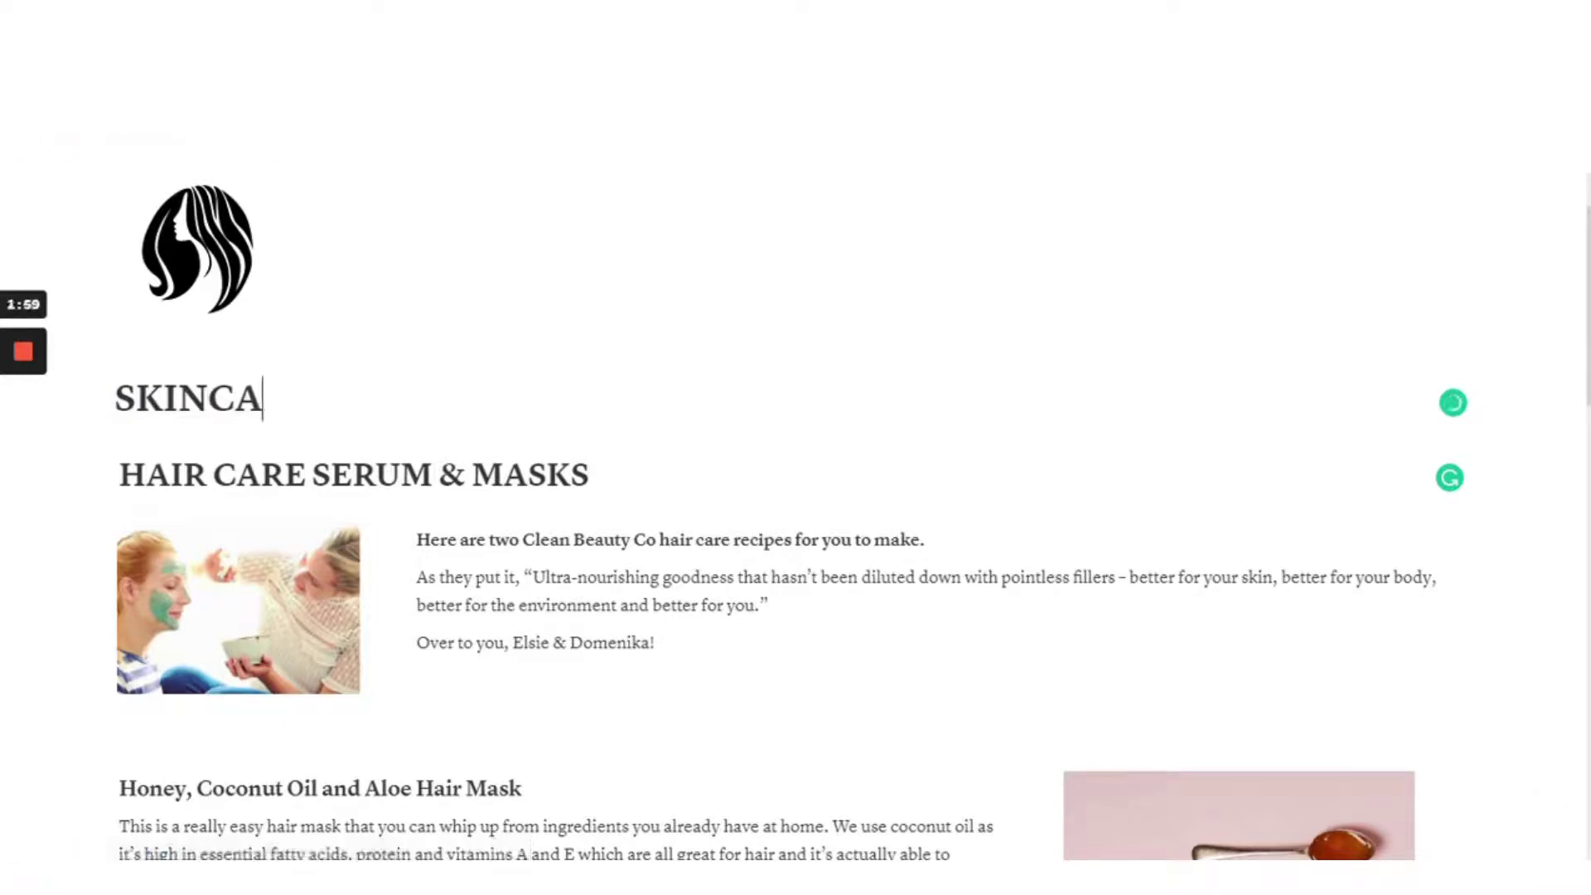
{"action": "key", "text": "ctrl+z"}
{"action": "key", "text": "ctrl+z"}
{"action": "key", "text": "ctrl+z"}
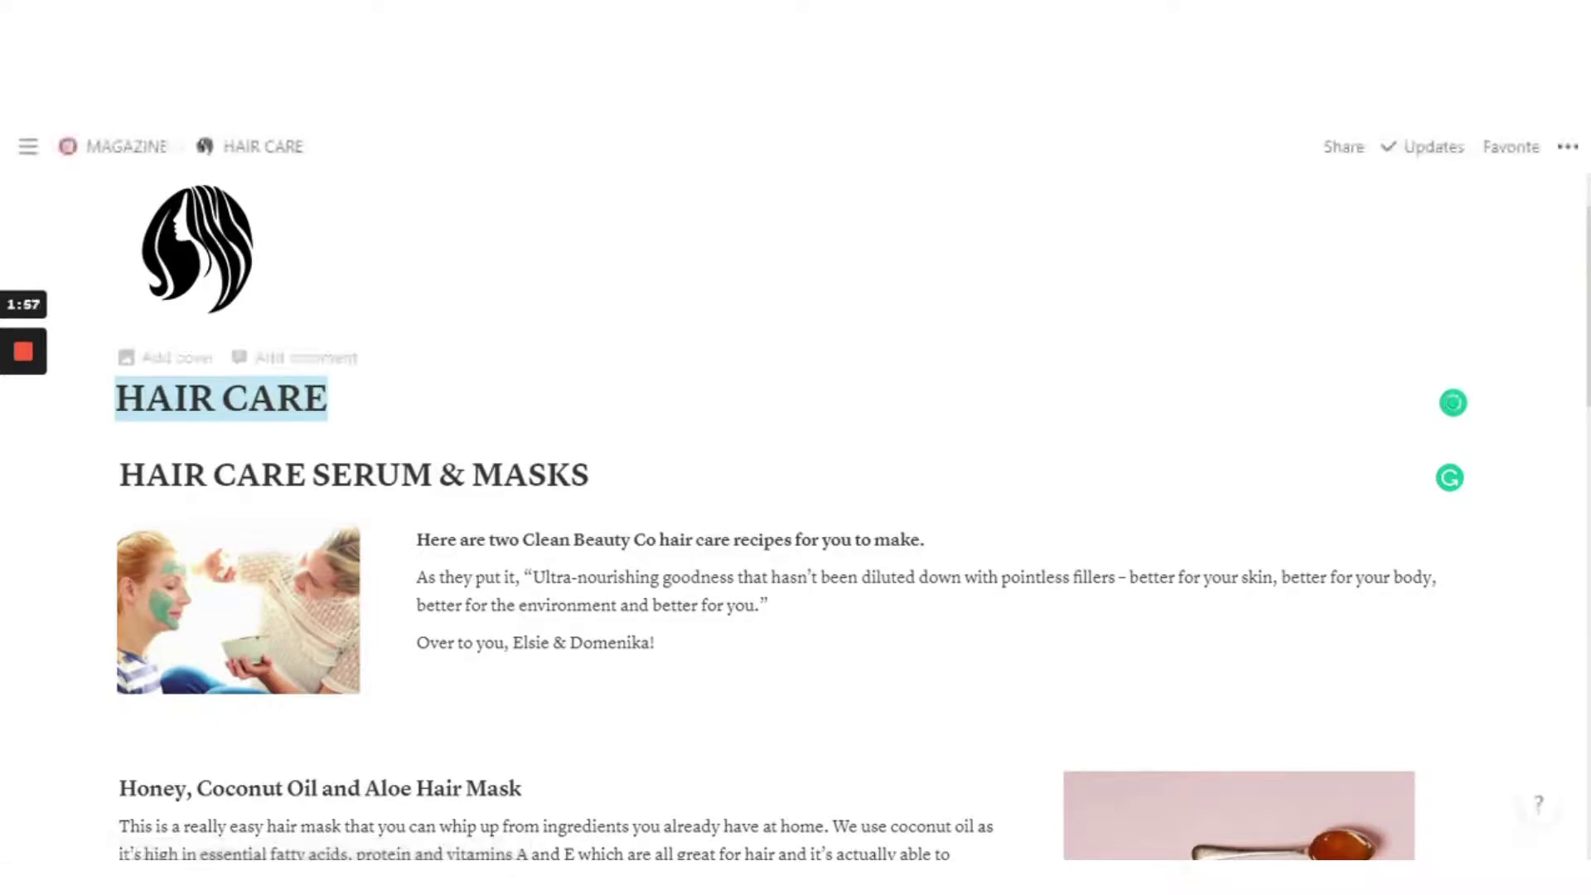
{"action": "left_click", "coordinate": [188, 398]}
Examine the Honey, Coconut Oil and Aloe Hair Mask recipe, including its ingredients, instructions and which ingredients carry links
{"action": "scroll", "coordinate": [188, 397], "scroll_direction": "down", "scroll_amount": 3}
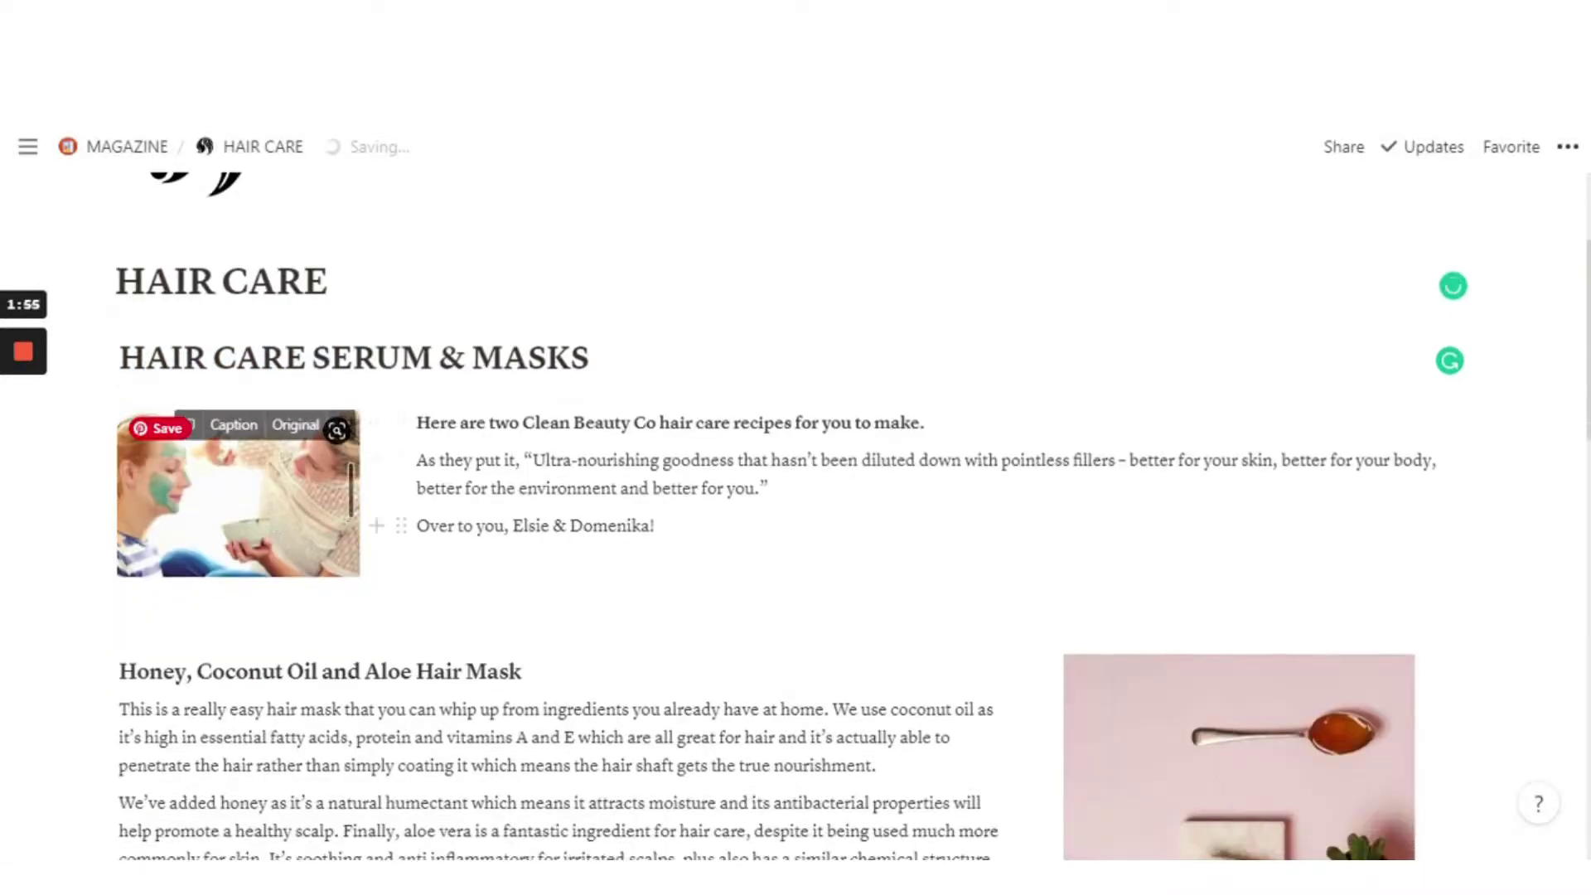
{"action": "scroll", "coordinate": [249, 489], "scroll_direction": "down", "scroll_amount": 4}
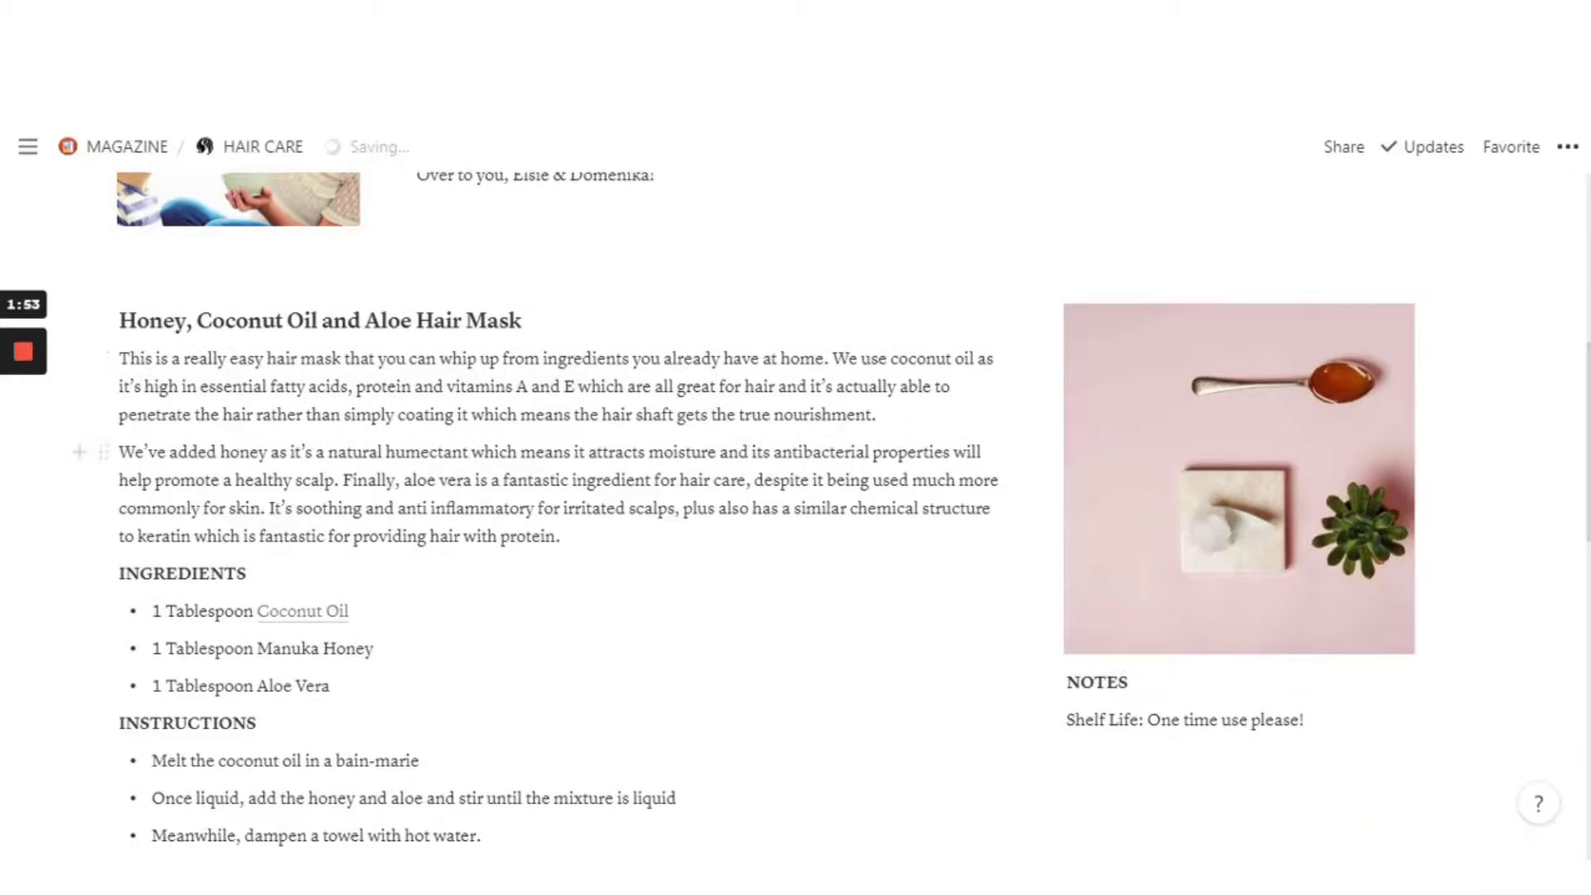
{"action": "scroll", "coordinate": [248, 489], "scroll_direction": "down", "scroll_amount": 2}
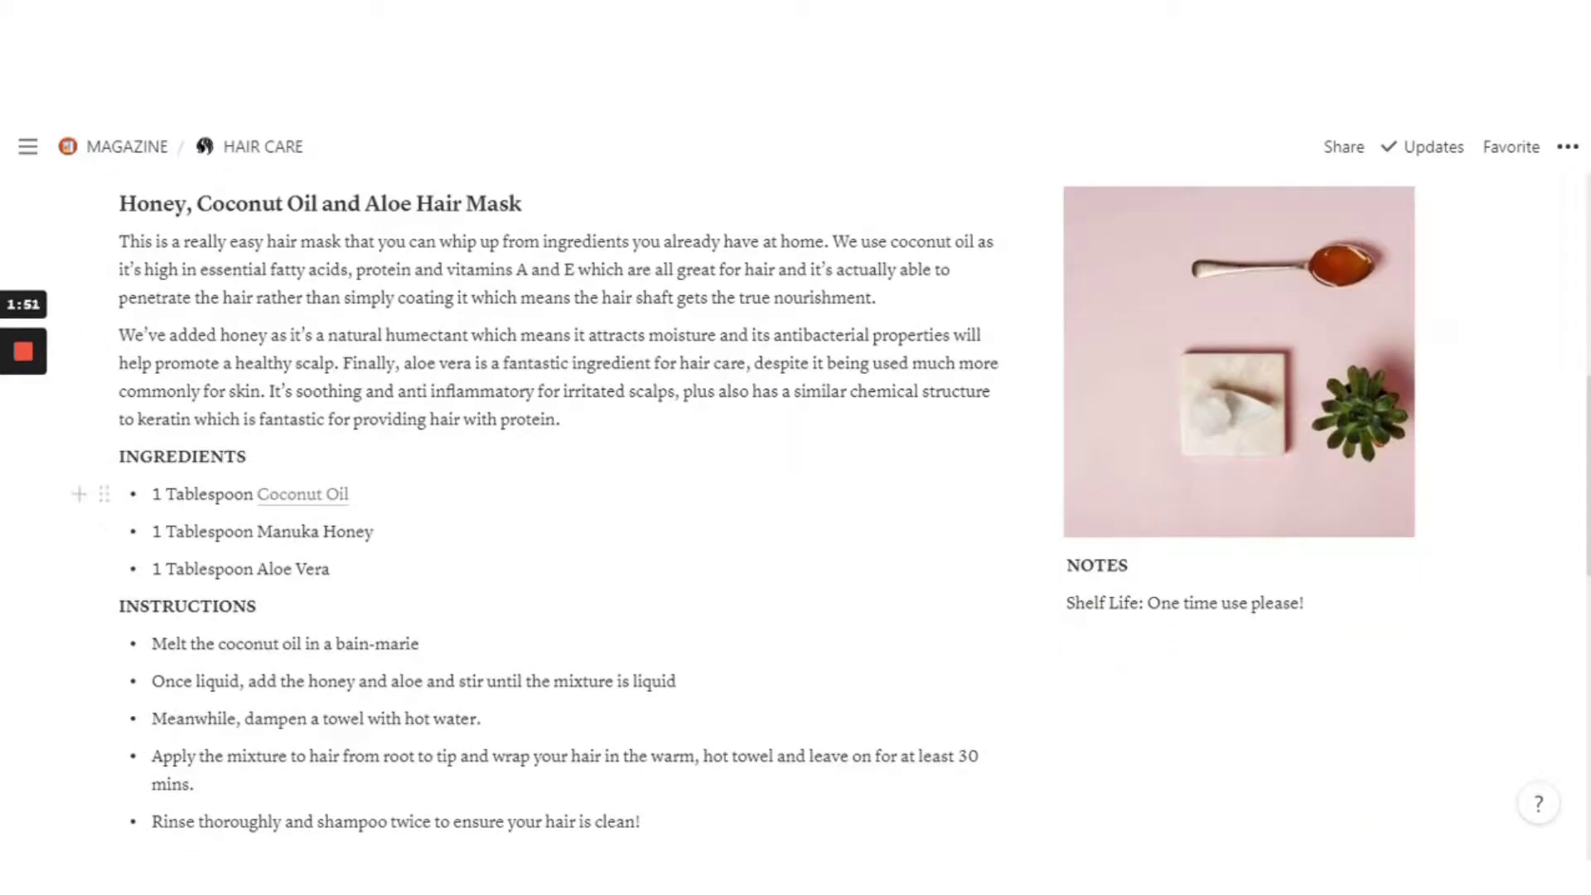
{"action": "left_click", "coordinate": [154, 494]}
{"action": "left_click_drag", "start_coordinate": [257, 531], "coordinate": [374, 531]}
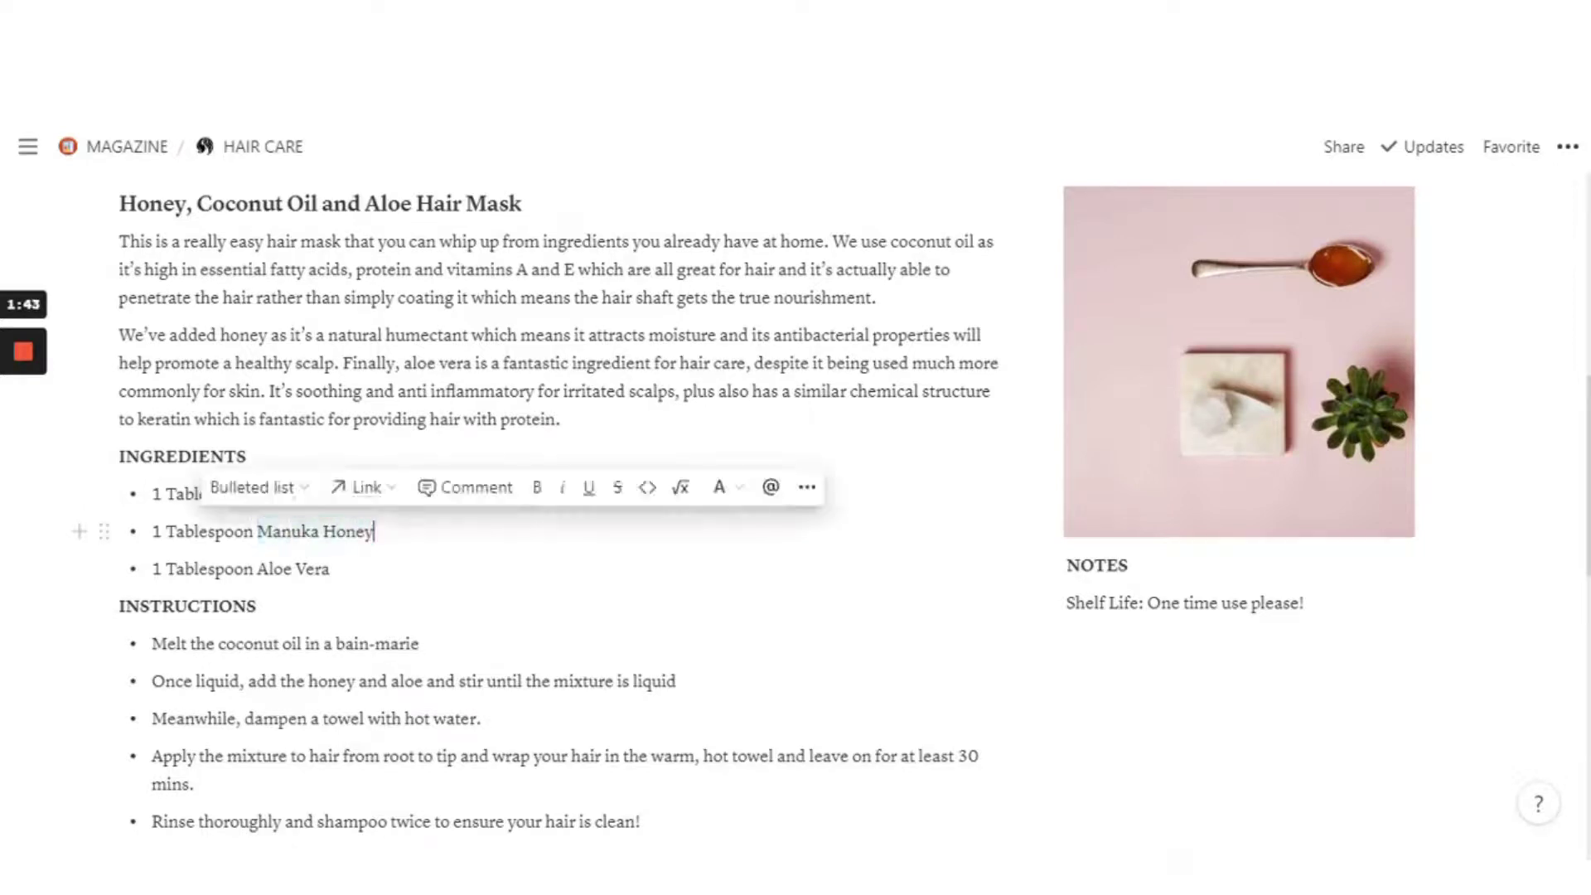
{"action": "left_click", "coordinate": [249, 569]}
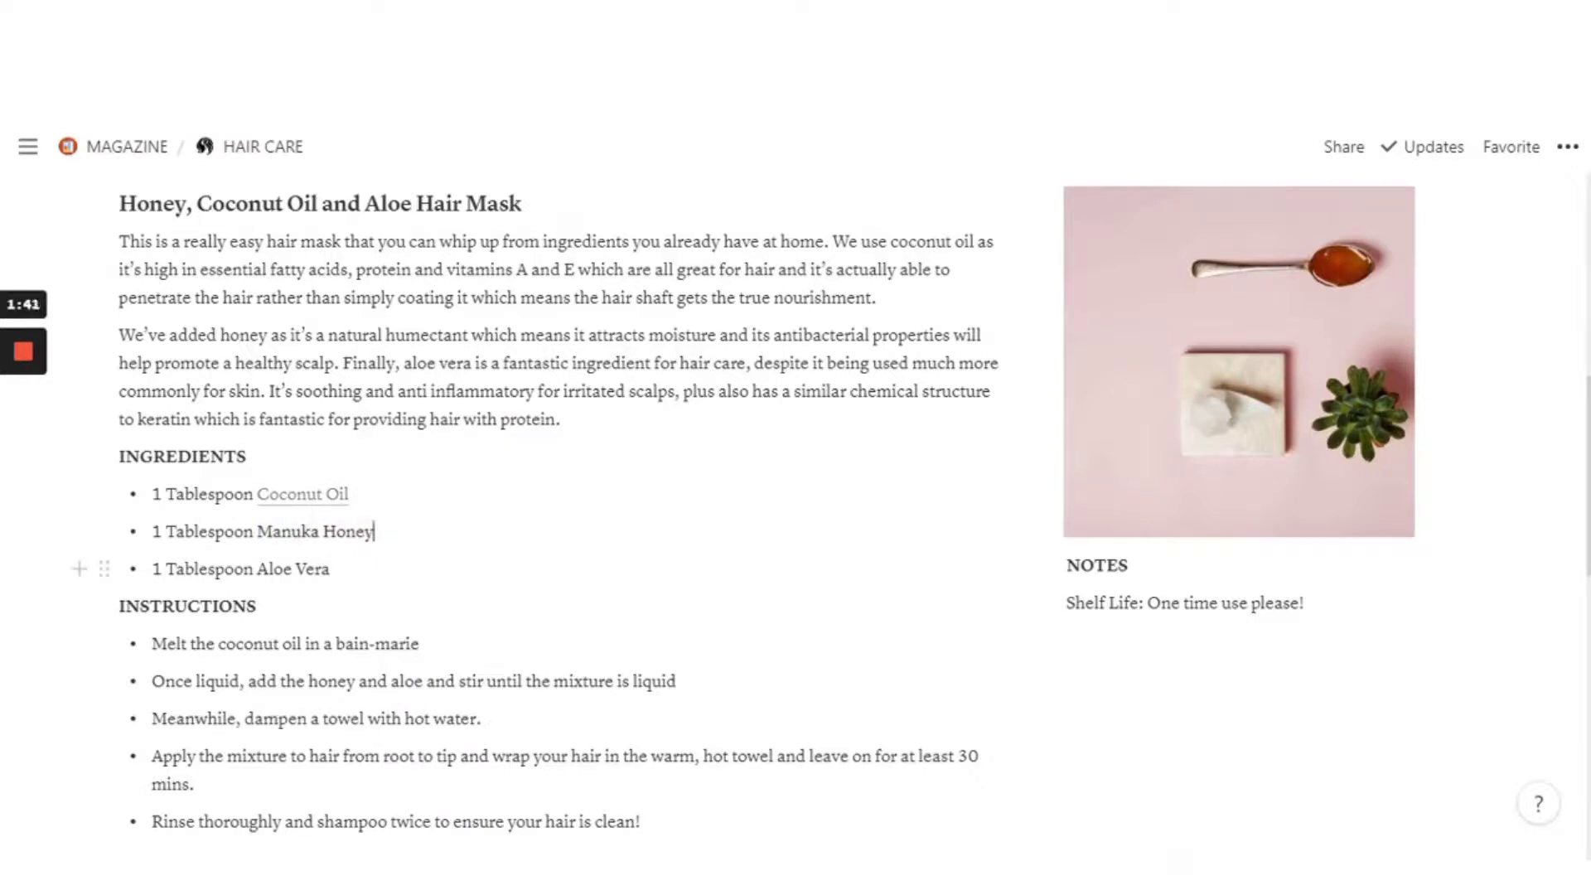
{"action": "left_click_drag", "start_coordinate": [151, 568], "coordinate": [331, 570]}
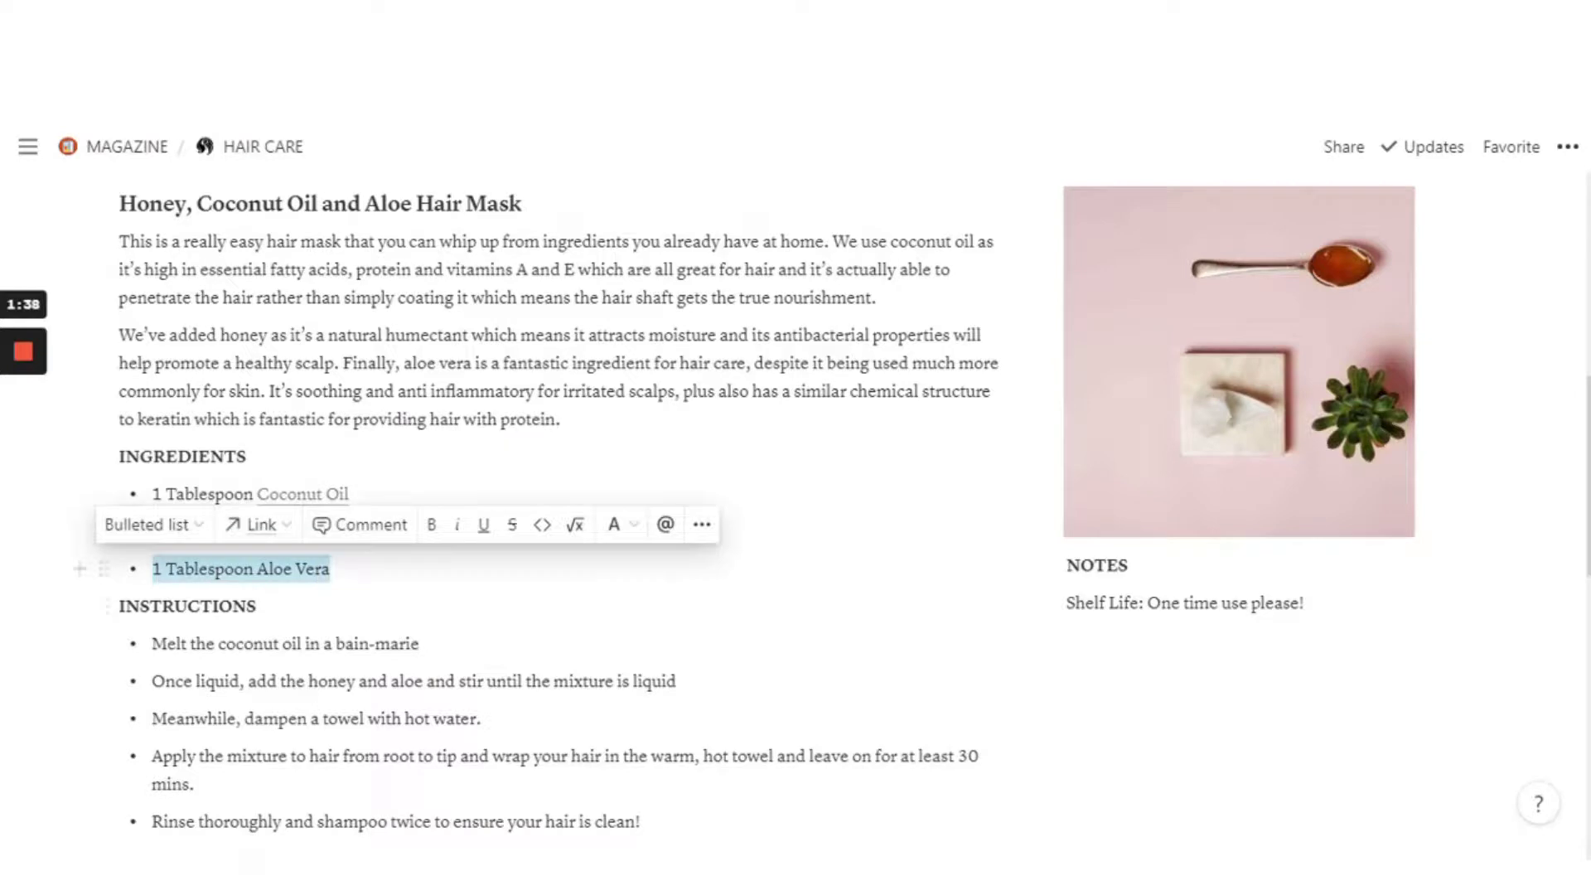
{"action": "left_click", "coordinate": [245, 568]}
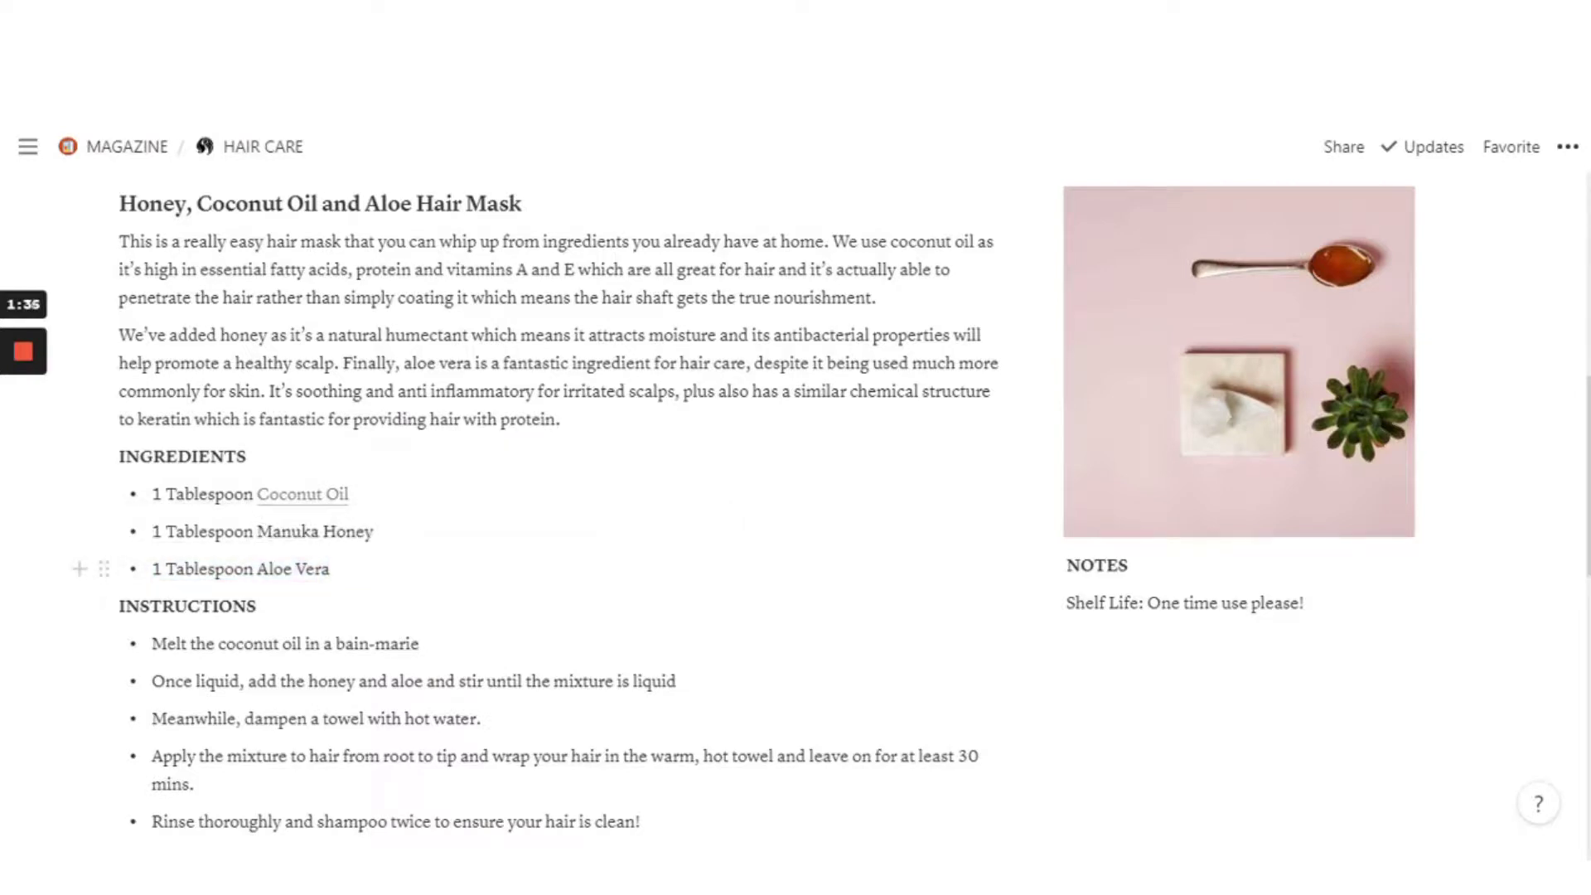
{"action": "scroll", "coordinate": [563, 497], "scroll_direction": "down", "scroll_amount": 2}
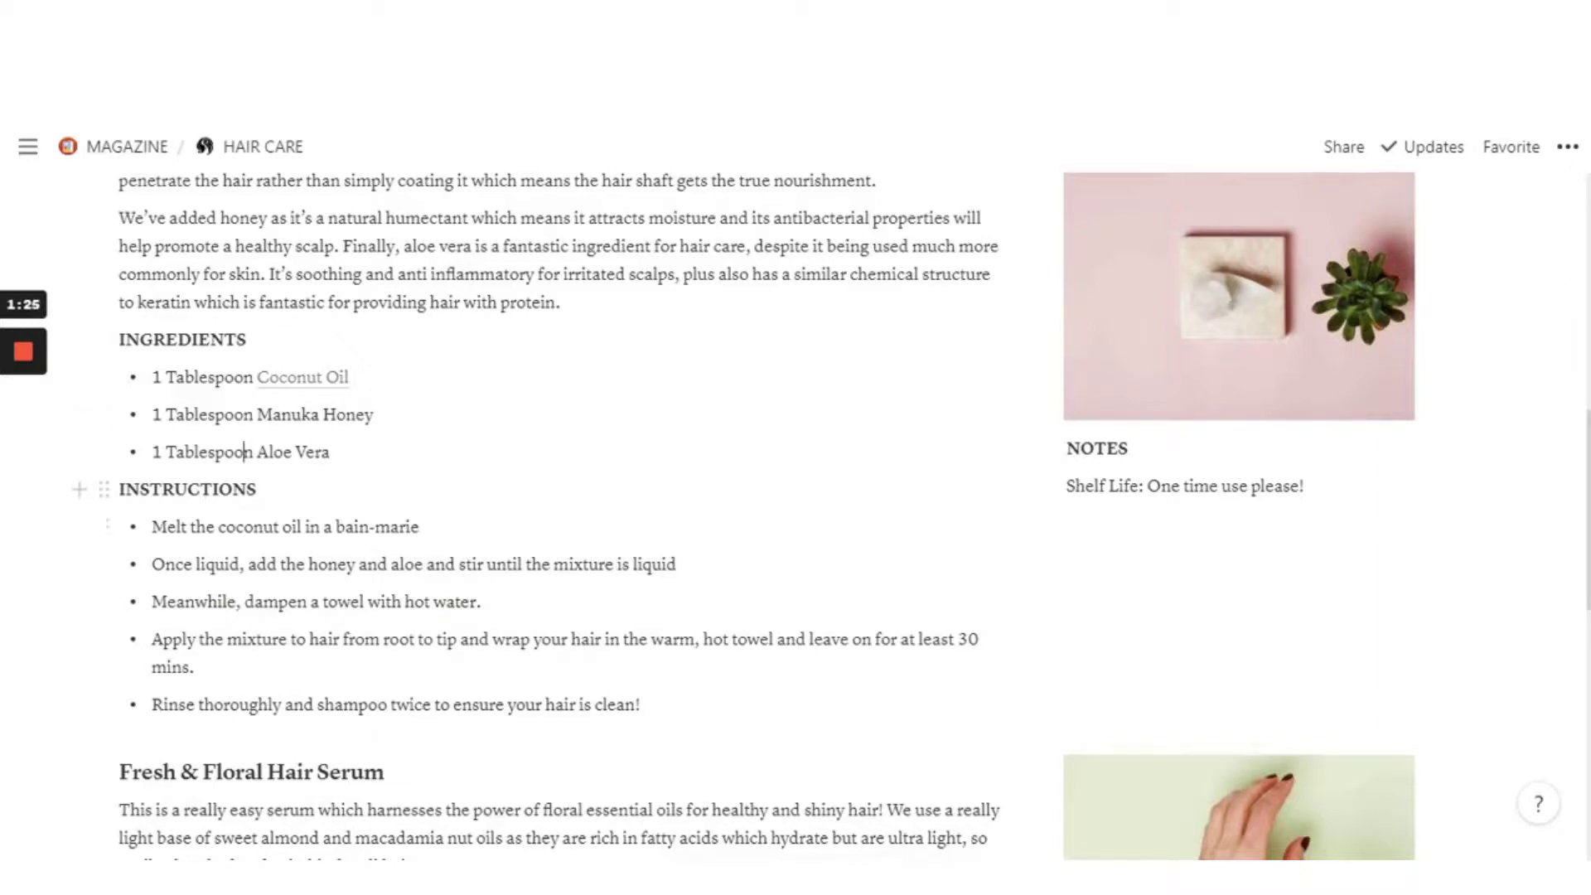
Open the Amazon India site in a new browser tab
{"action": "key", "text": "ctrl+t"}
{"action": "type", "text": "a"}
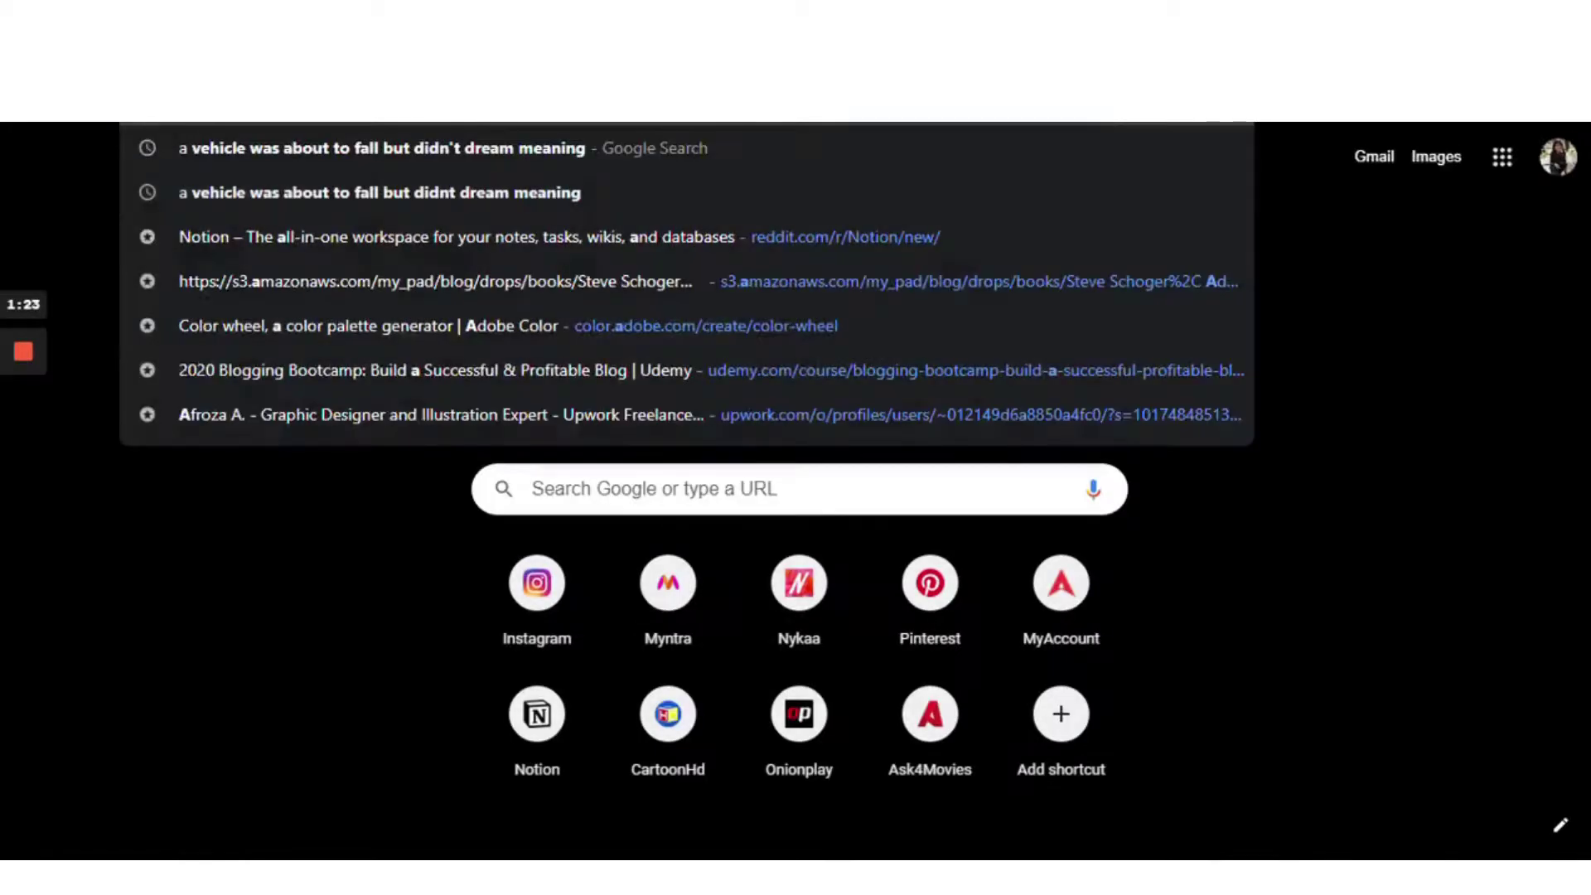
{"action": "type", "text": "m"}
{"action": "key", "text": "Return"}
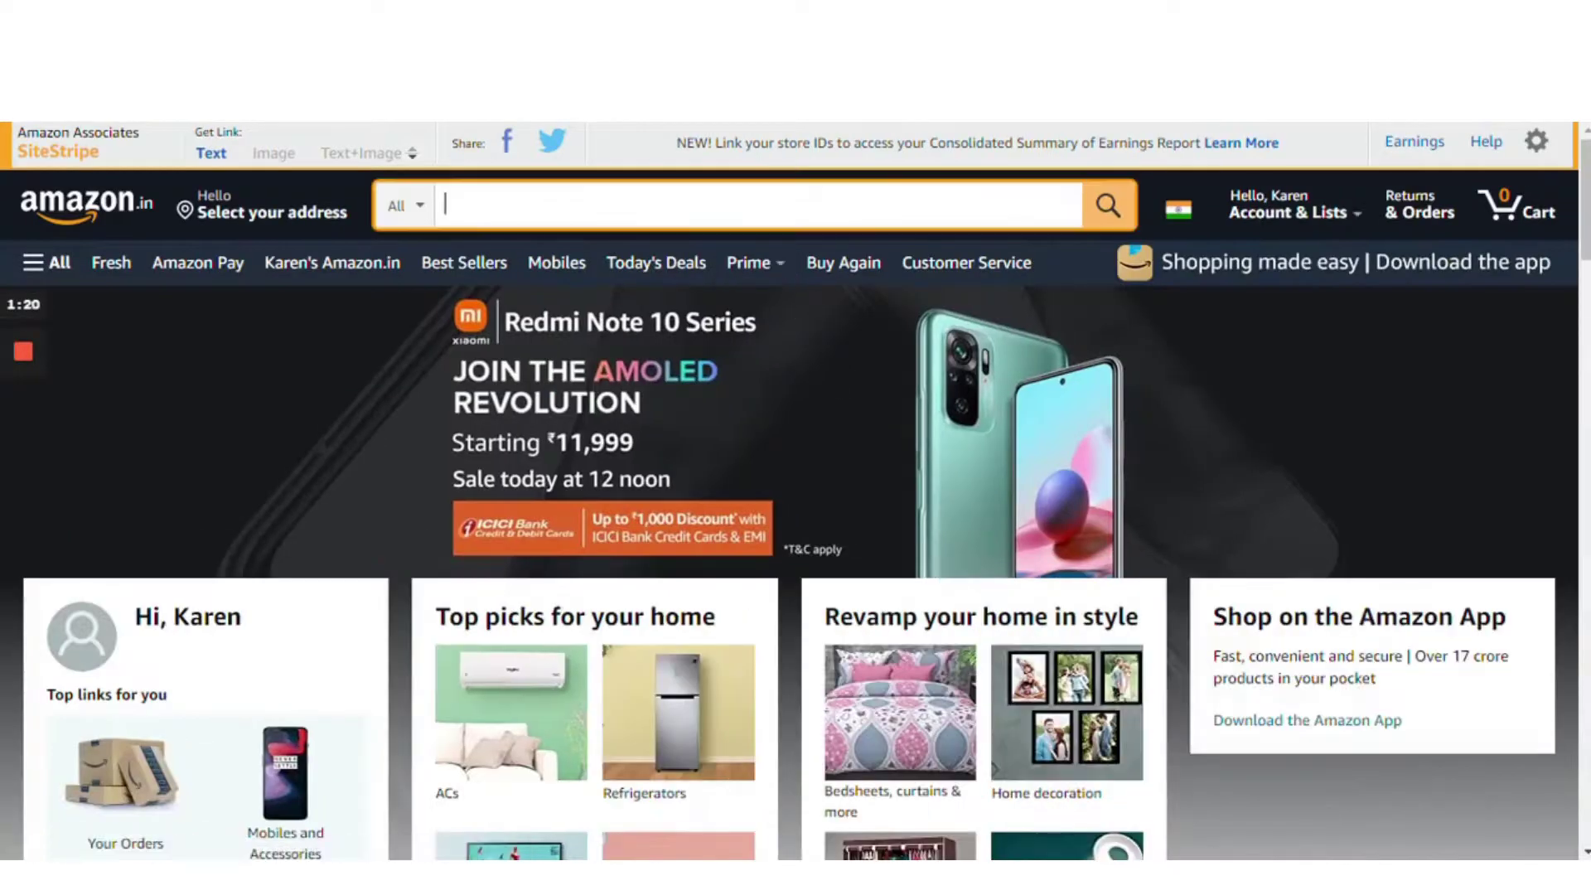
Search Amazon for "aleo vera"
{"action": "type", "text": "ale"}
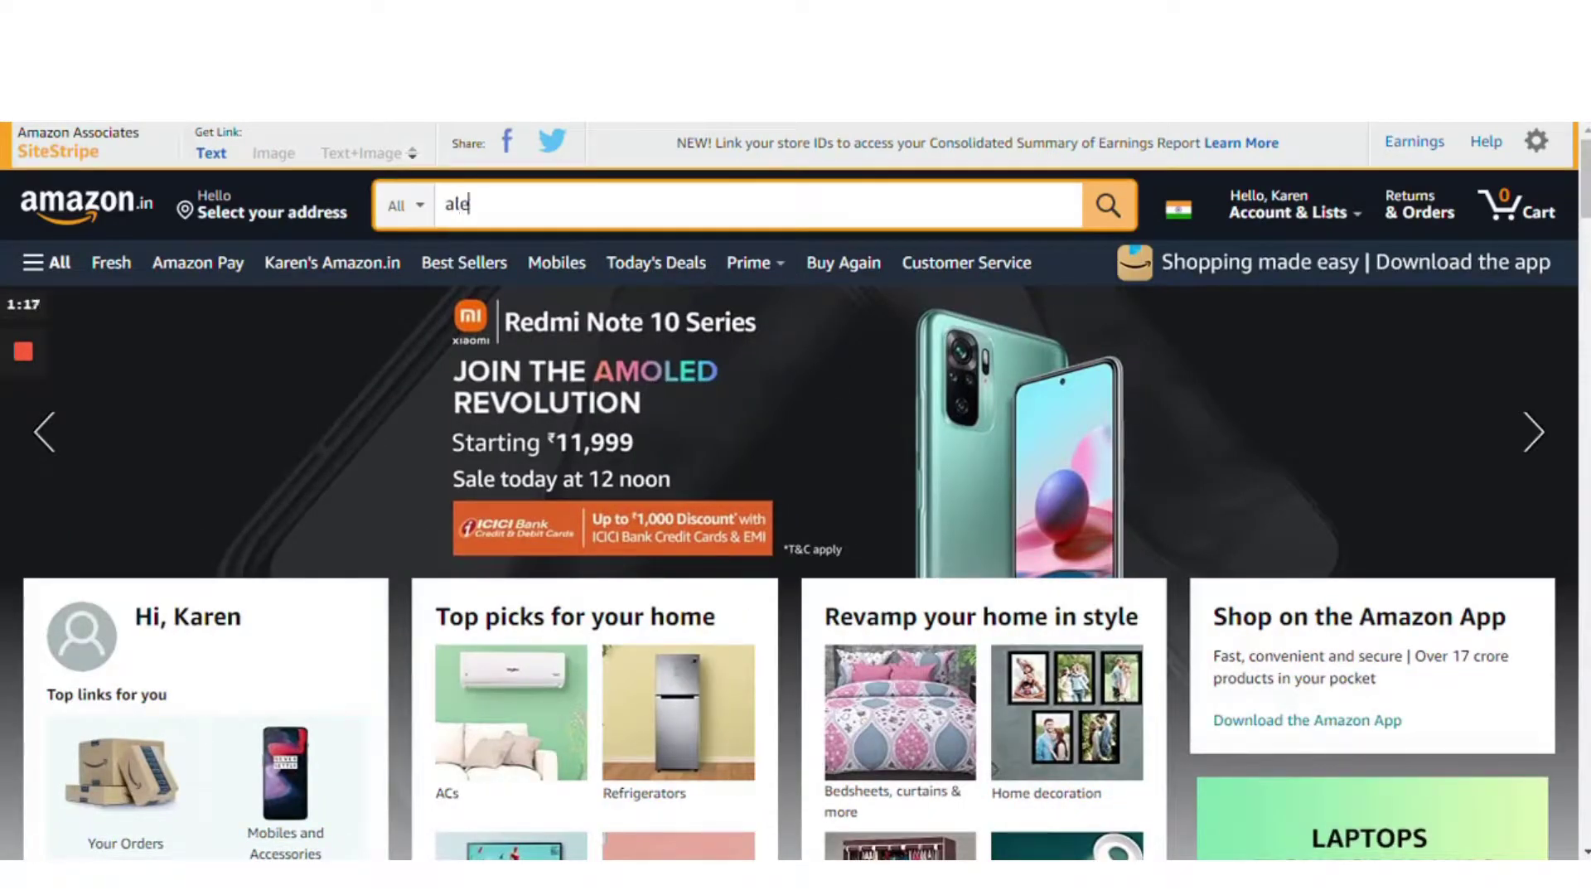
{"action": "type", "text": "o ver"}
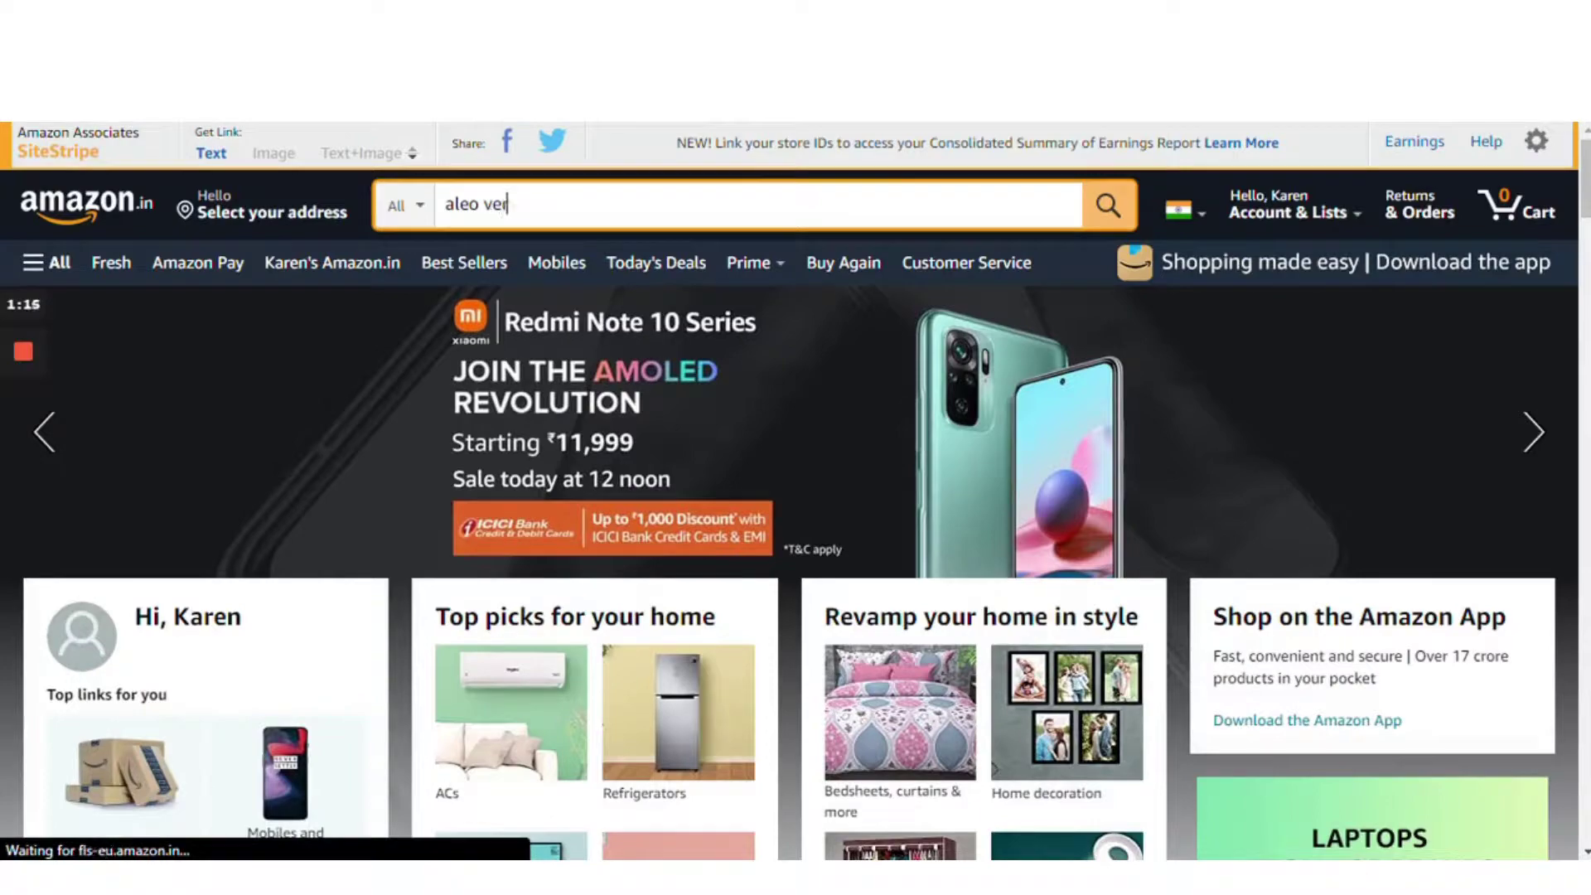
{"action": "type", "text": "a"}
{"action": "key", "text": "Return"}
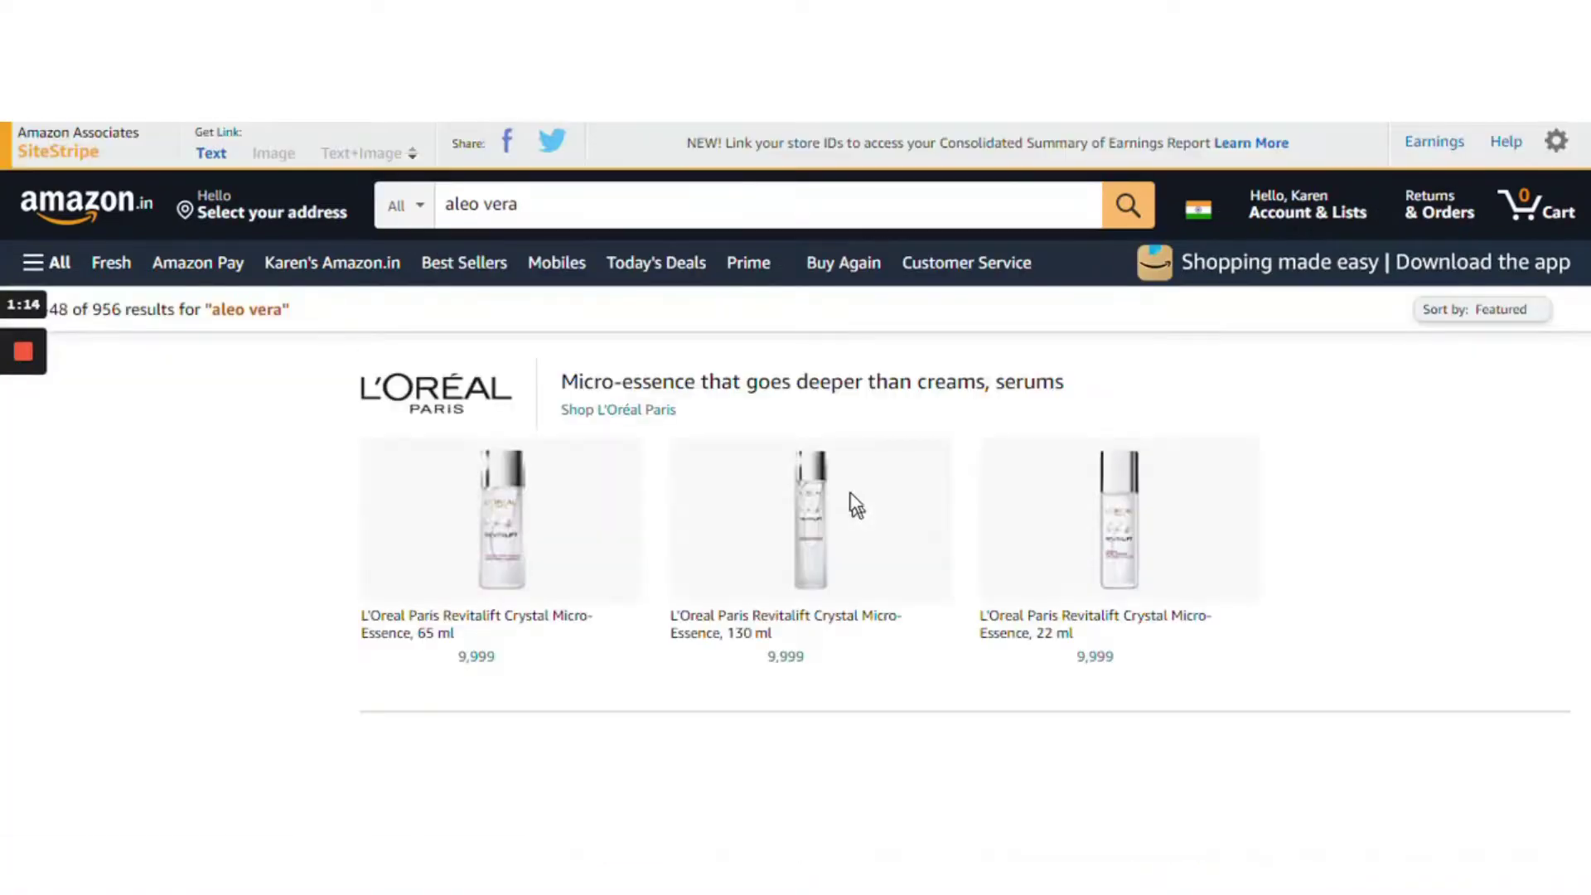
Open the Vasu Aloe Vera Gel – (Pack of 2) product page from the search results and copy its link
{"action": "scroll", "coordinate": [810, 431], "scroll_direction": "down", "scroll_amount": 5}
{"action": "scroll", "coordinate": [809, 409], "scroll_direction": "down", "scroll_amount": 2}
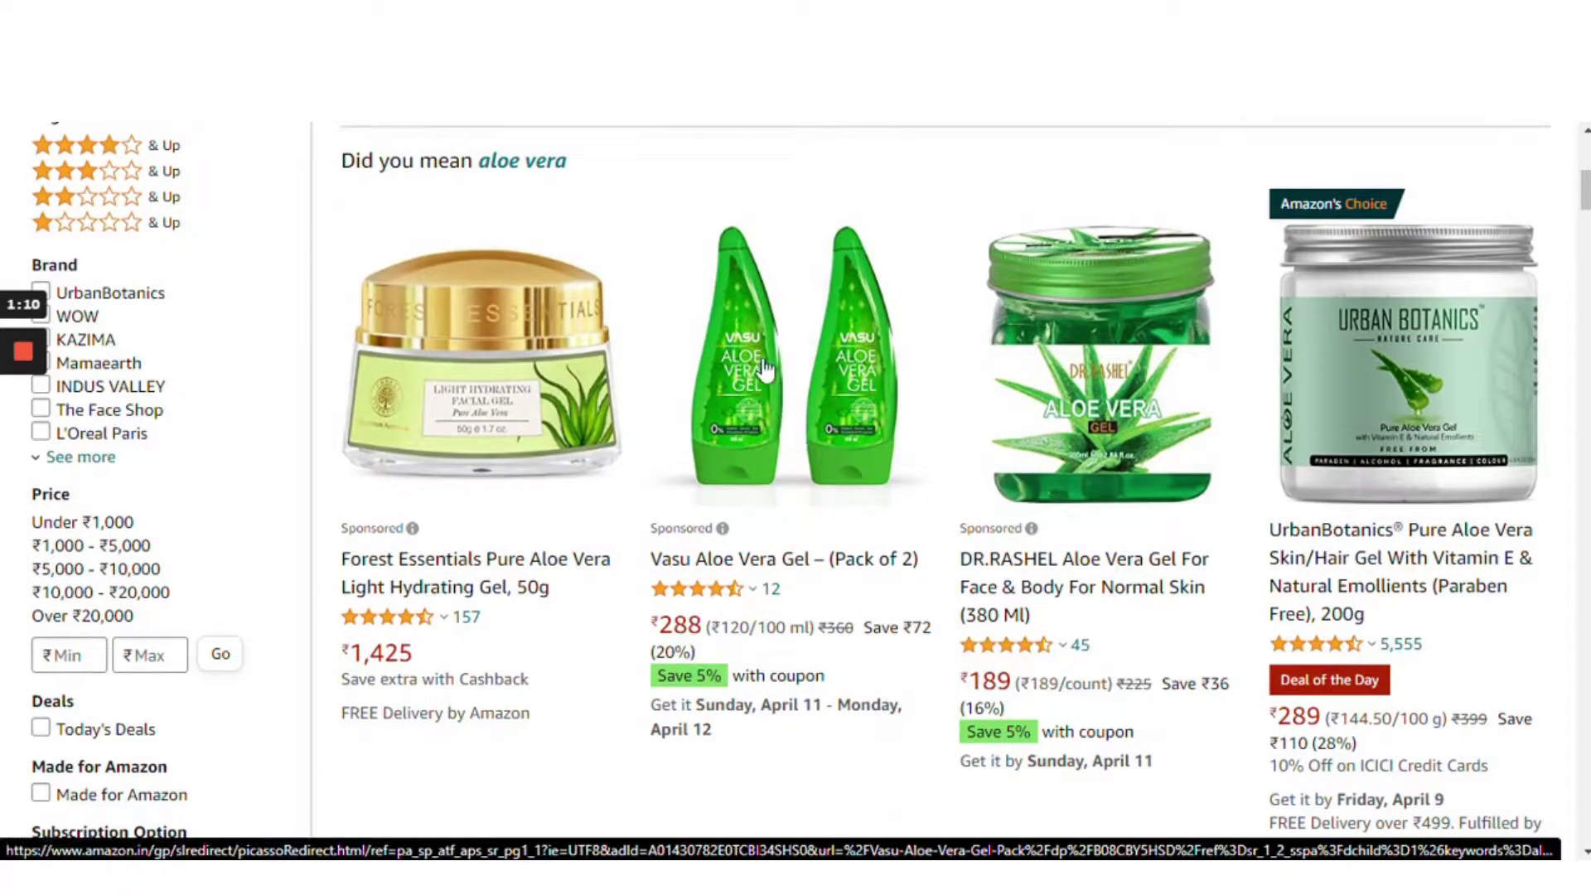
{"action": "left_click", "coordinate": [786, 393]}
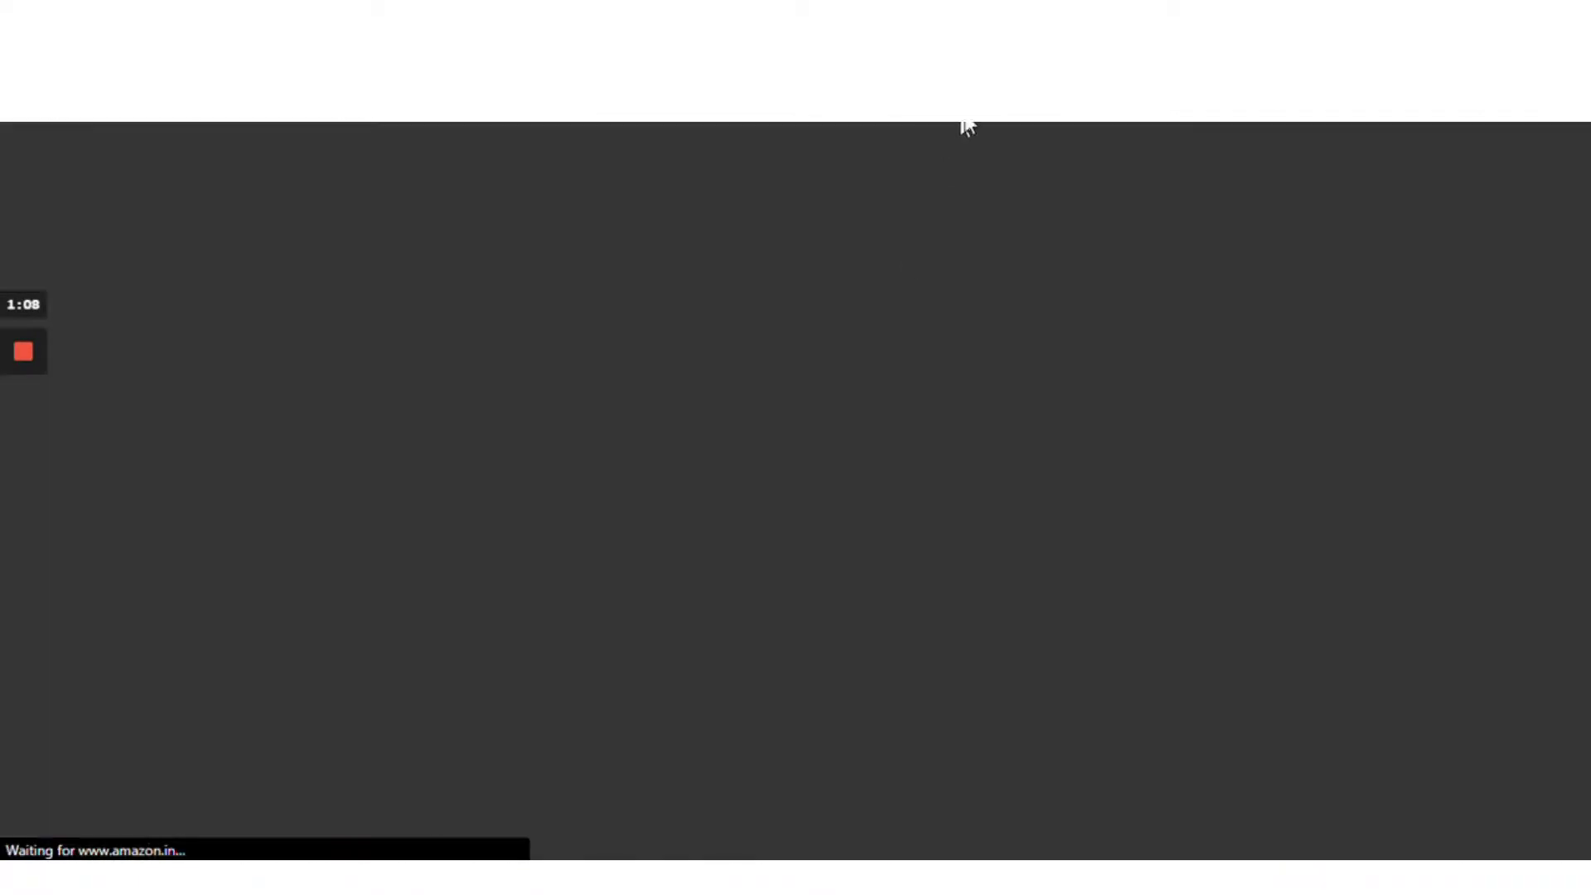
{"action": "scroll", "coordinate": [903, 486], "scroll_direction": "down", "scroll_amount": 2}
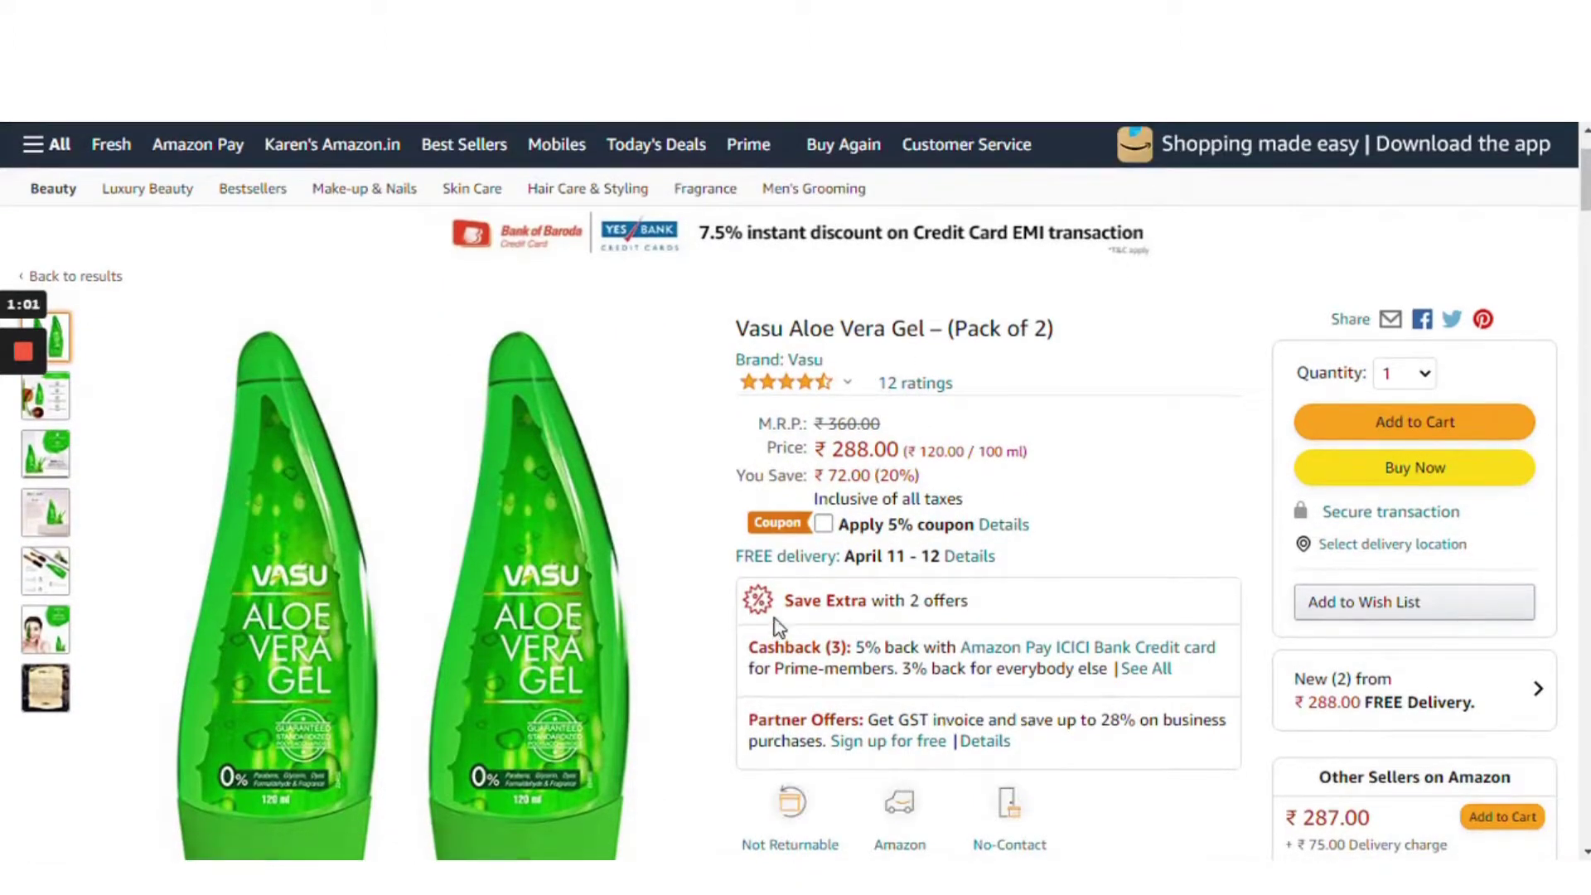
{"action": "scroll", "coordinate": [778, 627], "scroll_direction": "up", "scroll_amount": 2}
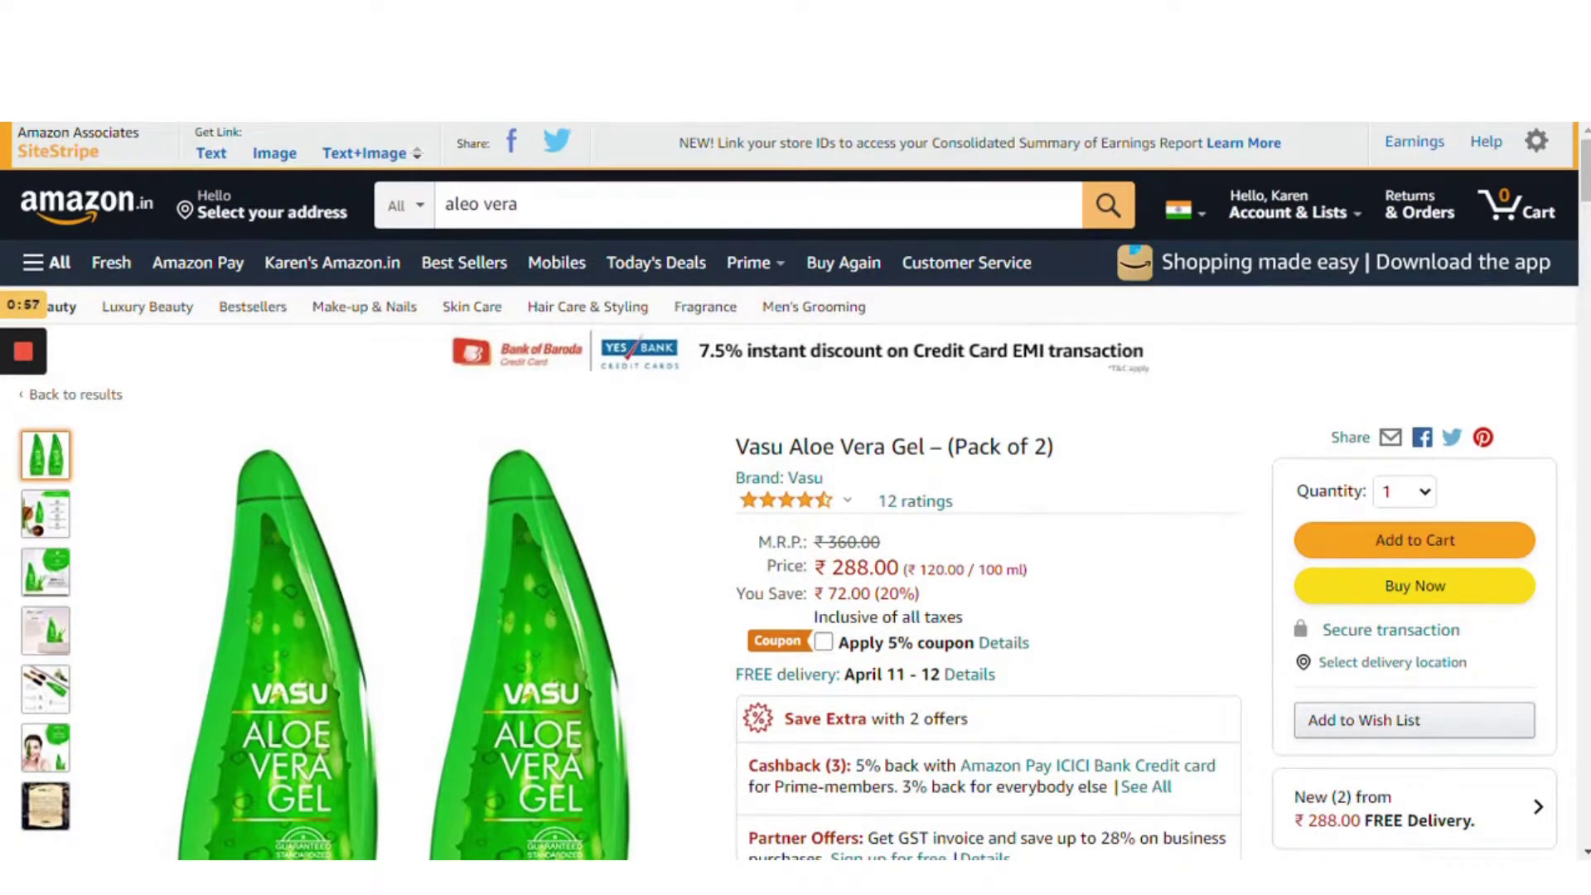
Return to the HAIR CARE page in Notion and link the words "Aloe Vera" in the mask's ingredients to the copied Amazon product address
{"action": "key", "text": "ctrl+Tab"}
{"action": "left_click", "coordinate": [259, 489]}
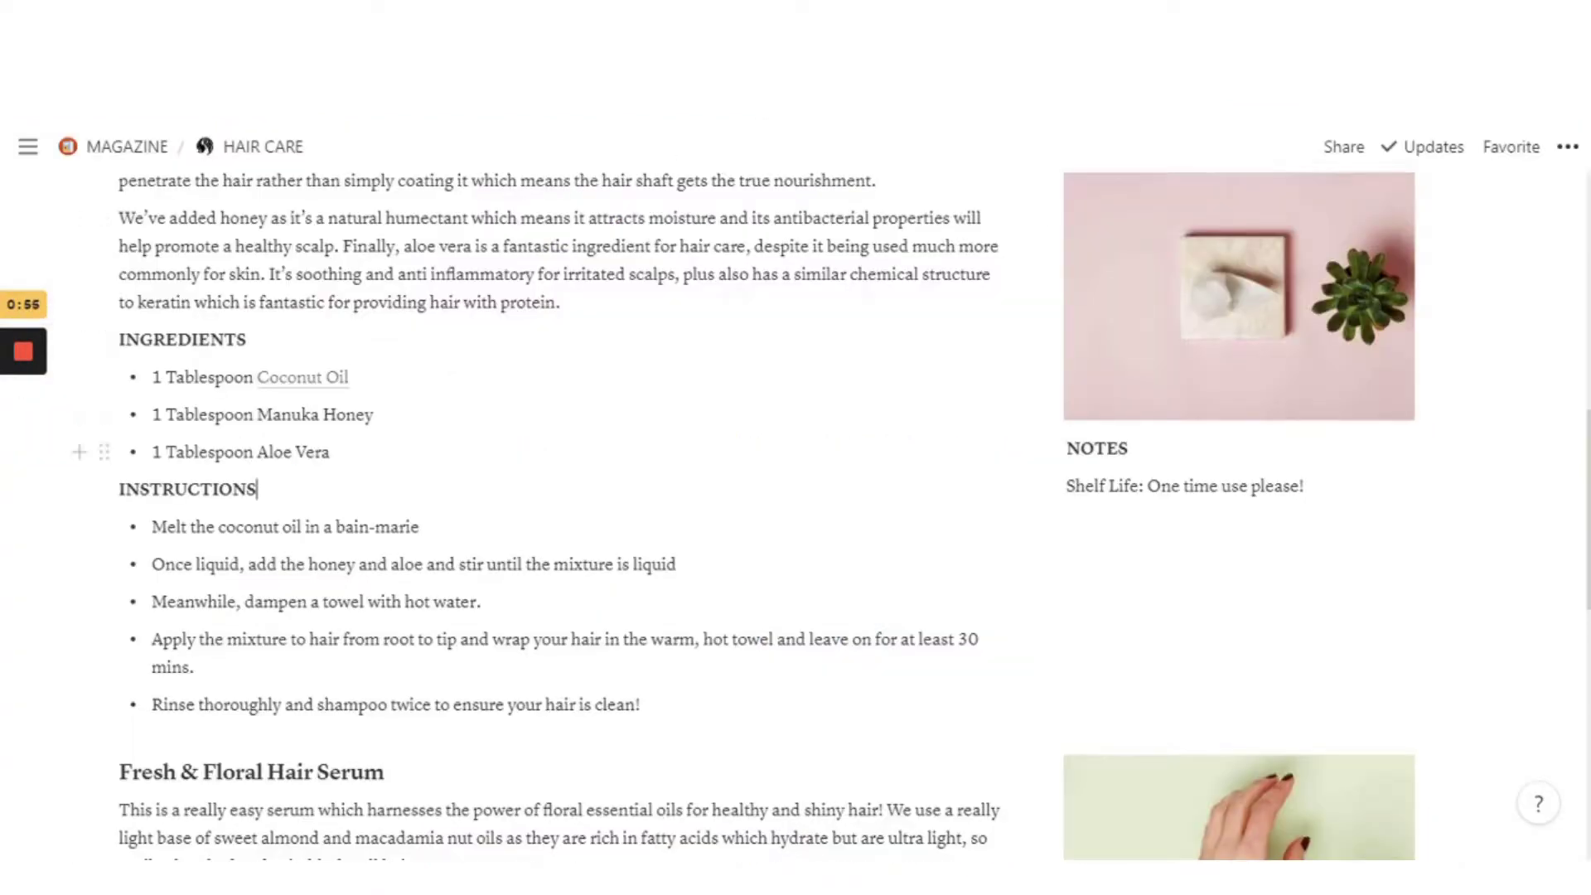
{"action": "left_click_drag", "start_coordinate": [257, 452], "coordinate": [330, 452]}
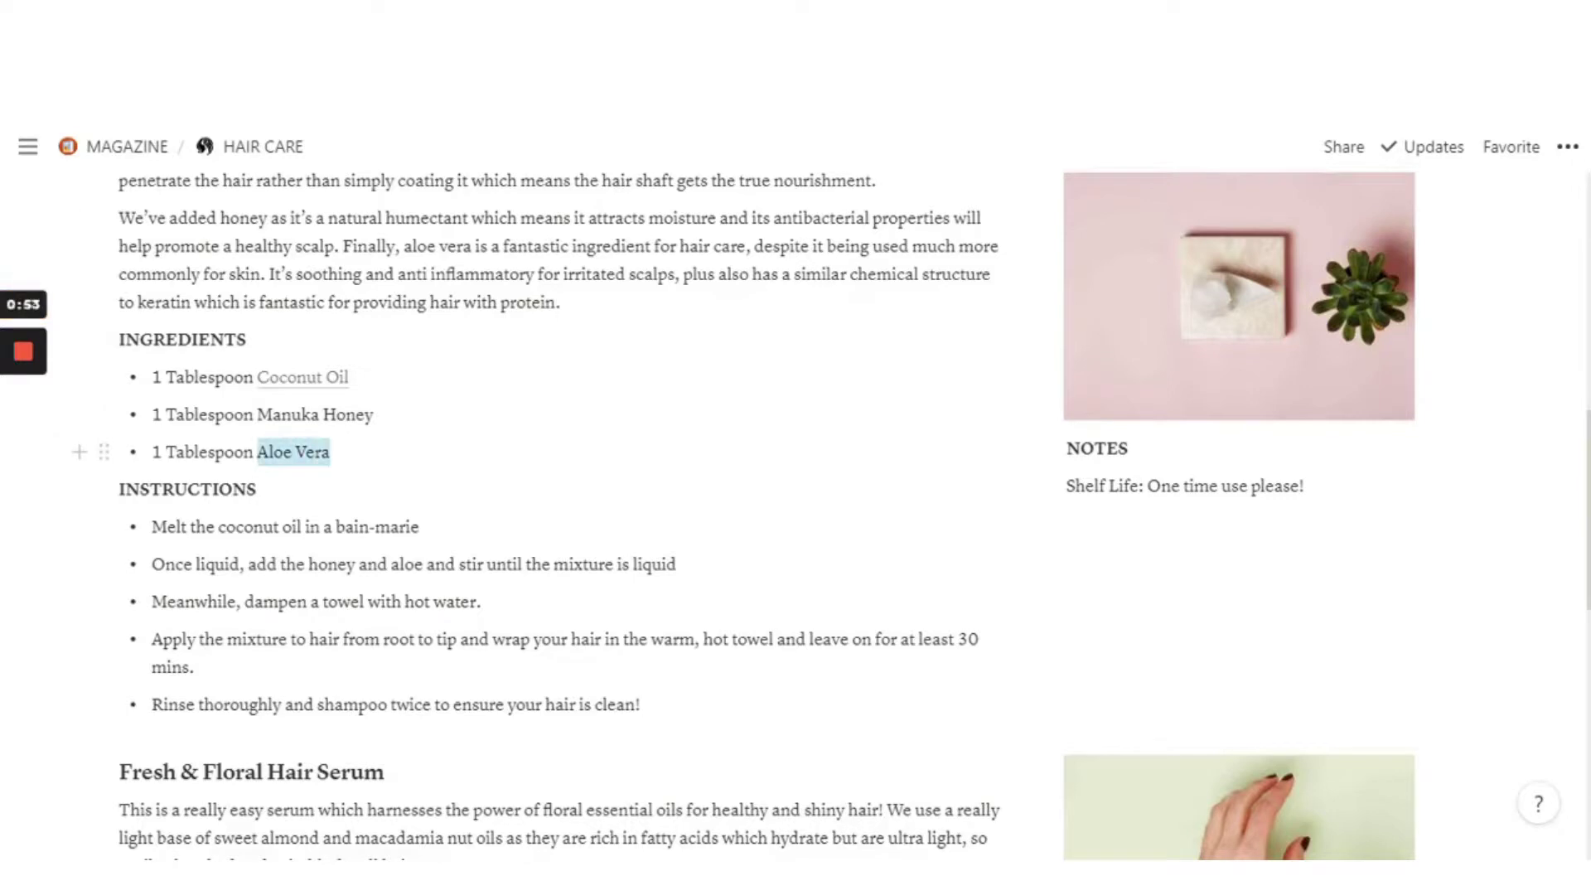
{"action": "left_click", "coordinate": [366, 409]}
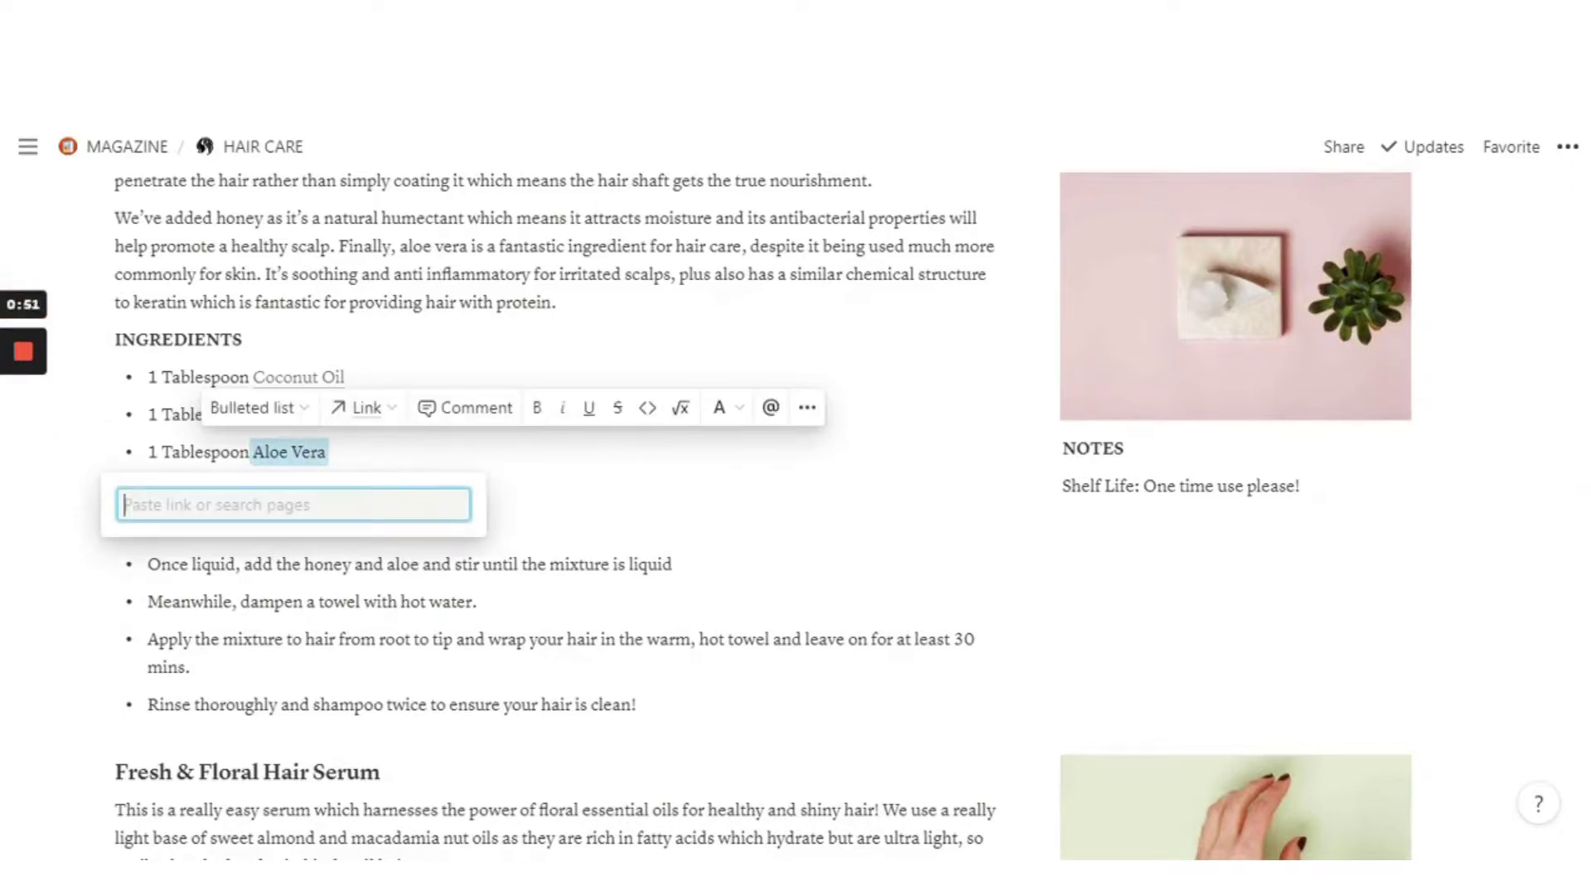
{"action": "key", "text": "ctrl+v"}
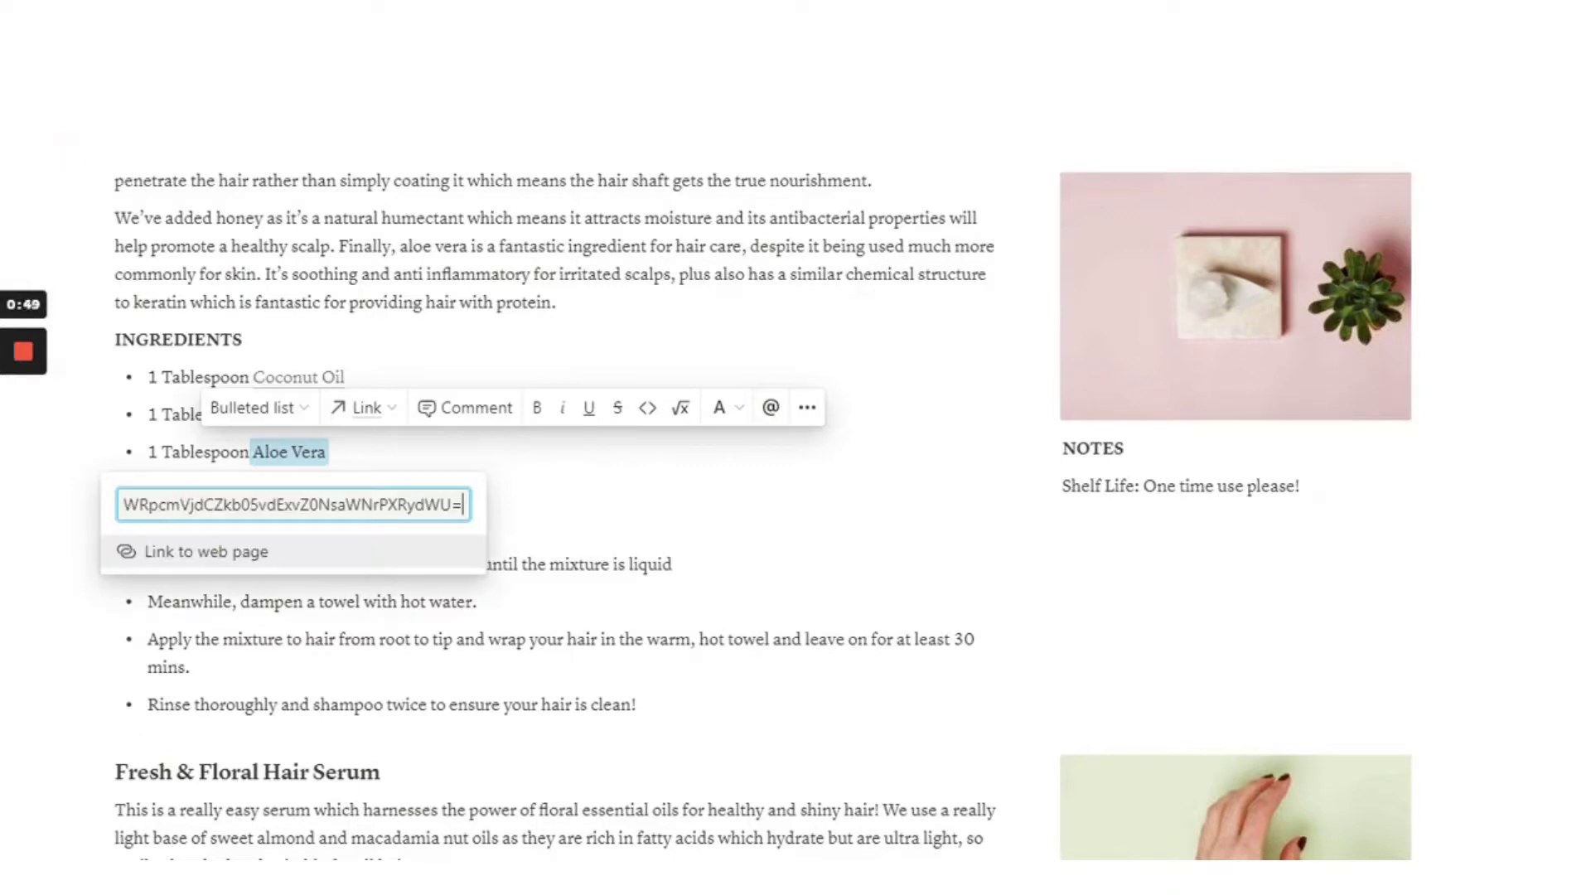
{"action": "left_click", "coordinate": [312, 556]}
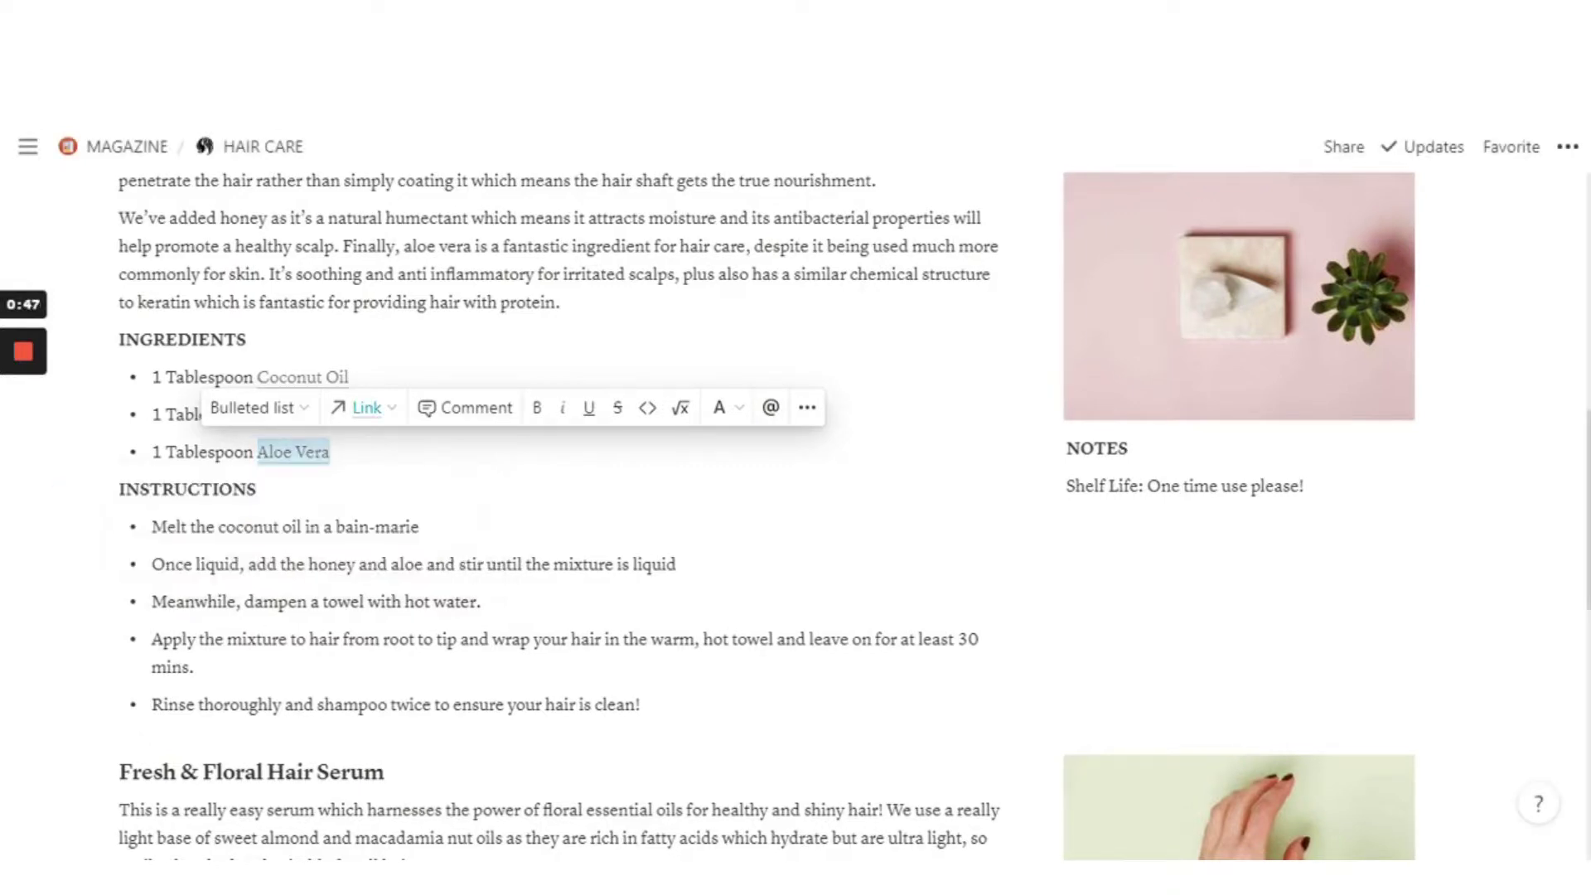
{"action": "left_click", "coordinate": [332, 453]}
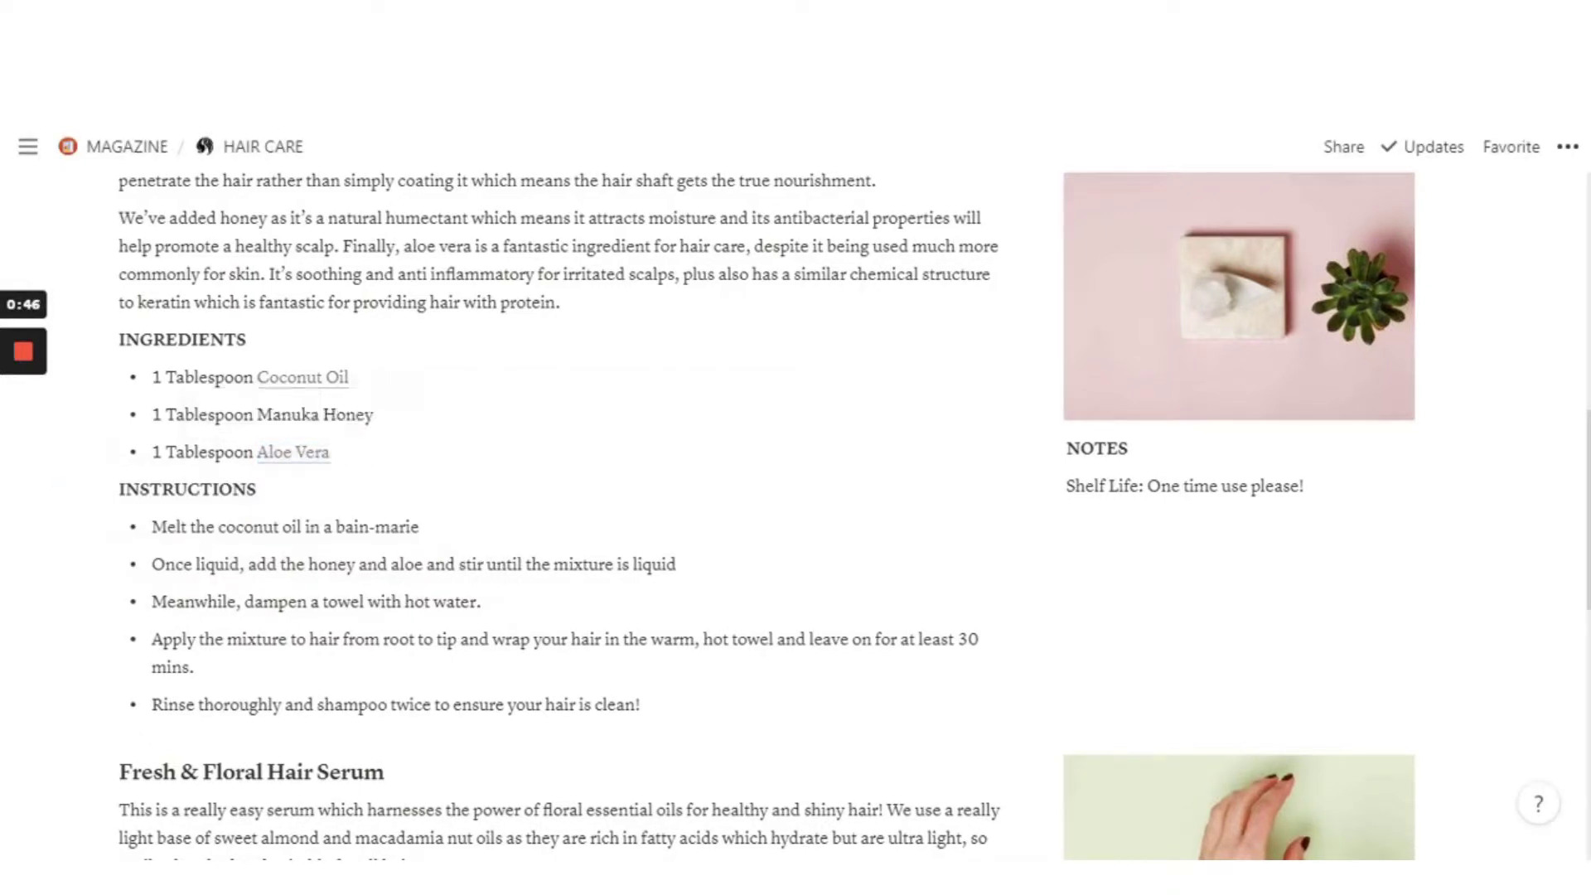
Test the Aloe Vera ingredient link and check the product title and price details on the Amazon page it opens
{"action": "left_click", "coordinate": [296, 458]}
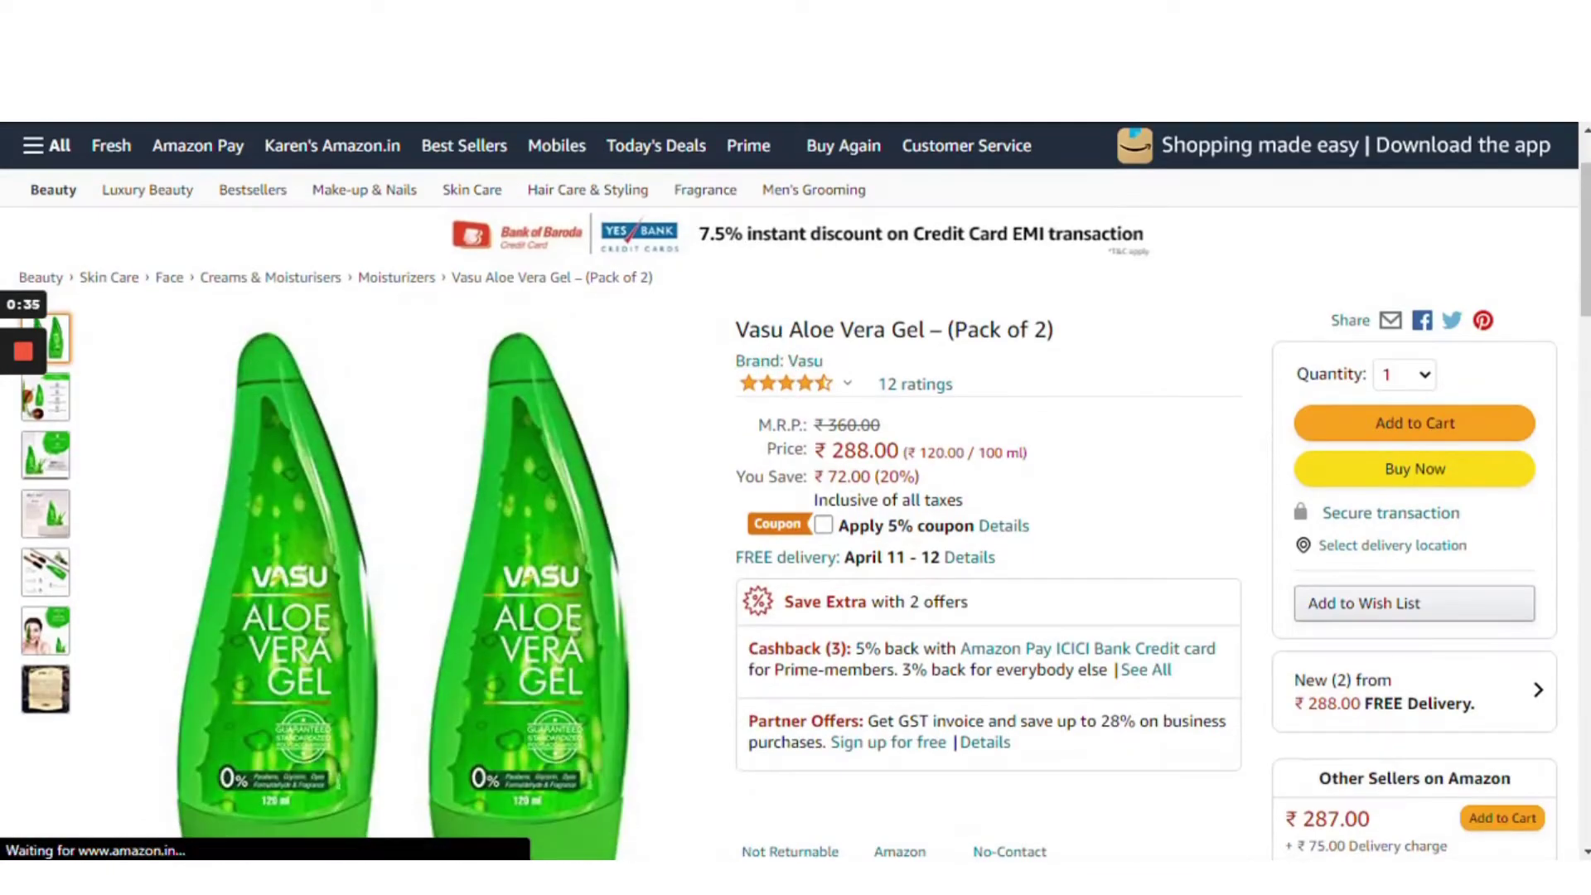
{"action": "left_click_drag", "start_coordinate": [735, 330], "coordinate": [1042, 331]}
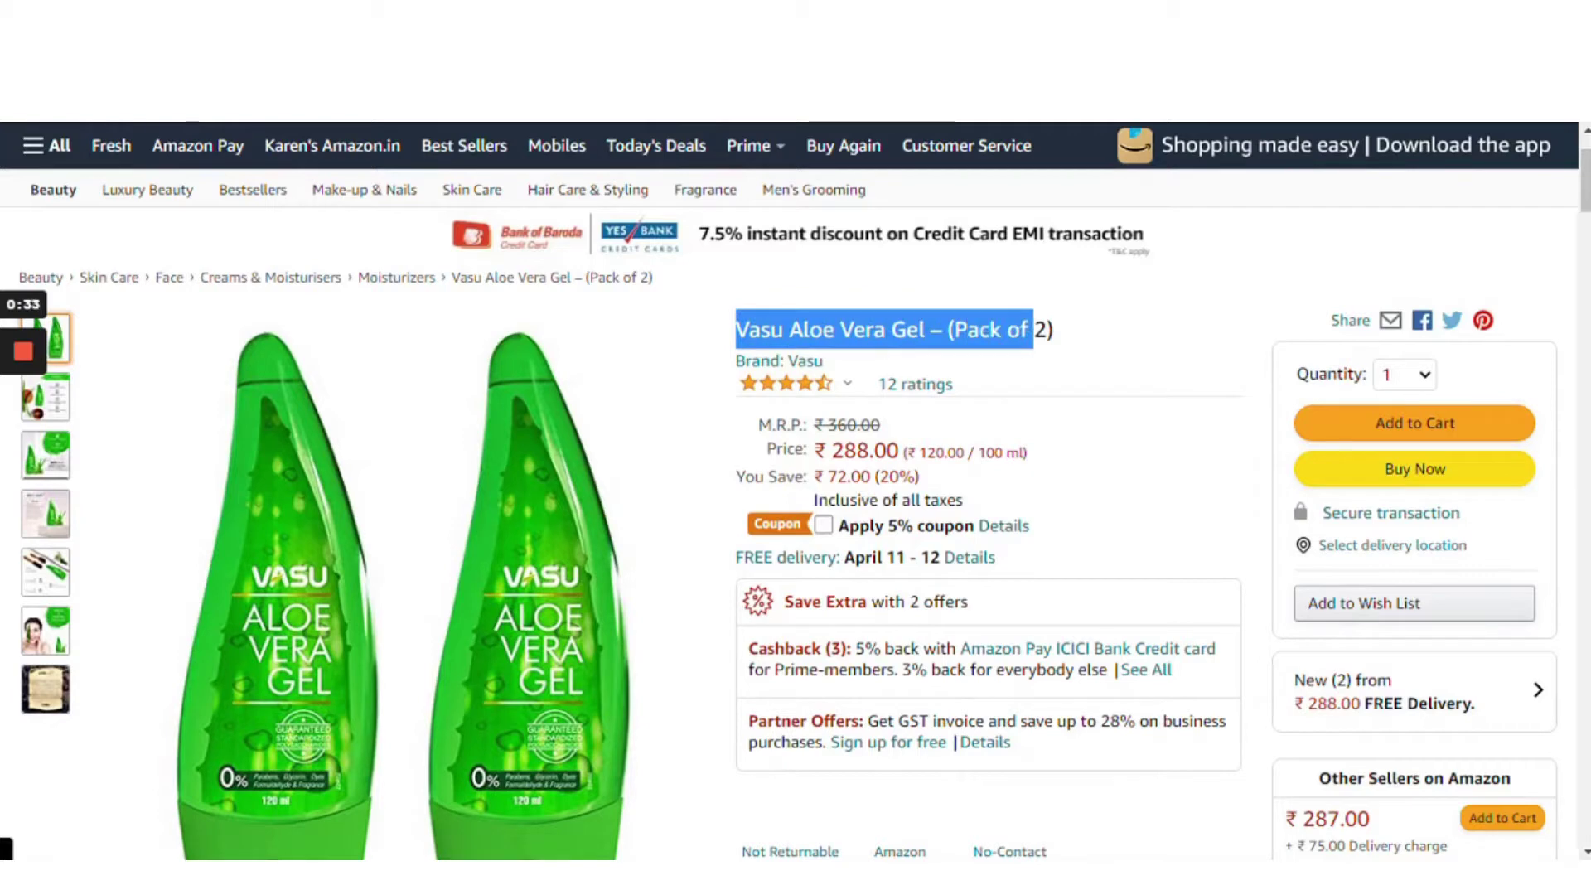
{"action": "left_click", "coordinate": [884, 370]}
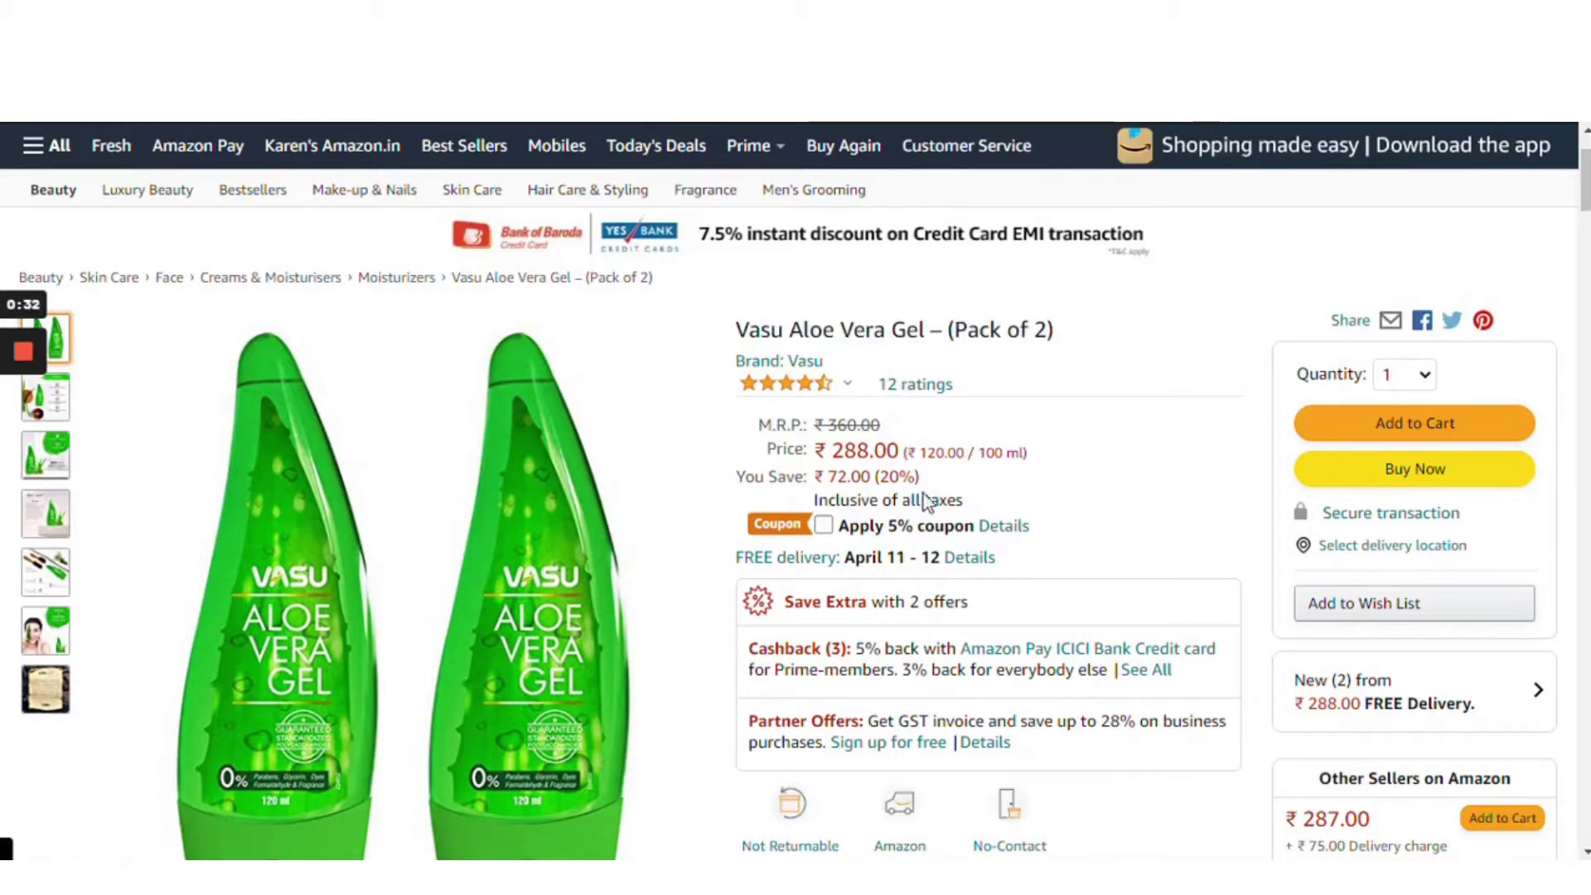
{"action": "scroll", "coordinate": [916, 500], "scroll_direction": "down", "scroll_amount": 3}
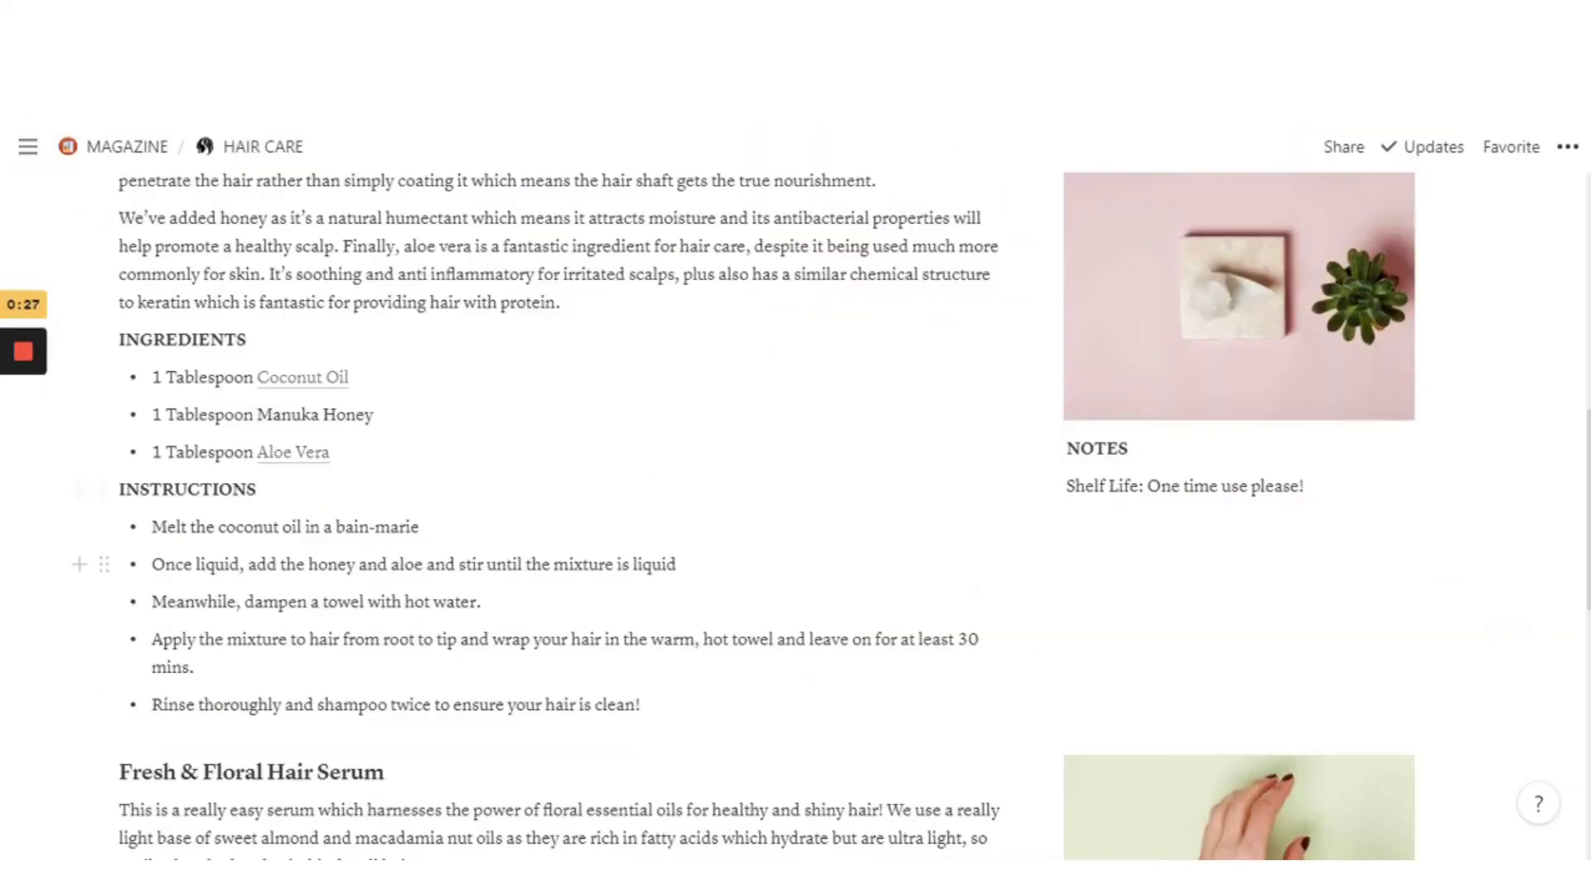
Review the HAIR CARE page from the linked mask ingredients down to the Fresh & Floral Hair Serum recipe
{"action": "scroll", "coordinate": [744, 515], "scroll_direction": "up", "scroll_amount": 3}
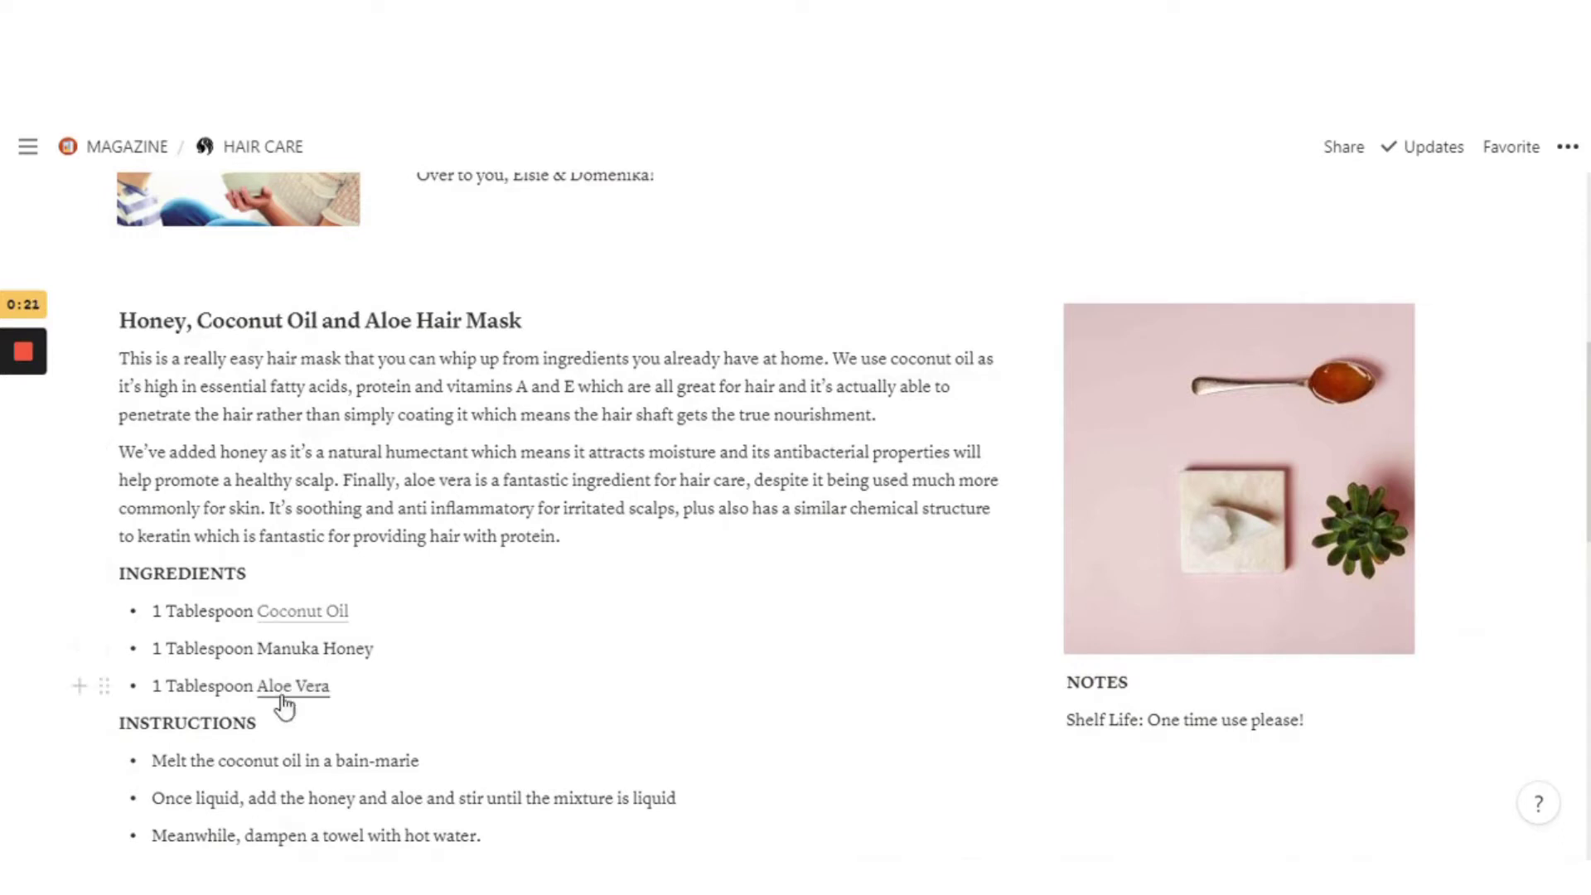
{"action": "scroll", "coordinate": [298, 454], "scroll_direction": "down", "scroll_amount": 2}
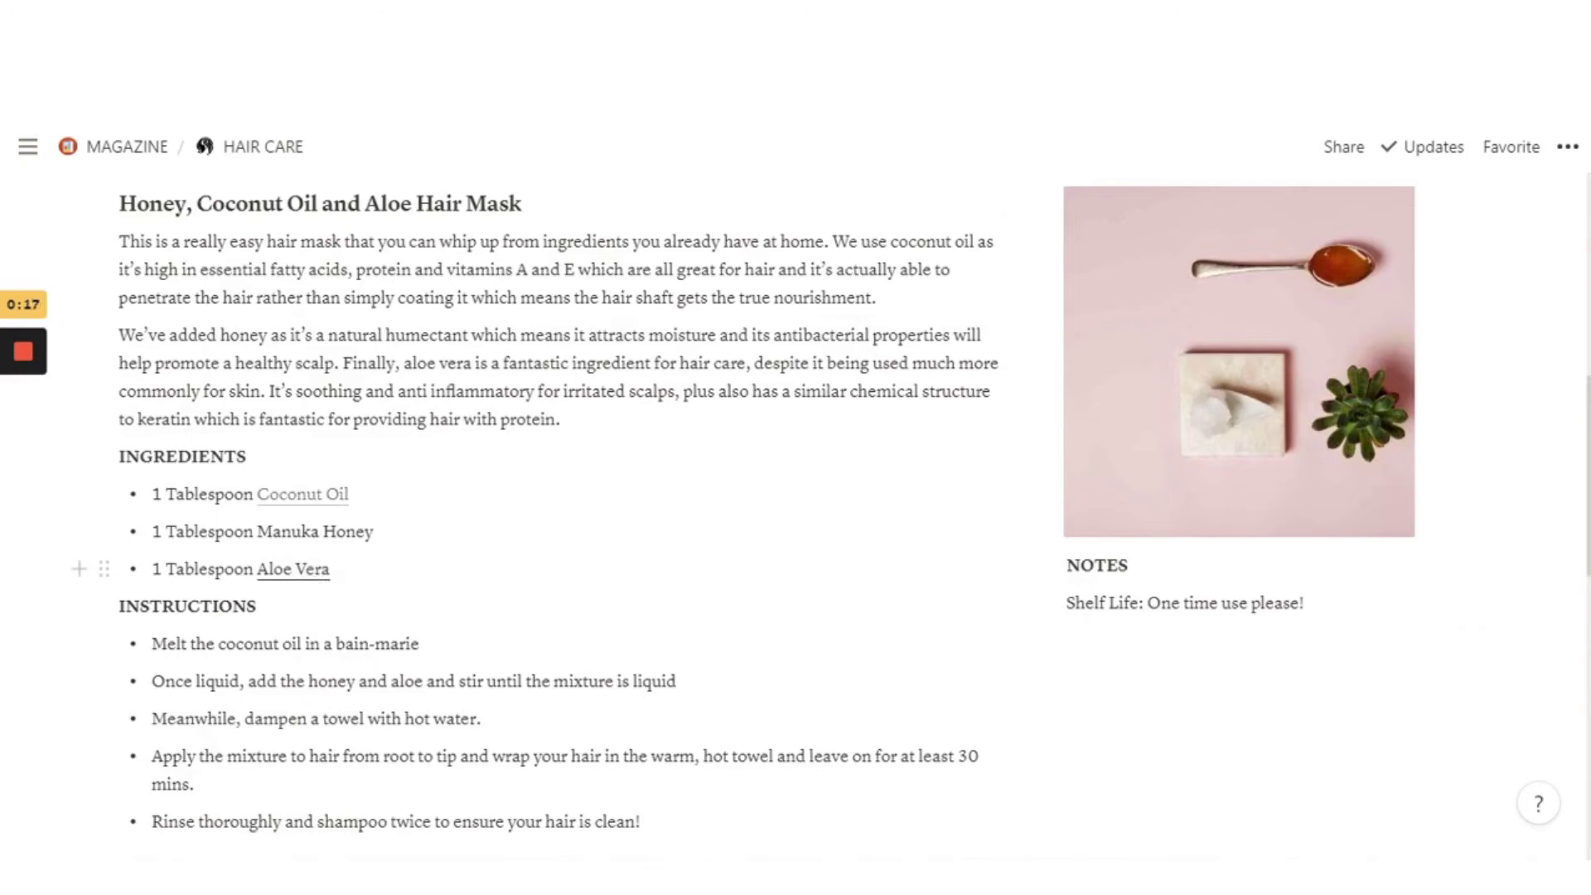
{"action": "scroll", "coordinate": [305, 582], "scroll_direction": "down", "scroll_amount": 3}
{"action": "scroll", "coordinate": [331, 580], "scroll_direction": "down", "scroll_amount": 3}
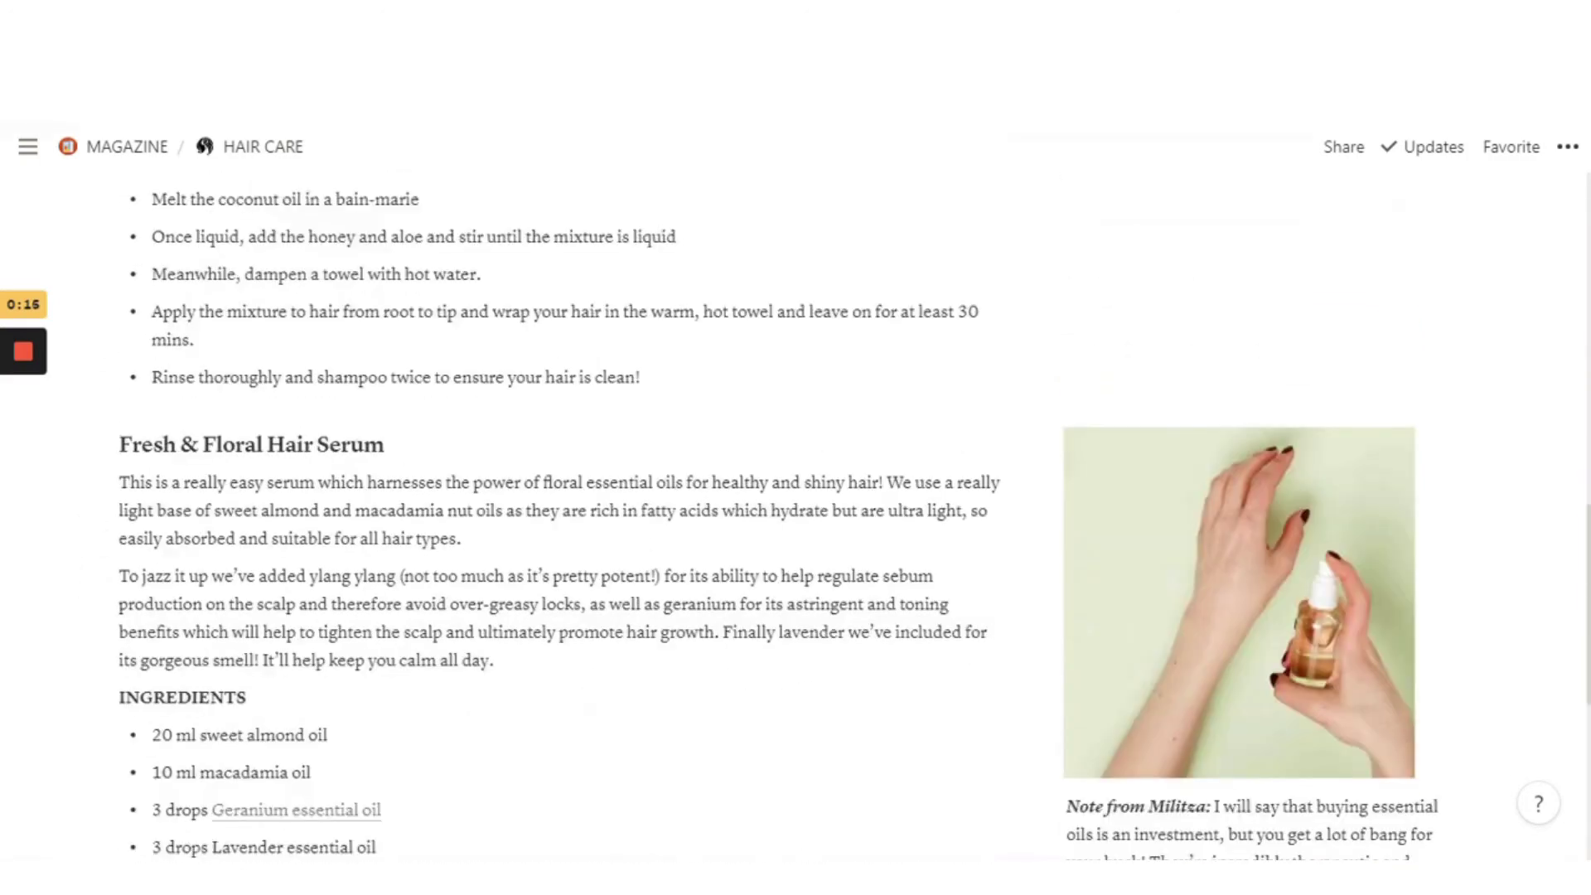
{"action": "scroll", "coordinate": [331, 580], "scroll_direction": "up", "scroll_amount": 2}
{"action": "mouse_move", "coordinate": [23, 358]}
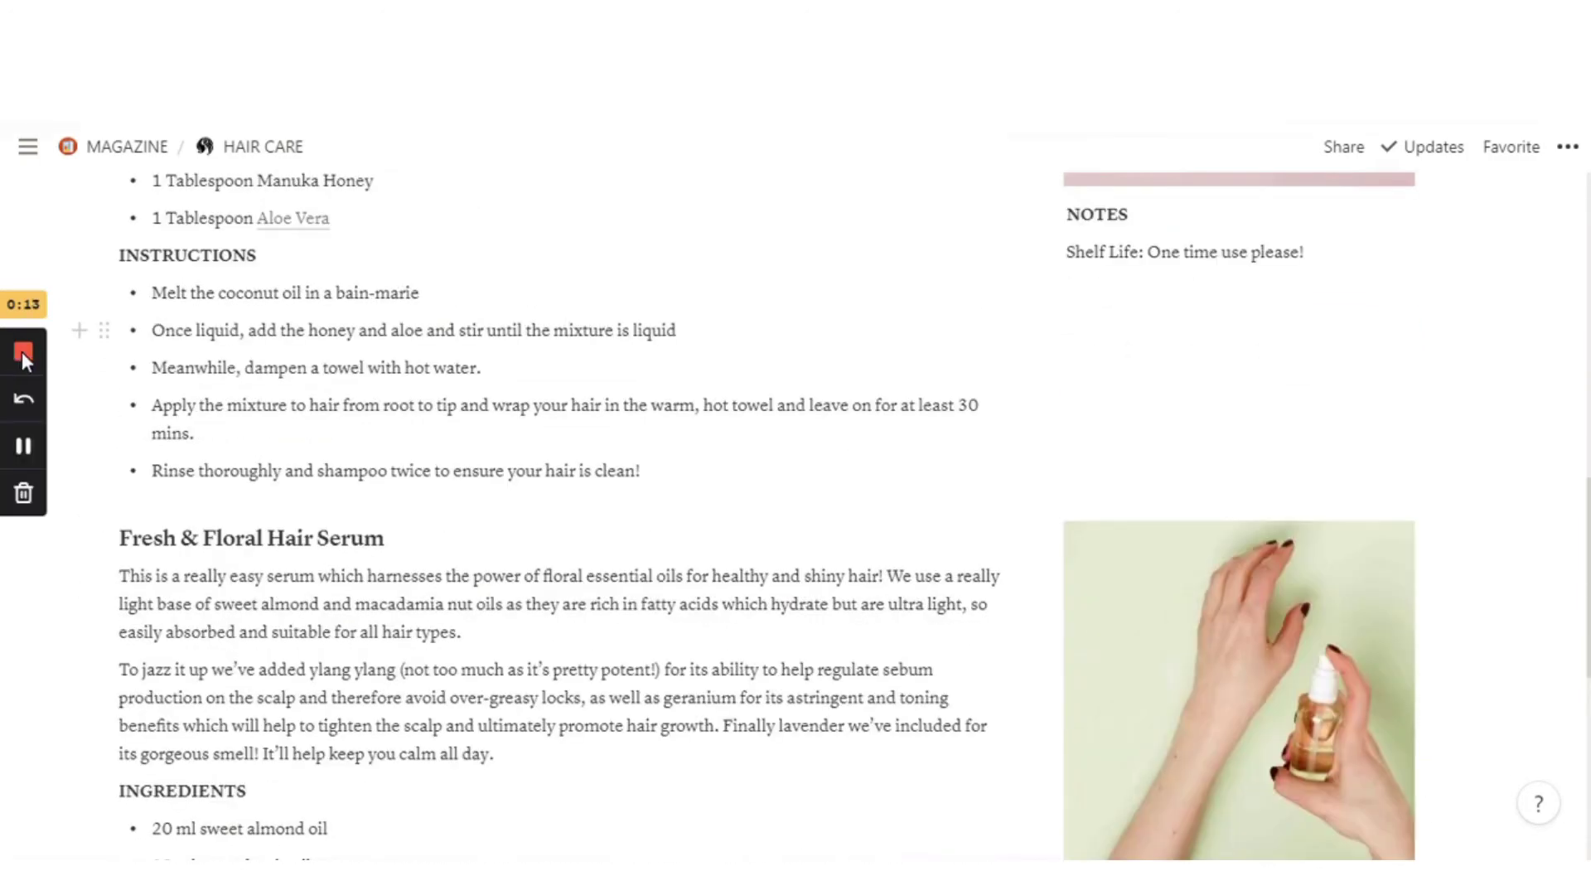